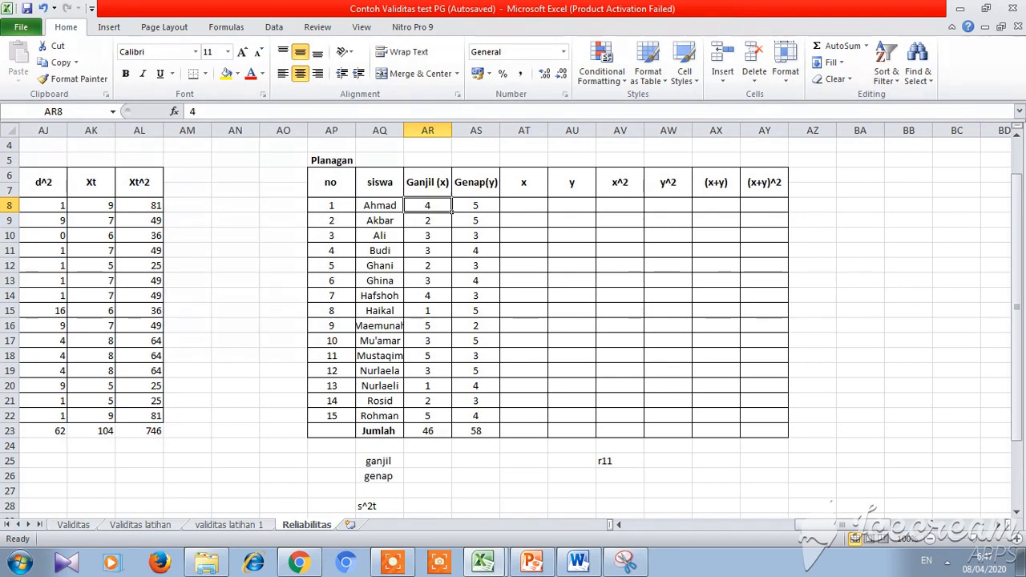
Step: Copy the Ganjil (x) and Genap (y) scores with their totals, AR8:AS23, into the x and y columns starting at AT8
{"action": "left_click_drag", "start_coordinate": [427, 206], "coordinate": [476, 431]}
{"action": "key", "text": "ctrl+c"}
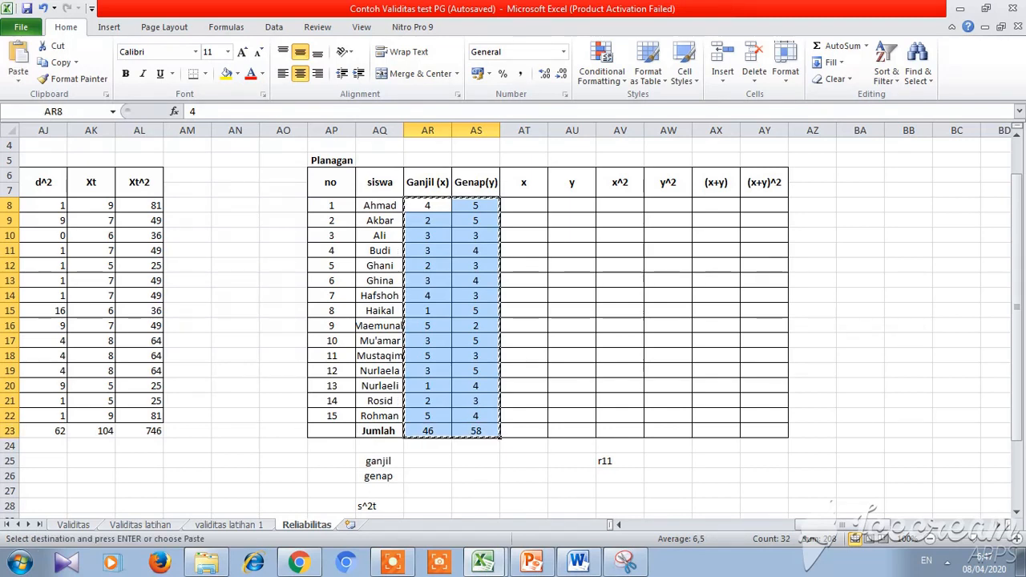
{"action": "key", "text": "Right"}
{"action": "key", "text": "Right"}
{"action": "key", "text": "ctrl+v"}
Step: Calculate the x^2 column with =AT8^2 in AV8 and fill the formula down to AV22
{"action": "key", "text": "Right"}
{"action": "key", "text": "Right"}
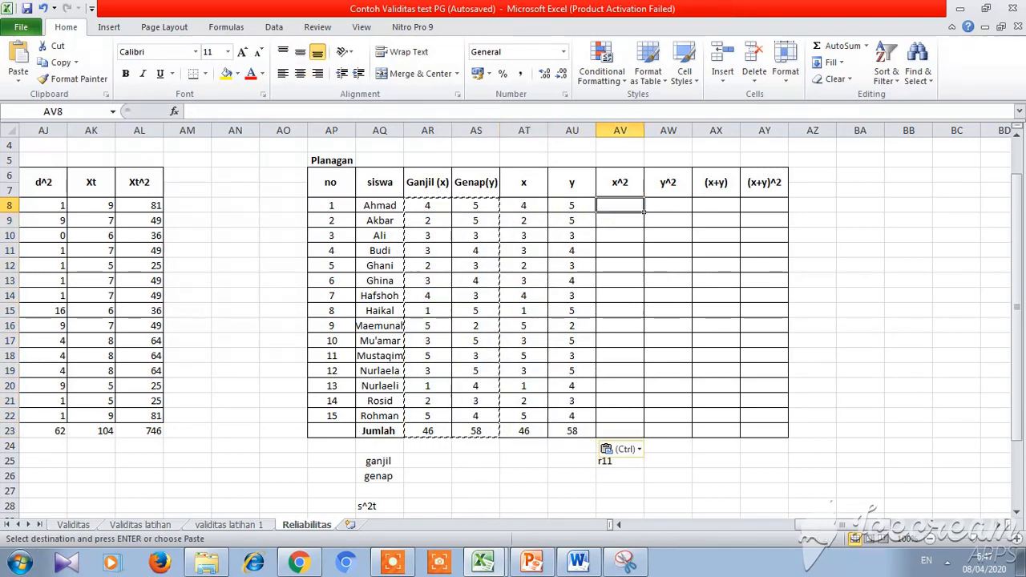
{"action": "type", "text": "="}
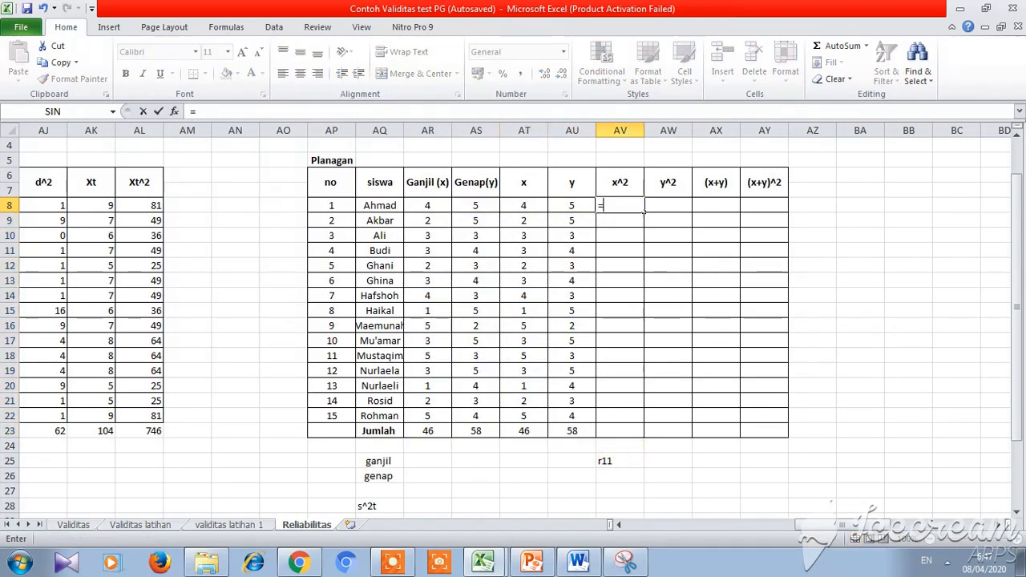
{"action": "type", "text": "AT8^2"}
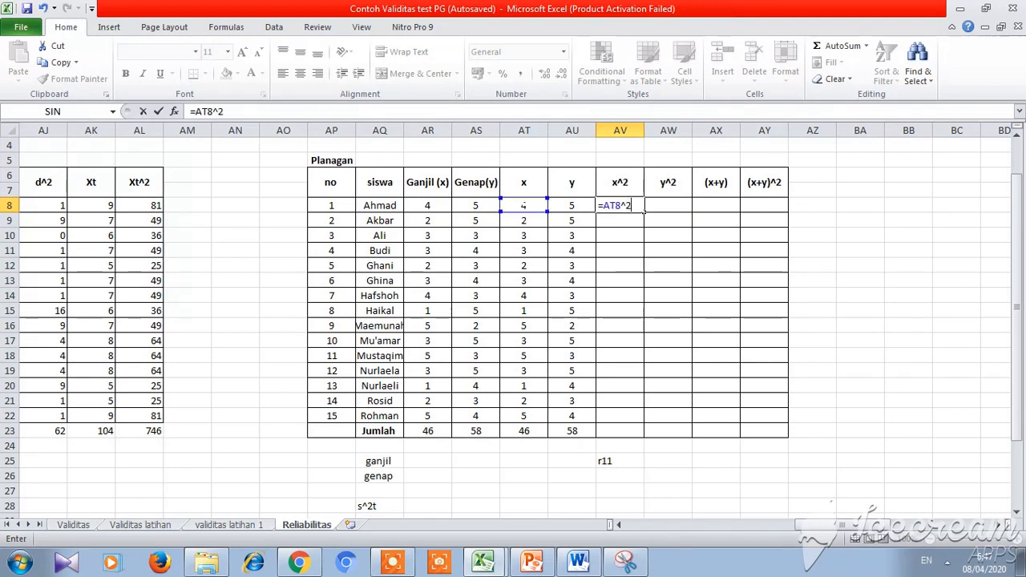
{"action": "key", "text": "Return"}
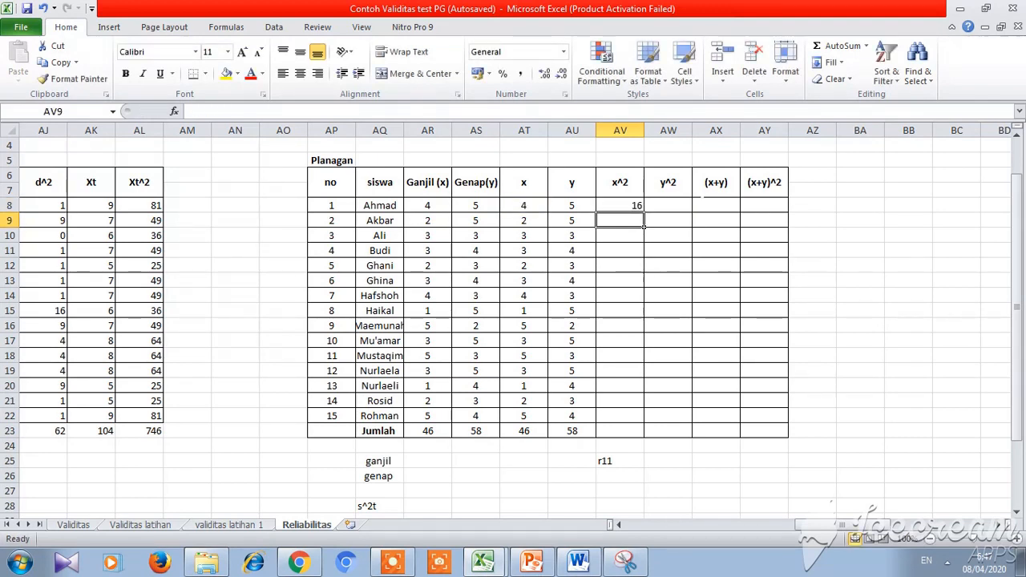
{"action": "left_click", "coordinate": [638, 207]}
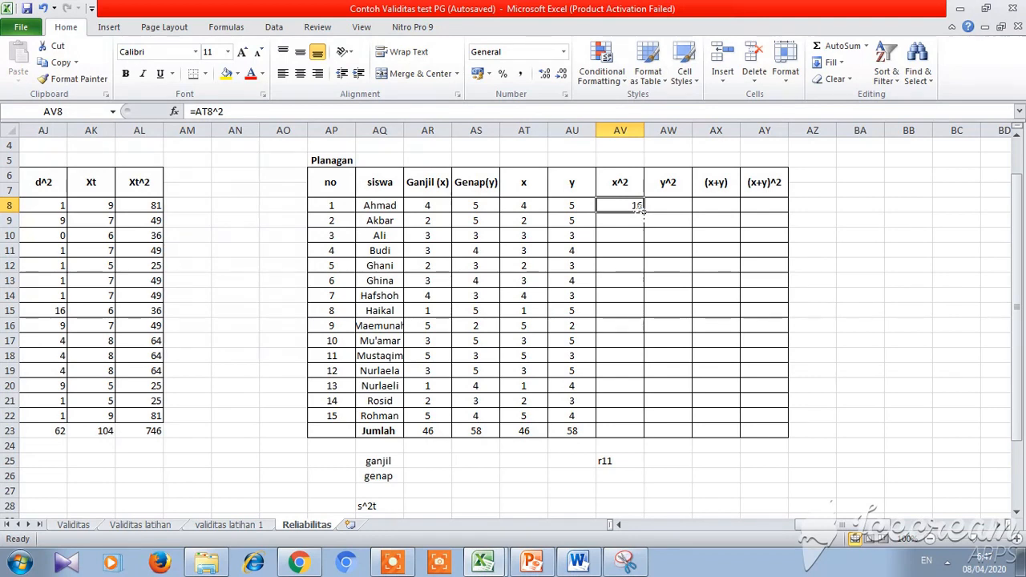
{"action": "left_click_drag", "start_coordinate": [644, 211], "coordinate": [644, 424]}
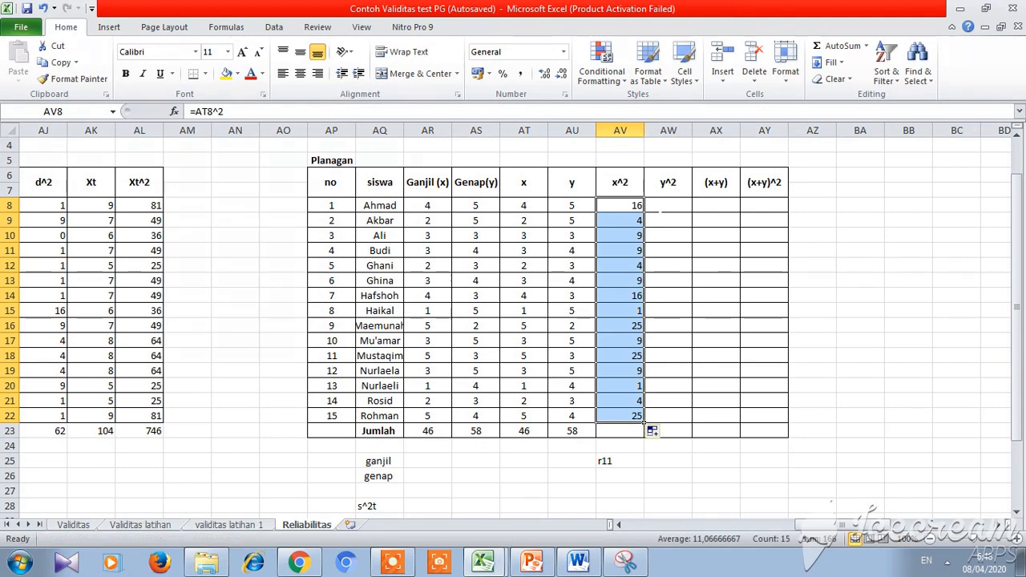
Step: Calculate the y^2 column with =AU8^2 in AW8 and fill the formula down to AW22
{"action": "left_click", "coordinate": [688, 207]}
{"action": "type", "text": "="}
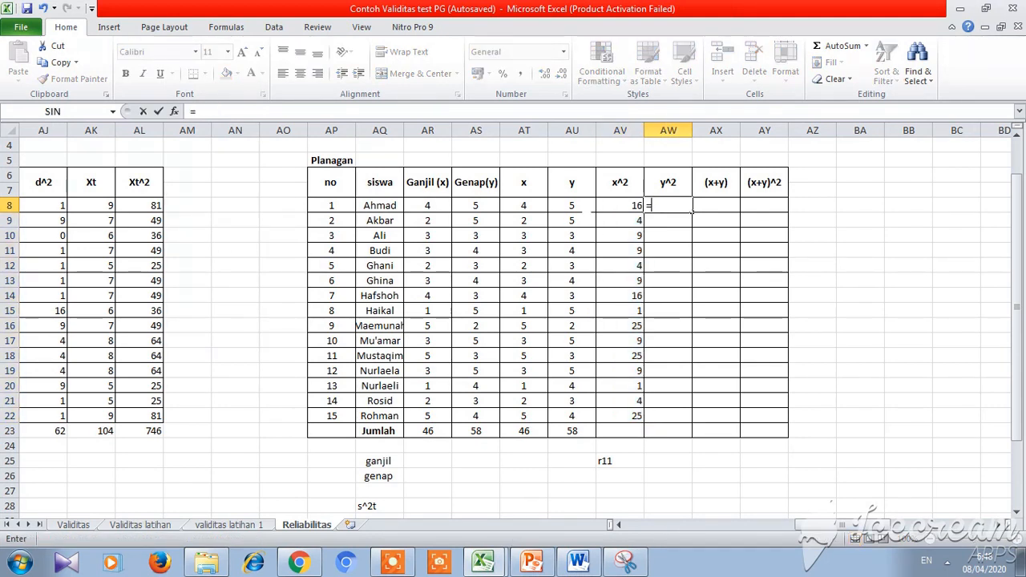
{"action": "type", "text": "AU8^2"}
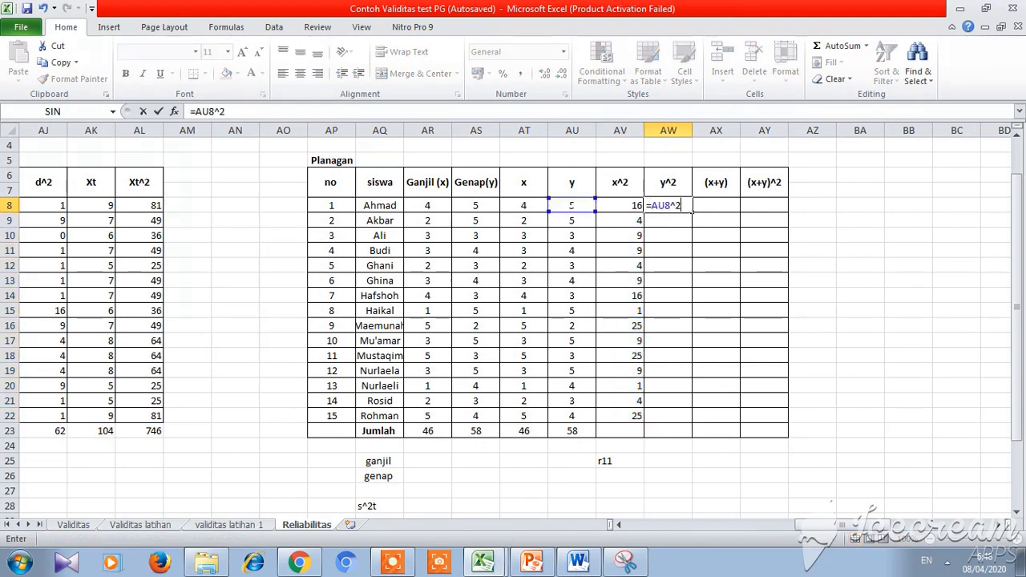
{"action": "key", "text": "Return"}
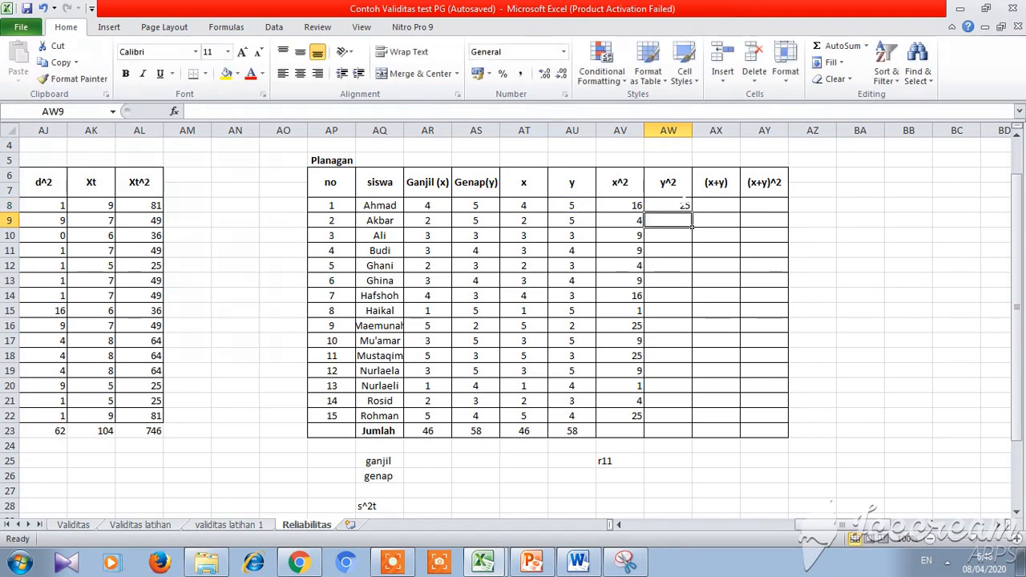
{"action": "left_click", "coordinate": [688, 207]}
{"action": "left_click_drag", "start_coordinate": [691, 211], "coordinate": [690, 422]}
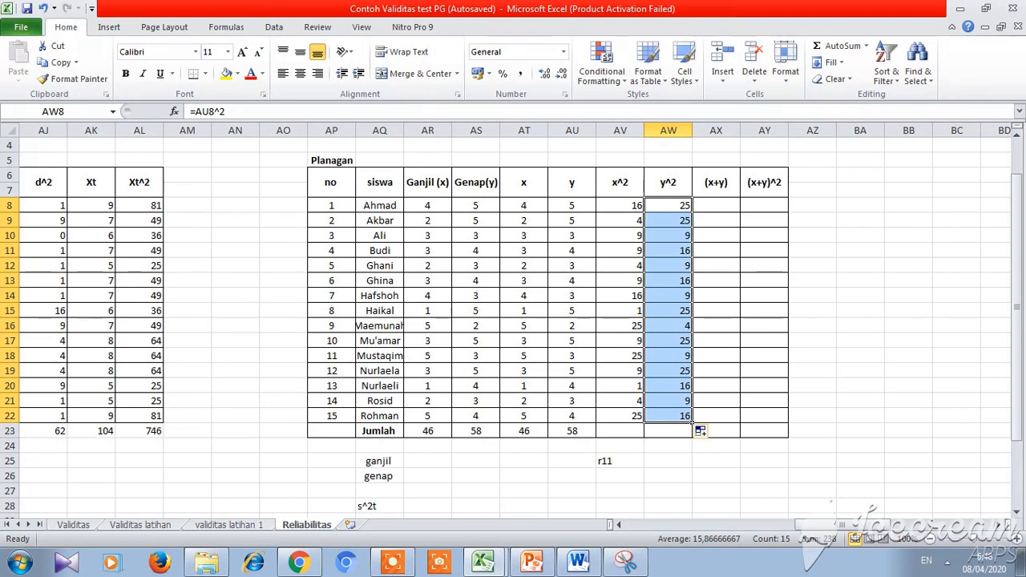
Step: Calculate the (x+y) column with =AT8+AU8 in AX8 and fill the formula down to AX22
{"action": "left_click", "coordinate": [736, 207]}
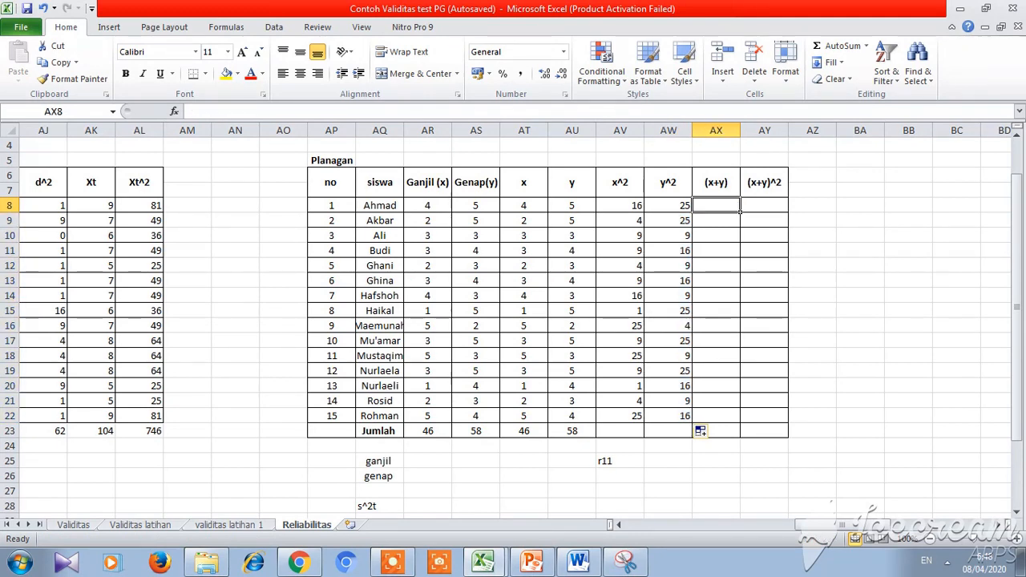
{"action": "type", "text": "="}
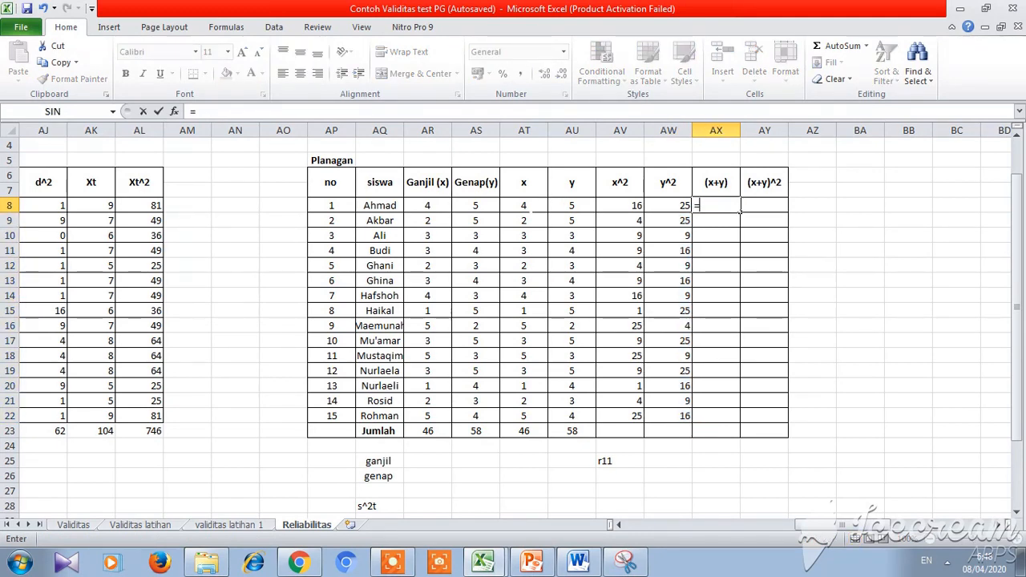
{"action": "left_click", "coordinate": [524, 209]}
{"action": "type", "text": "+"}
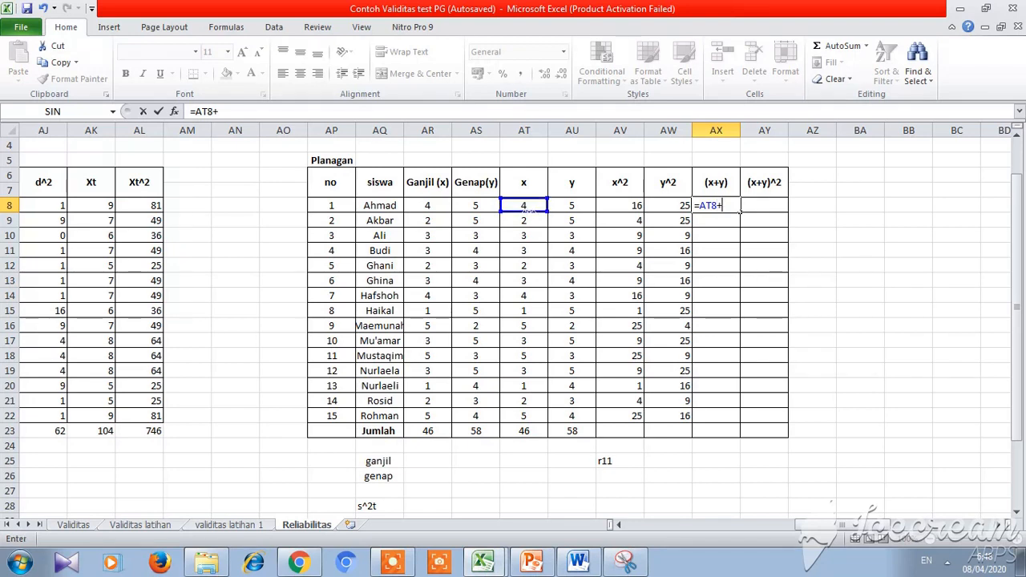
{"action": "left_click", "coordinate": [572, 207]}
{"action": "key", "text": "Return"}
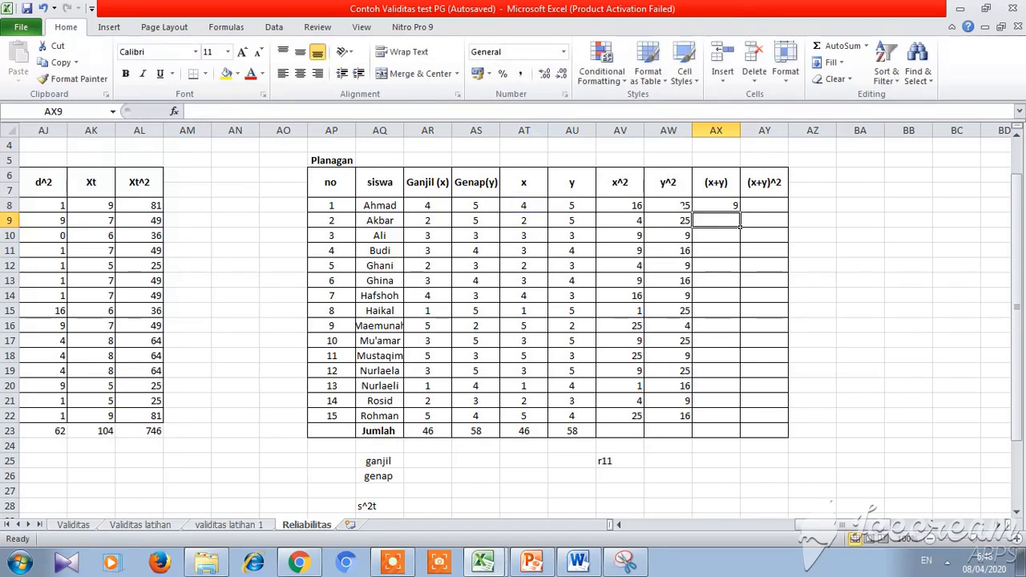
{"action": "left_click", "coordinate": [736, 208]}
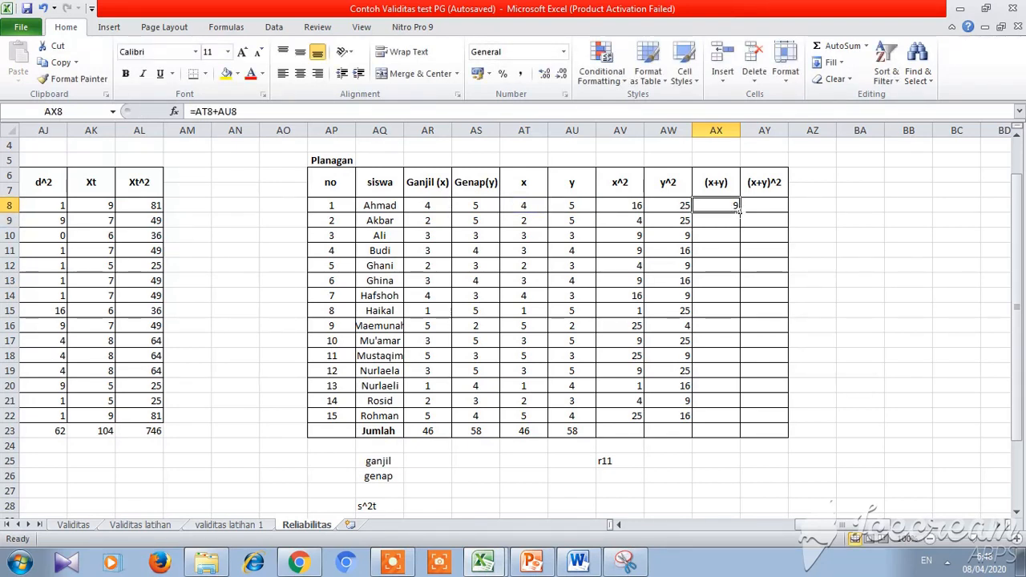
{"action": "left_click_drag", "start_coordinate": [739, 210], "coordinate": [741, 424]}
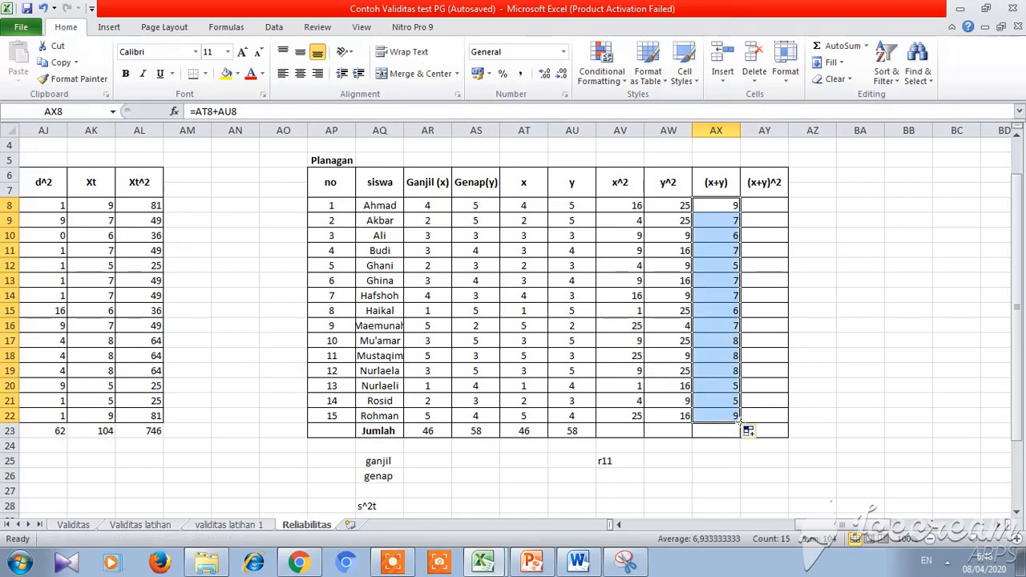
Step: Calculate the (x+y)^2 column with =AX8^2 in AY8 and fill the formula down to AY22
{"action": "left_click", "coordinate": [762, 206]}
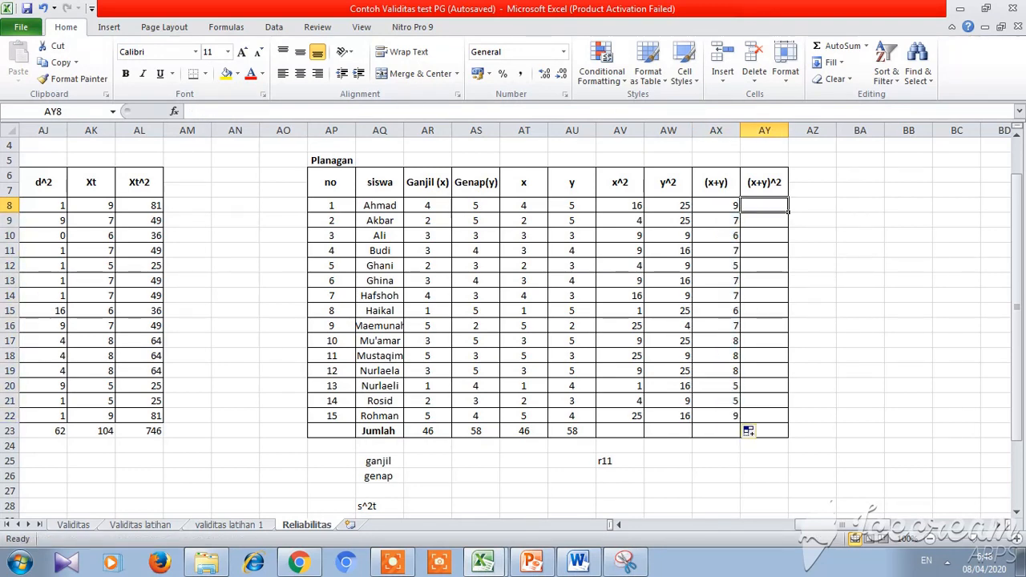
{"action": "type", "text": "="}
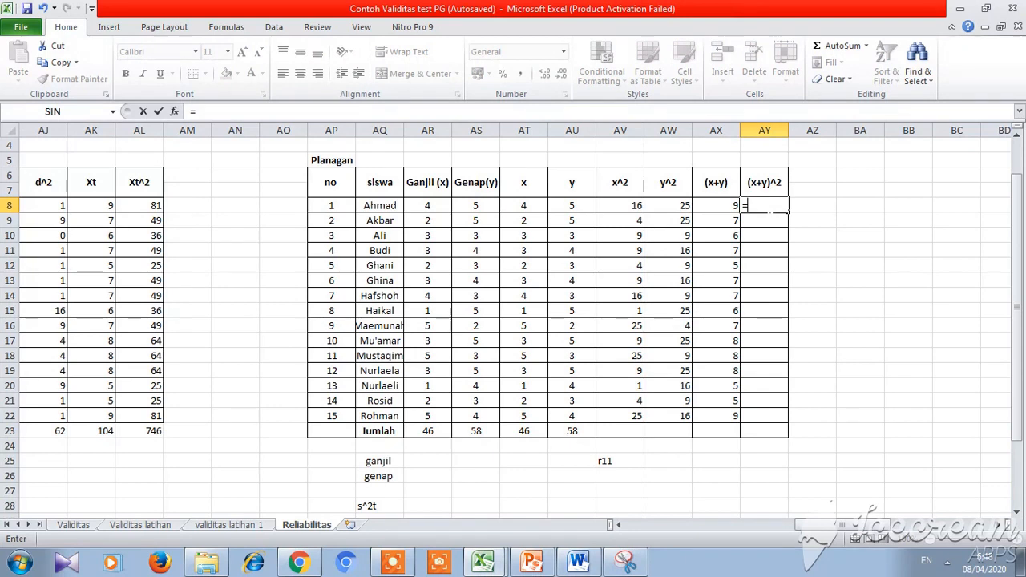
{"action": "key", "text": "Left"}
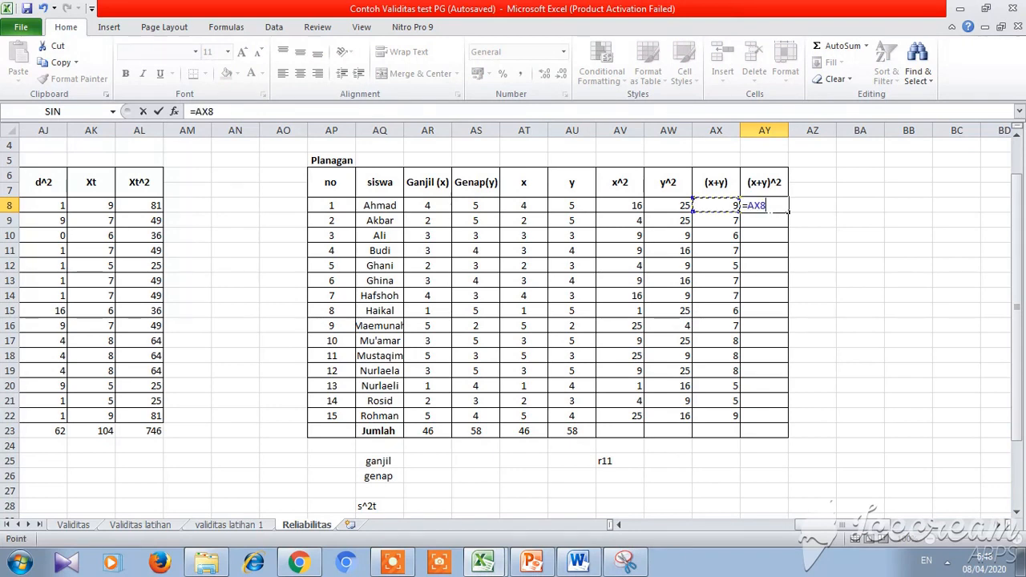
{"action": "type", "text": "^2"}
{"action": "key", "text": "Return"}
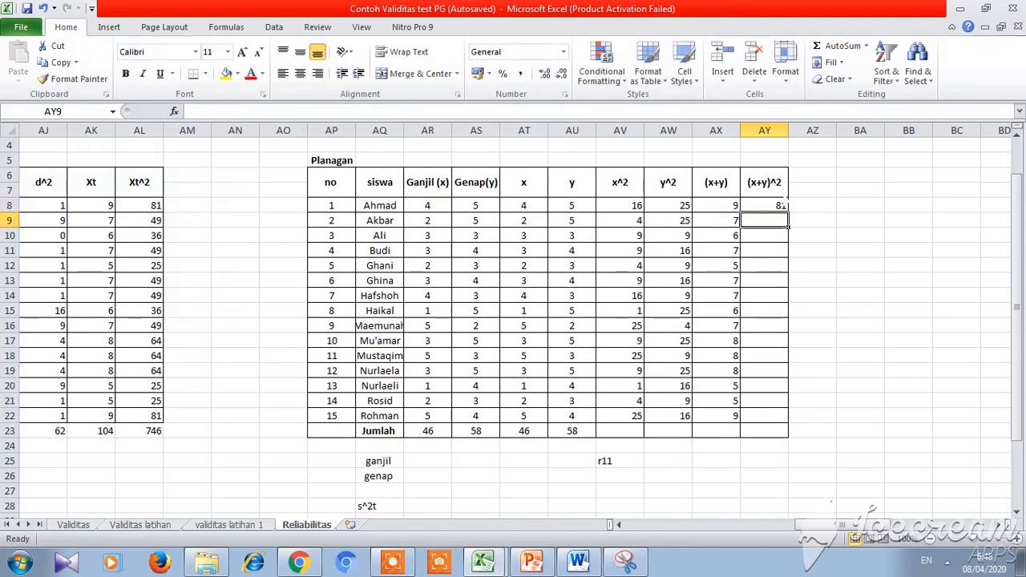
{"action": "left_click", "coordinate": [776, 204]}
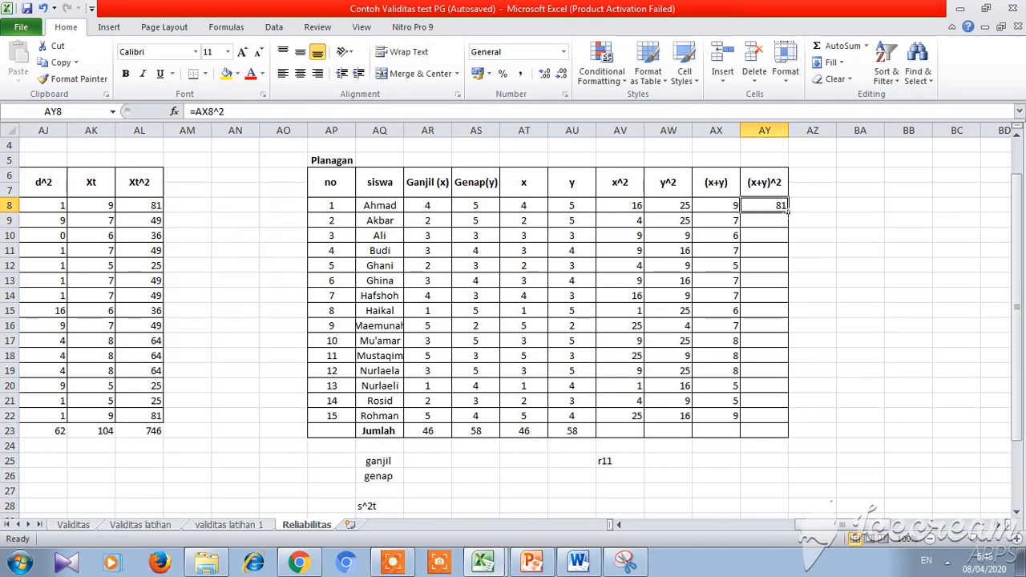
{"action": "left_click_drag", "start_coordinate": [788, 212], "coordinate": [788, 423]}
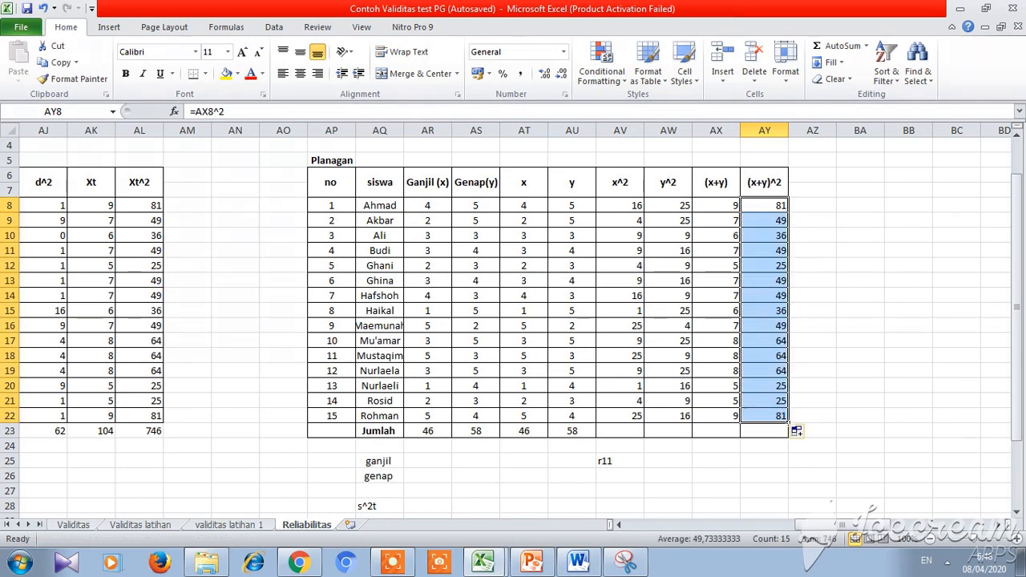
Step: Total the x^2 column in the Jumlah row with =SUM(AV8:AV22) in AV23 and fill the formula across to AY23
{"action": "left_click", "coordinate": [640, 432]}
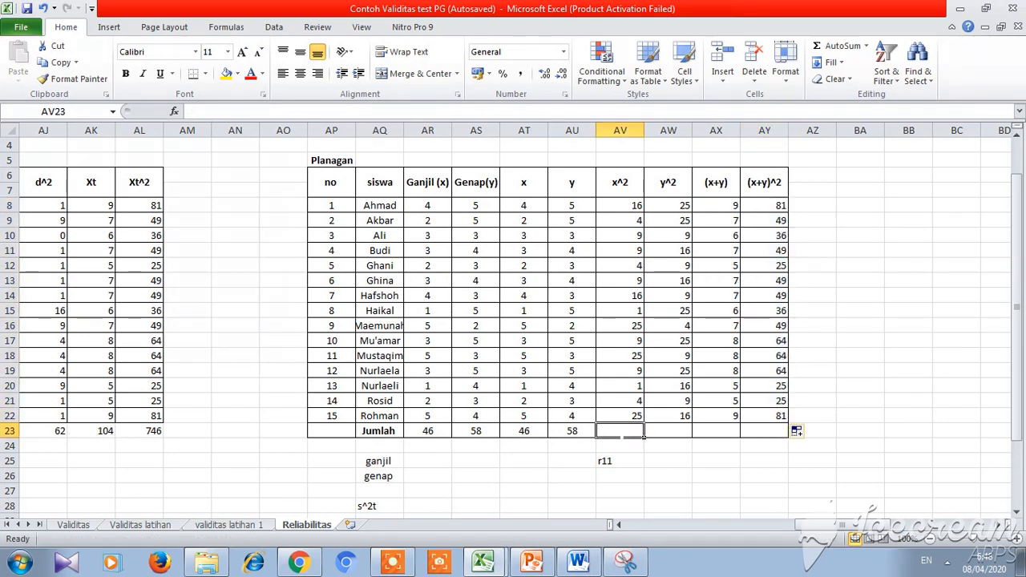
{"action": "type", "text": "=sum("}
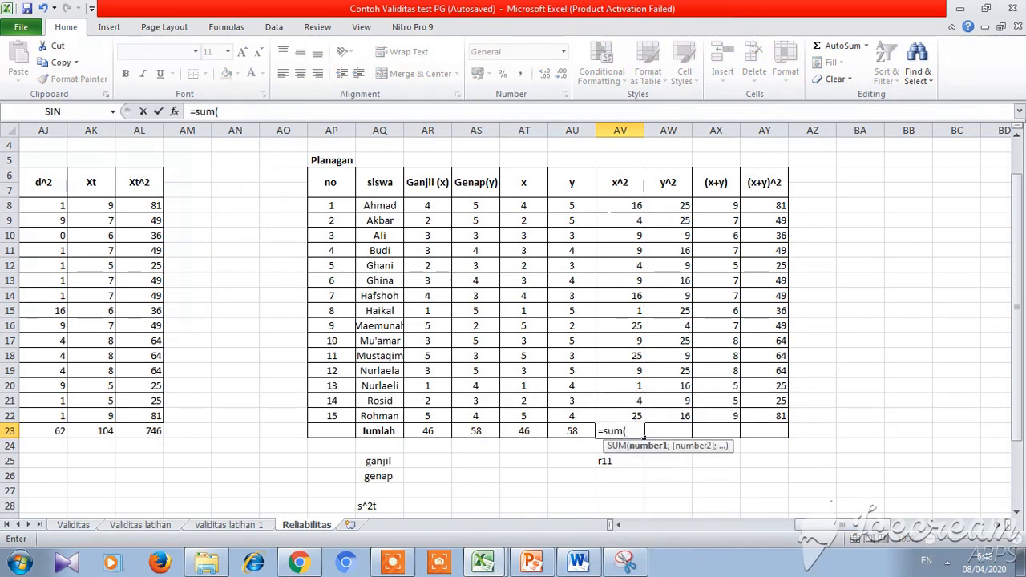
{"action": "left_click_drag", "start_coordinate": [635, 206], "coordinate": [645, 420]}
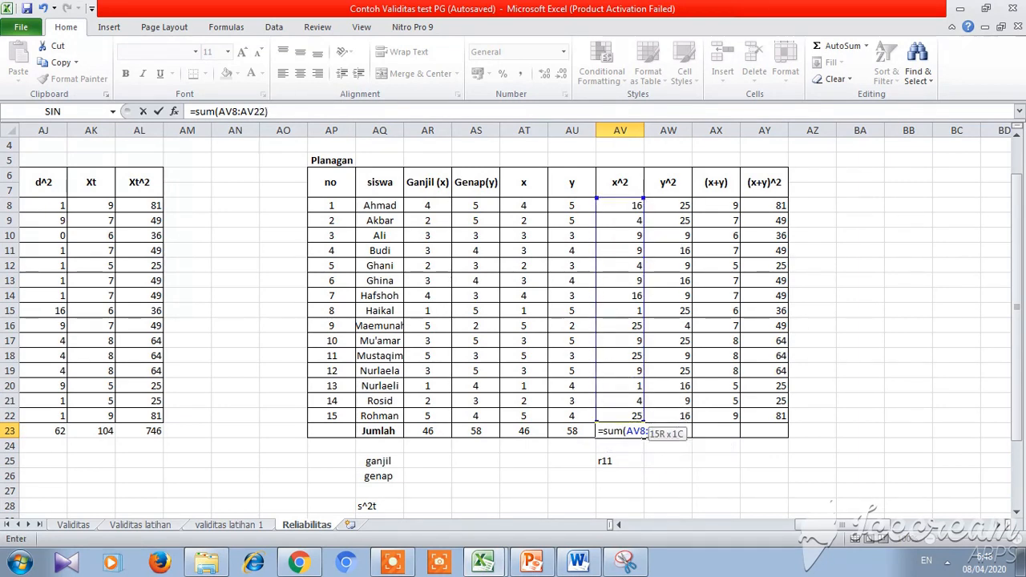
{"action": "key", "text": "Return"}
{"action": "key", "text": "Up"}
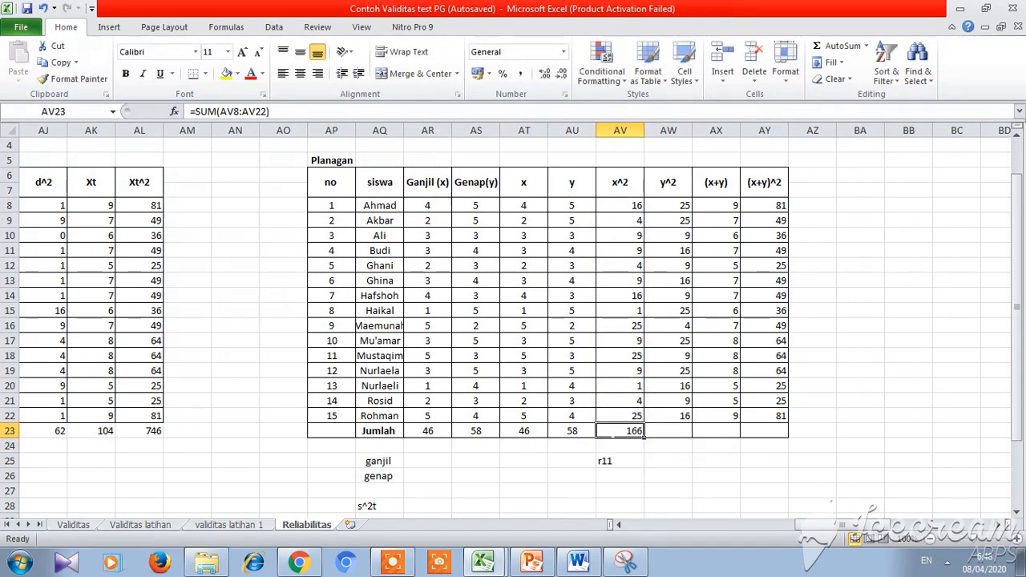
{"action": "left_click_drag", "start_coordinate": [644, 434], "coordinate": [782, 434]}
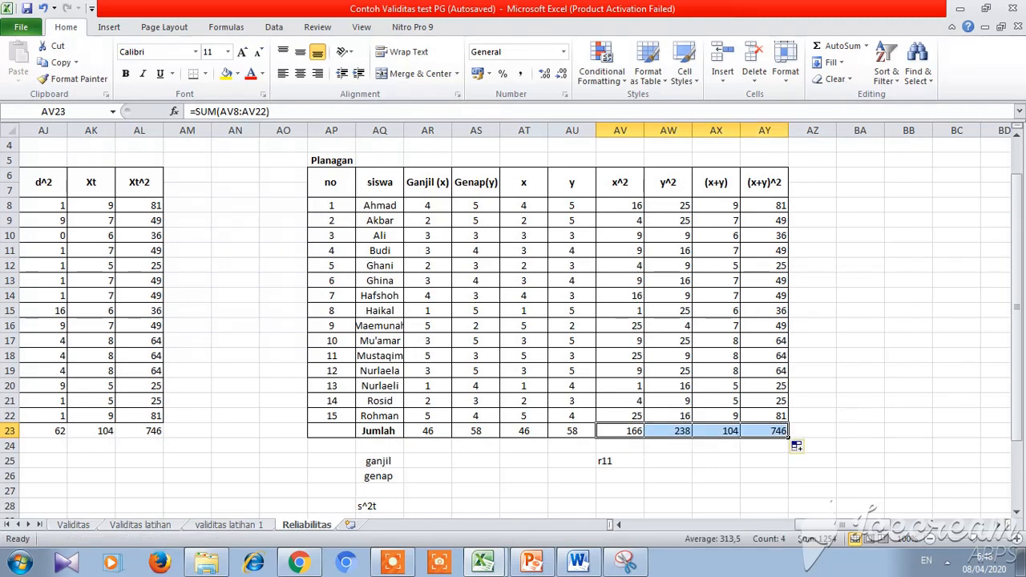
Step: Review the Jumlah row totals one by one from the x column through the (x+y)^2 column
{"action": "left_click", "coordinate": [524, 431]}
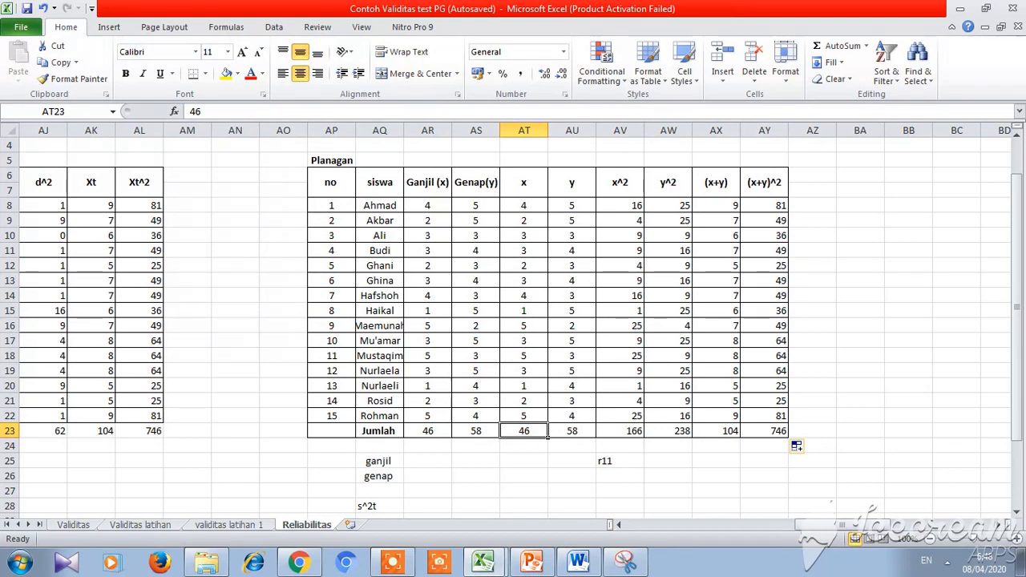
{"action": "left_click", "coordinate": [572, 430]}
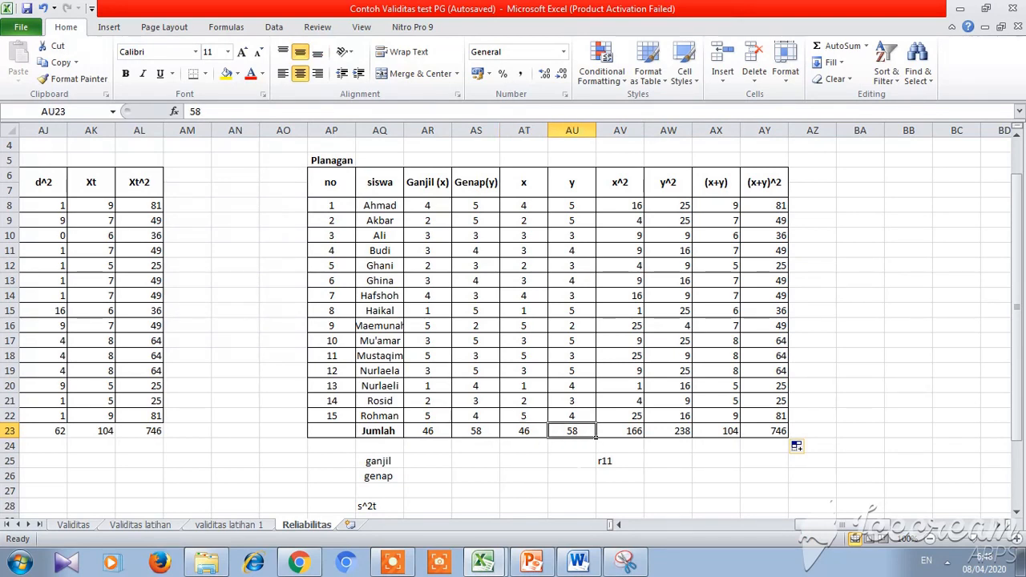
{"action": "left_click", "coordinate": [621, 430]}
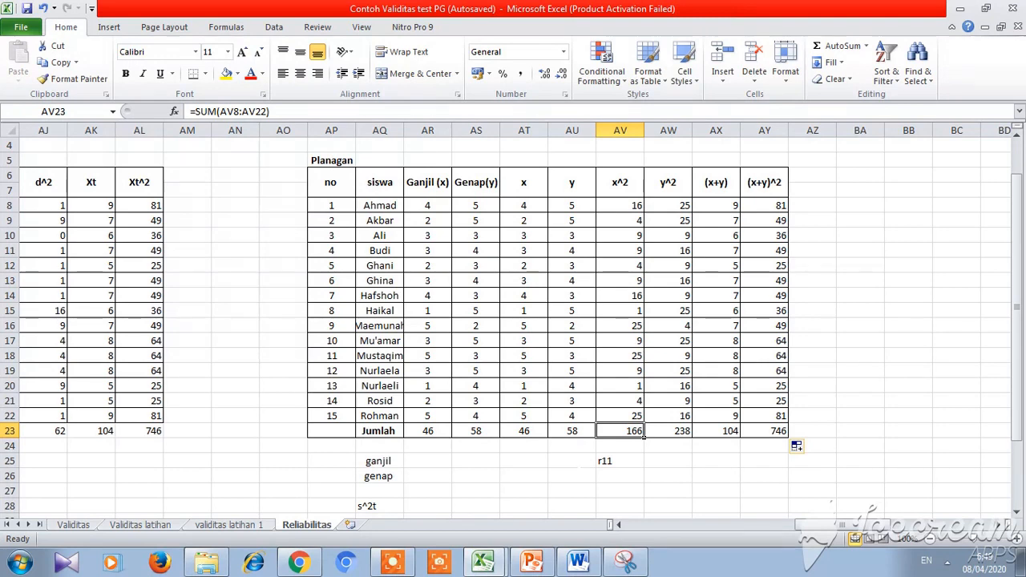
{"action": "left_click", "coordinate": [669, 431]}
{"action": "left_click", "coordinate": [717, 430]}
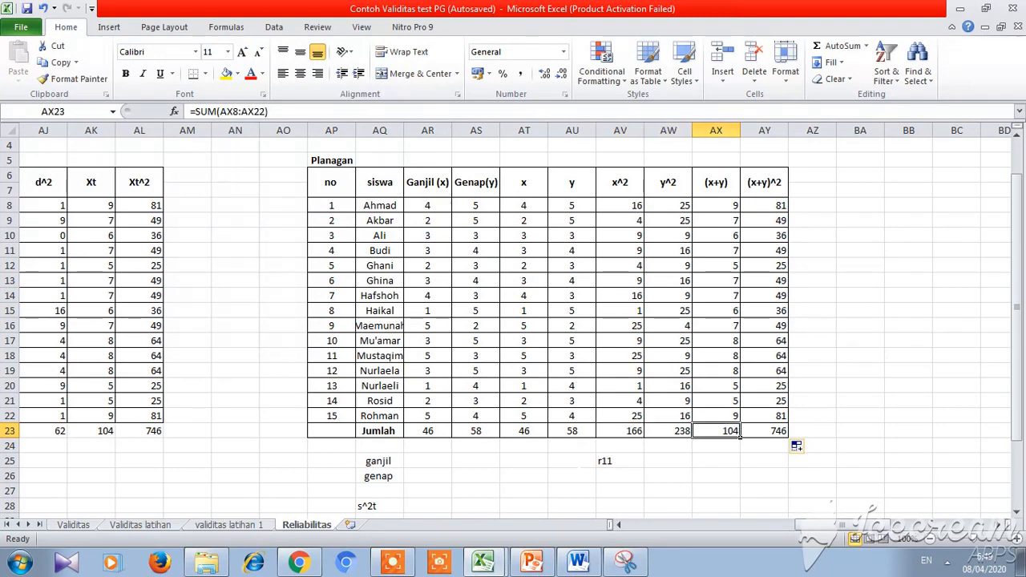
{"action": "left_click", "coordinate": [765, 431]}
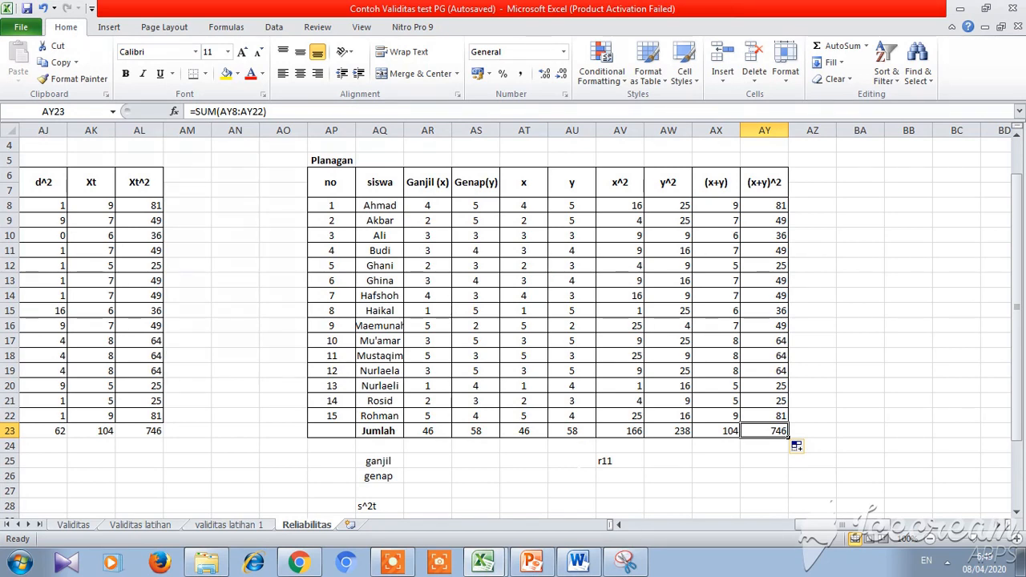
Step: Select the result cell beside ganjil, AR25, and switch to PowerPoint to consult the Planagan variance formulas on slide 9
{"action": "left_click", "coordinate": [427, 461]}
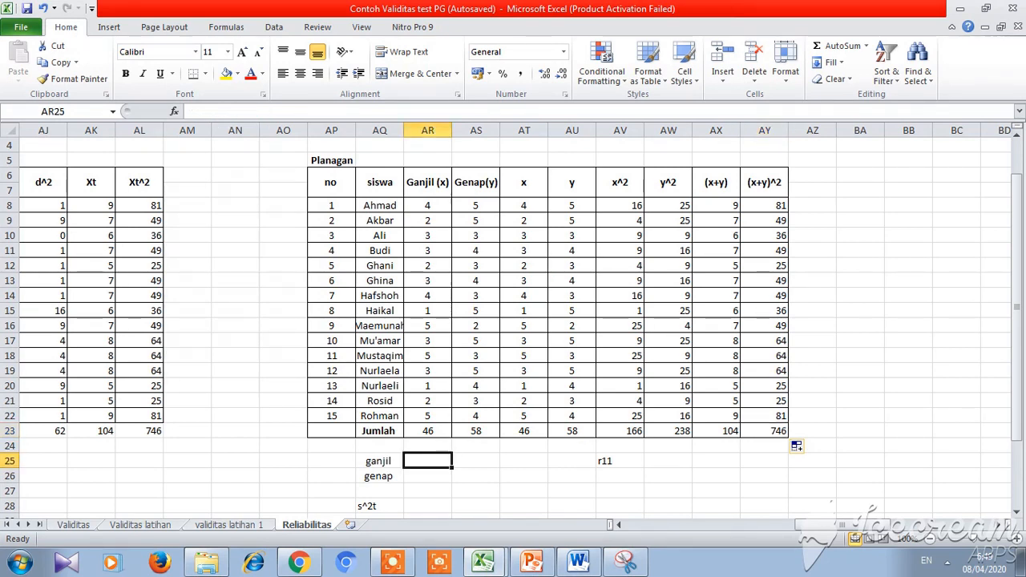
{"action": "key", "text": "alt+Tab"}
{"action": "scroll", "coordinate": [417, 465], "scroll_direction": "up", "scroll_amount": 1}
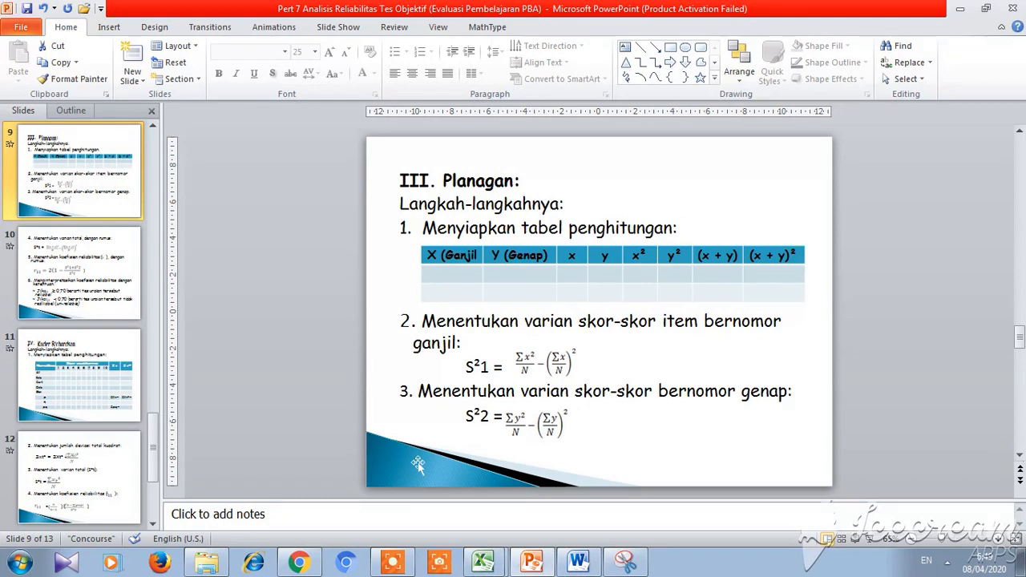
Step: Switch back to Excel and enter =AV23/15 in AR25 as the first term of the ganjil variance
{"action": "key", "text": "alt+Tab"}
{"action": "type", "text": "="}
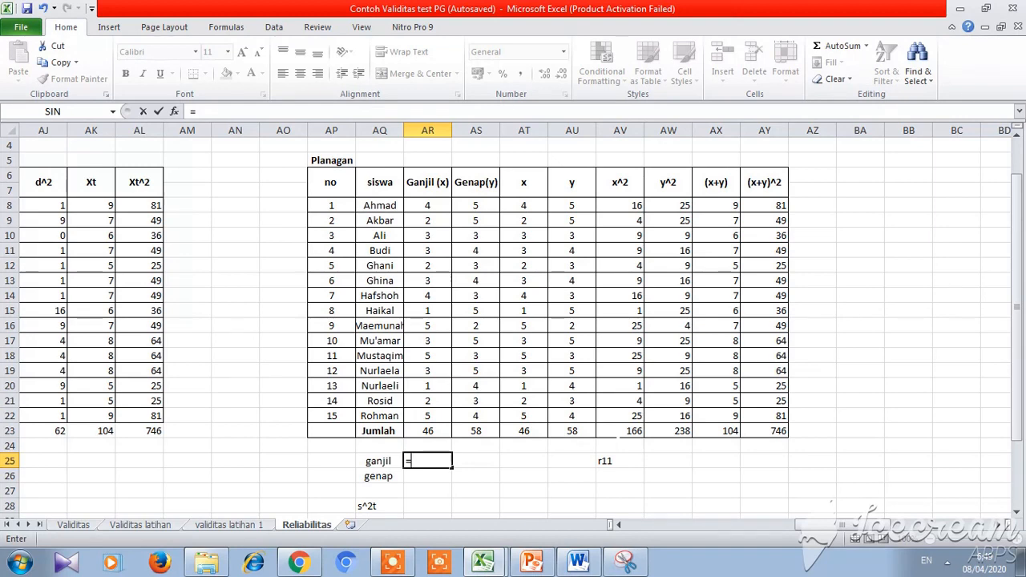
{"action": "left_click", "coordinate": [619, 434]}
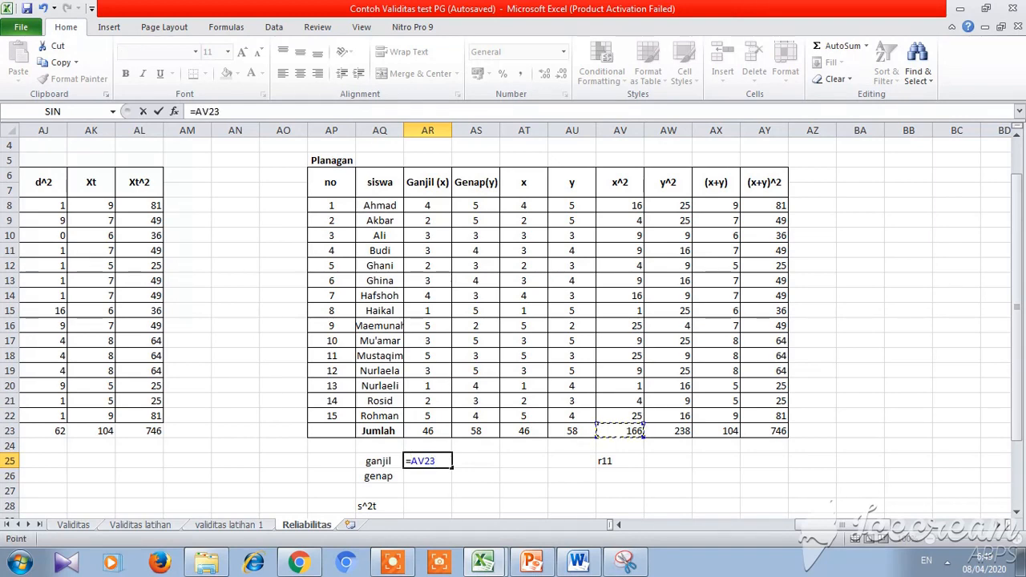
{"action": "type", "text": "/15"}
{"action": "key", "text": "Return"}
Step: Check the ganjil formula on the PowerPoint slide, return to Excel and enter =(AT23/15)^2 in AS25 as the second term
{"action": "key", "text": "Right"}
{"action": "key", "text": "Up"}
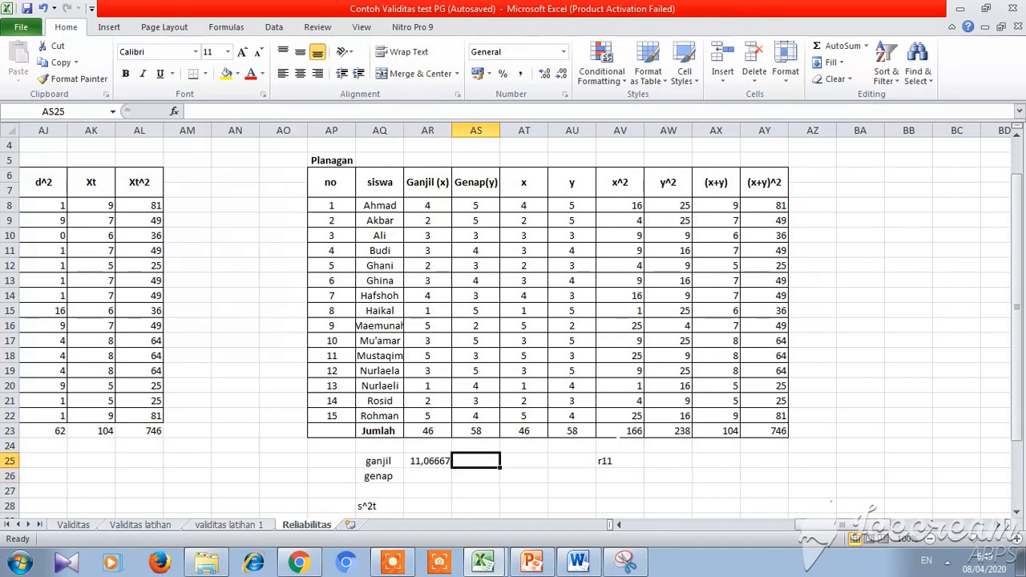
{"action": "key", "text": "alt+Tab"}
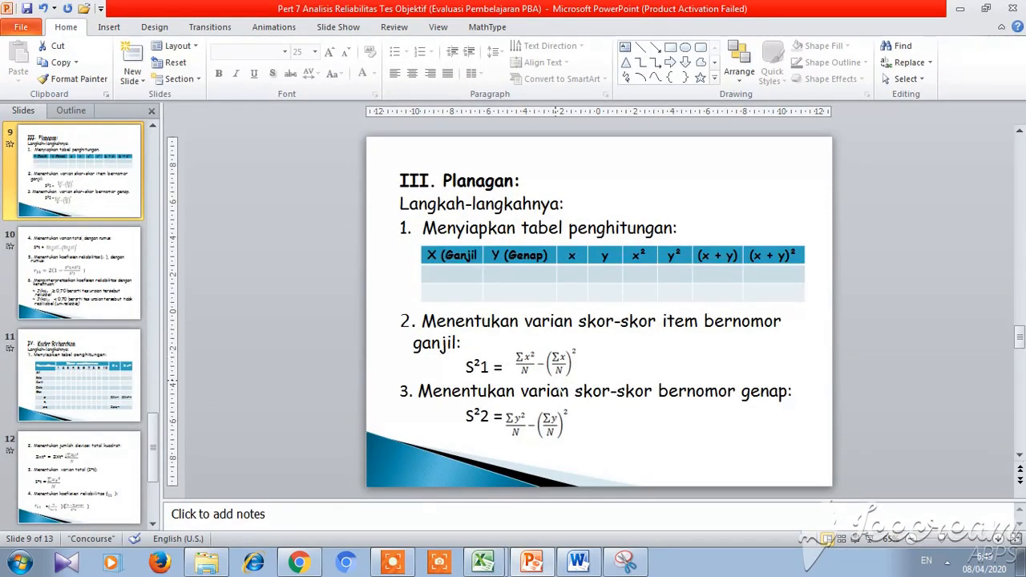
{"action": "key", "text": "alt+Tab"}
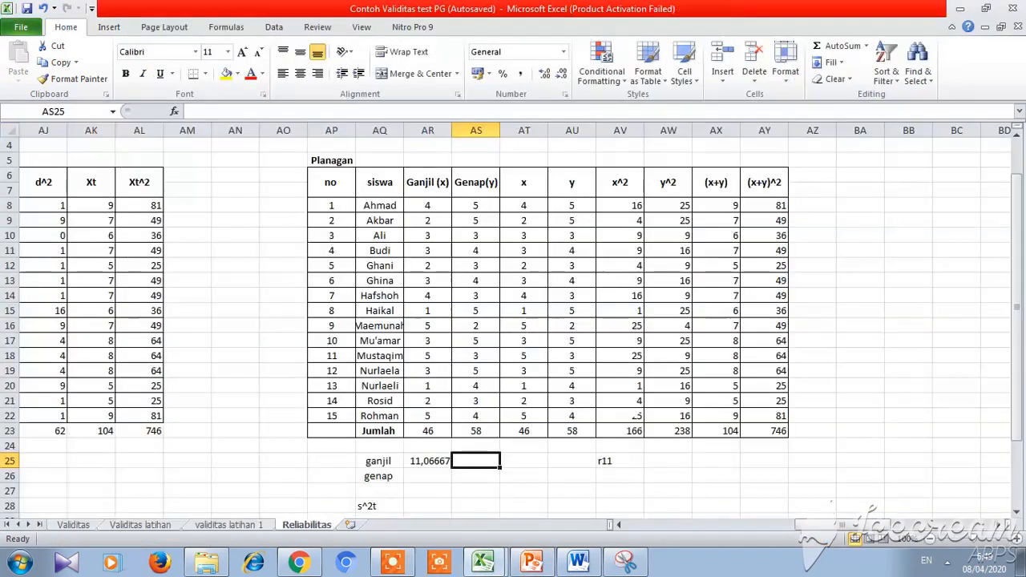
{"action": "type", "text": "="}
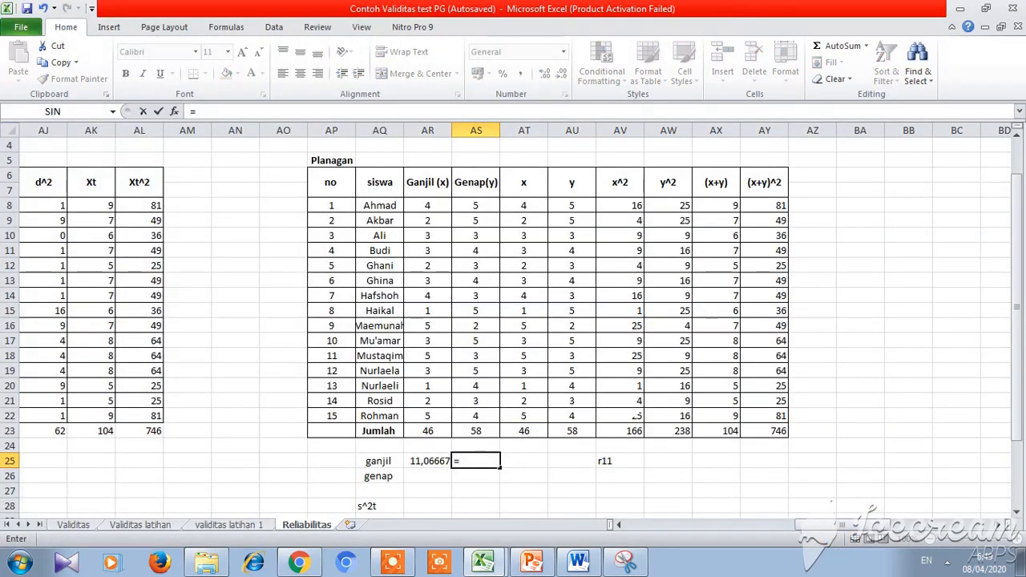
{"action": "type", "text": "("}
{"action": "left_click", "coordinate": [525, 432]}
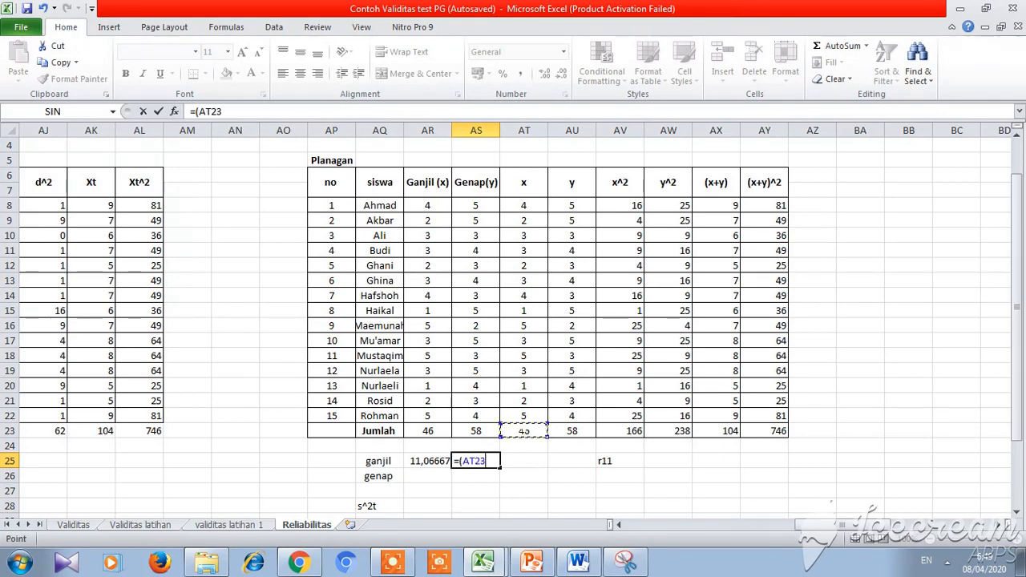
{"action": "type", "text": "/15)^2"}
{"action": "key", "text": "Return"}
Step: Recheck the variance formula in PowerPoint, then calculate the ganjil variance in Excel with =AR25-AS25 in AT25
{"action": "key", "text": "alt+Tab"}
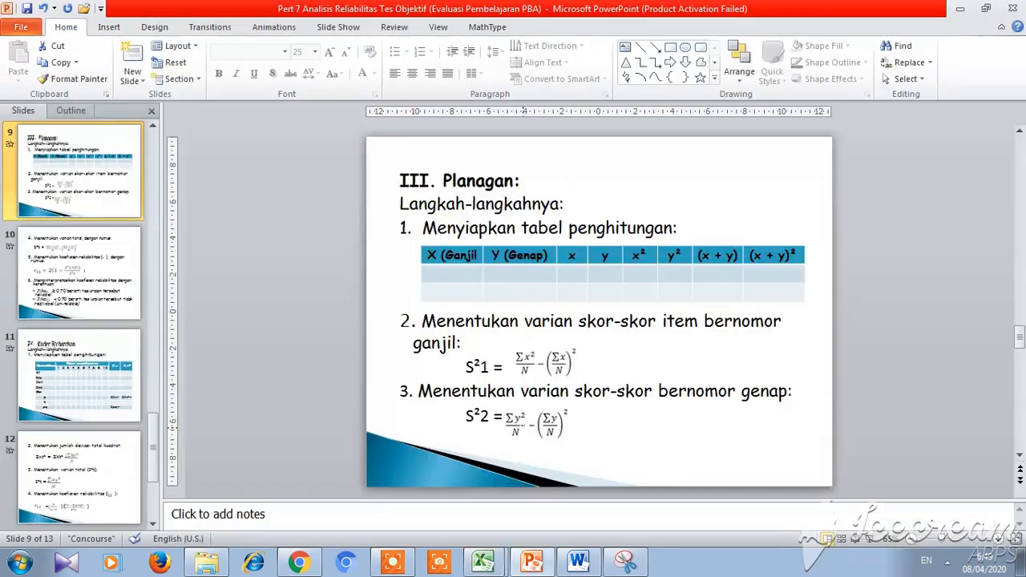
{"action": "key", "text": "alt+Tab"}
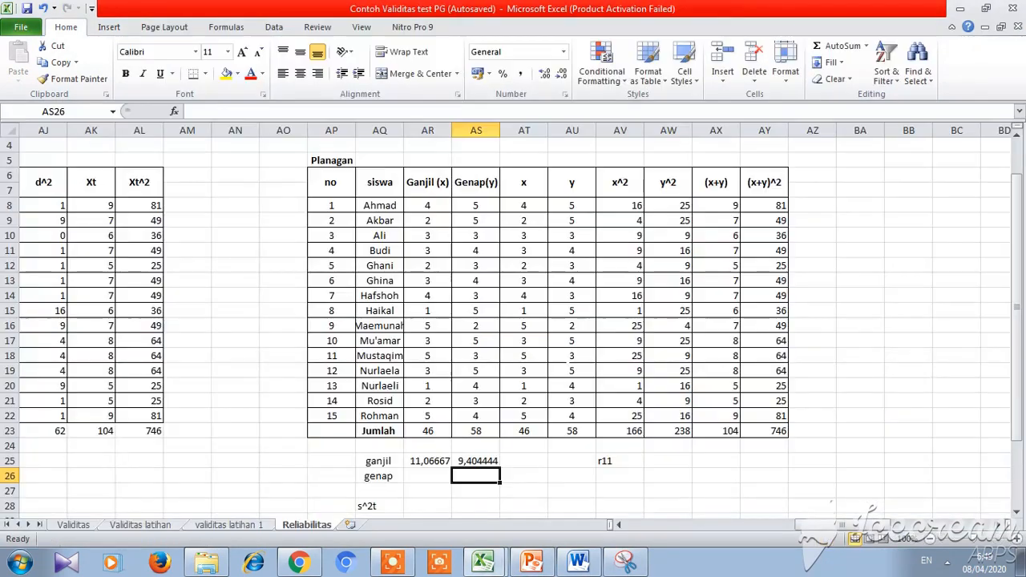
{"action": "key", "text": "Up"}
{"action": "key", "text": "Right"}
{"action": "type", "text": "="}
{"action": "key", "text": "Left"}
{"action": "key", "text": "Left"}
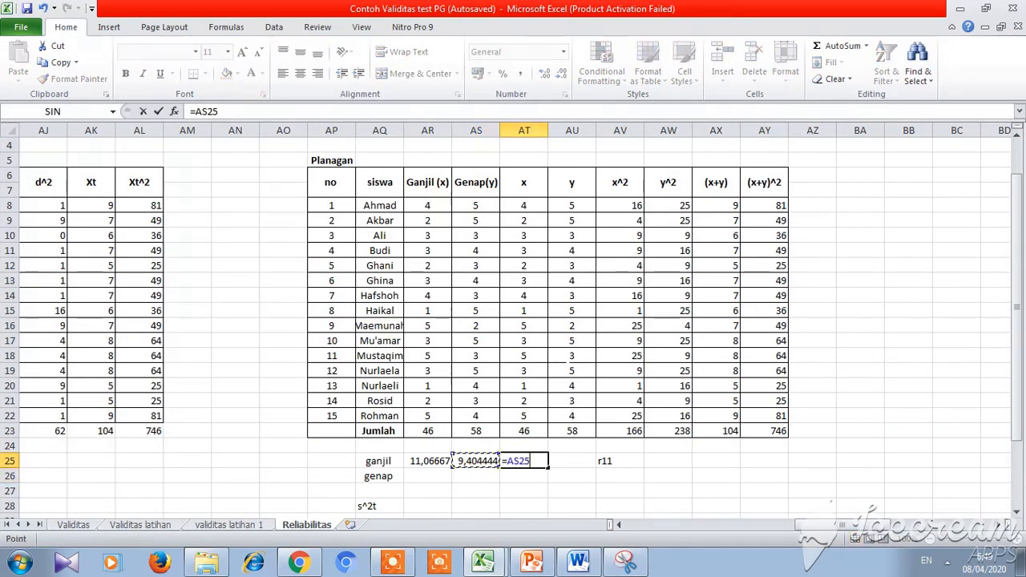
{"action": "type", "text": "-"}
{"action": "key", "text": "Left"}
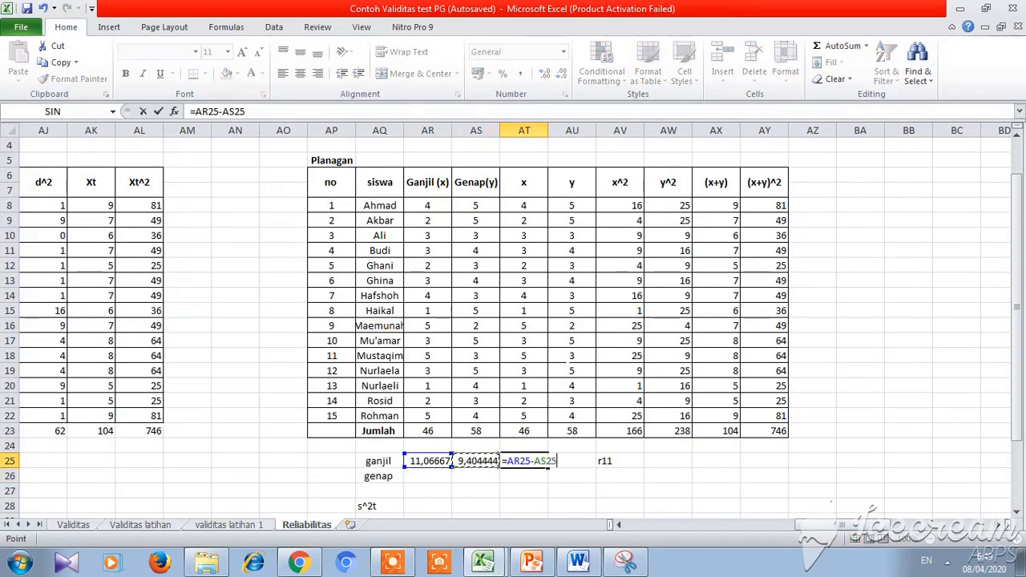
{"action": "key", "text": "Return"}
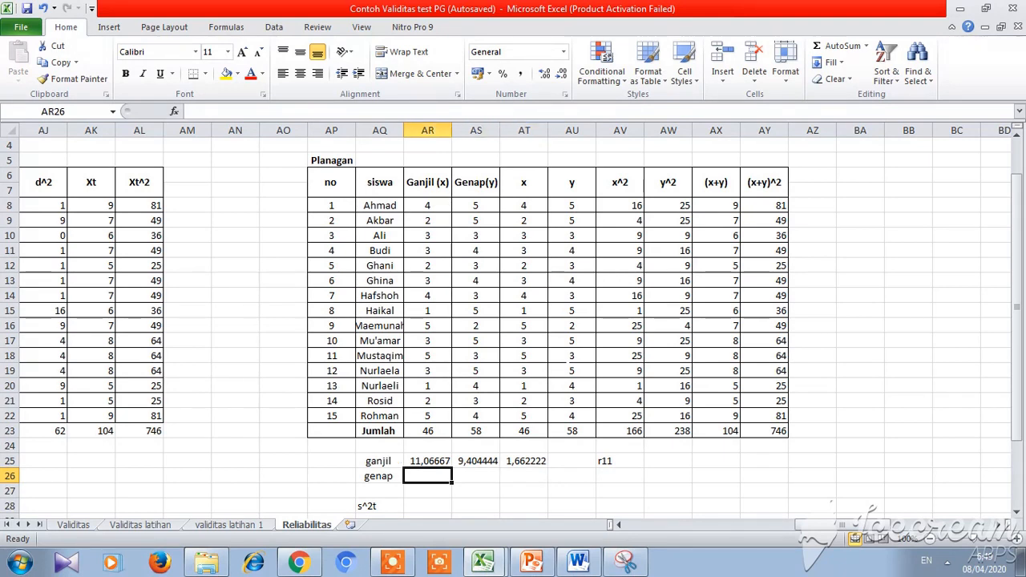
Step: Consult the genap variance formula in PowerPoint and enter its first term in Excel as =AW23/15 in AR26
{"action": "key", "text": "alt+Tab"}
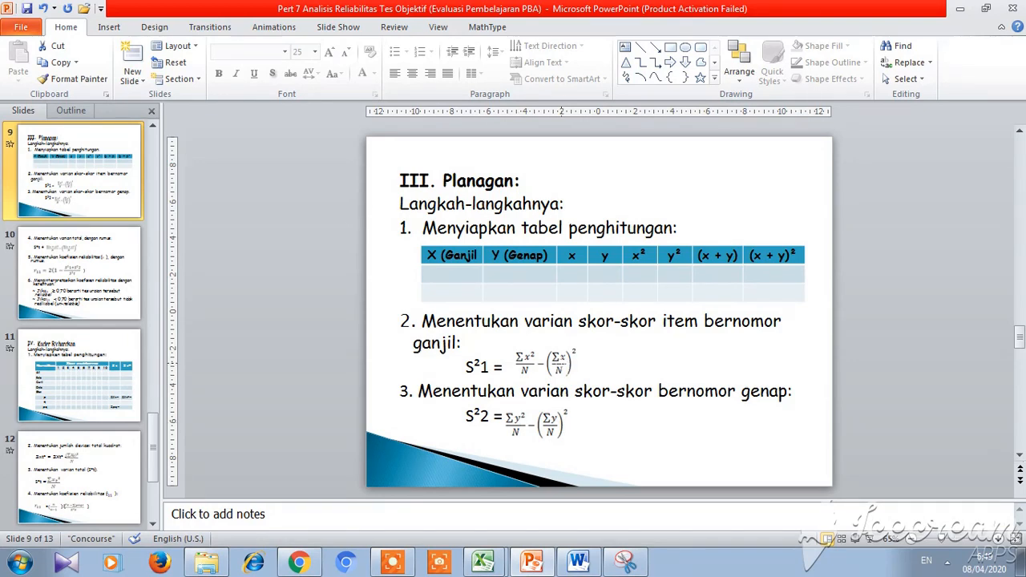
{"action": "key", "text": "alt+Tab"}
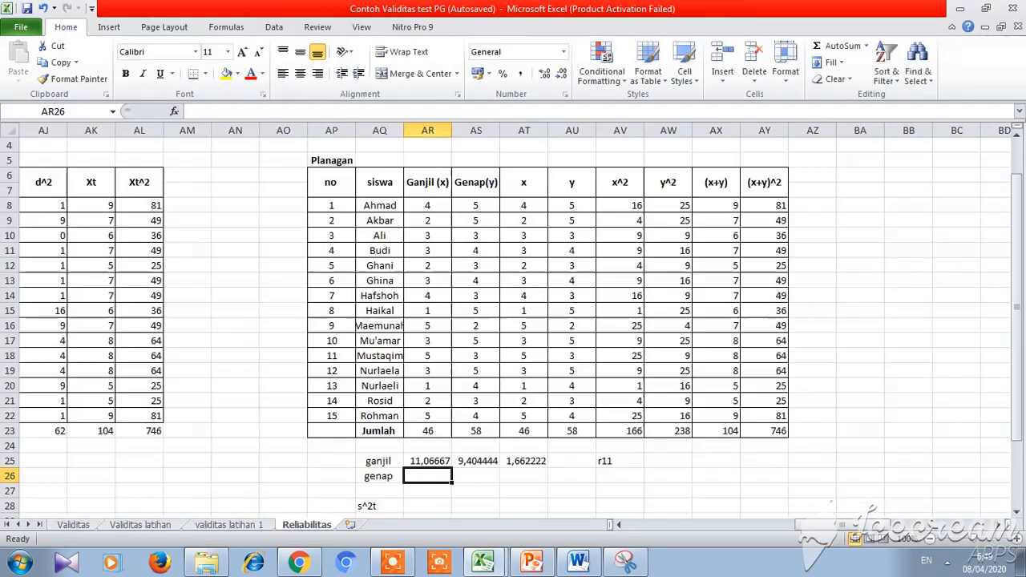
{"action": "type", "text": "="}
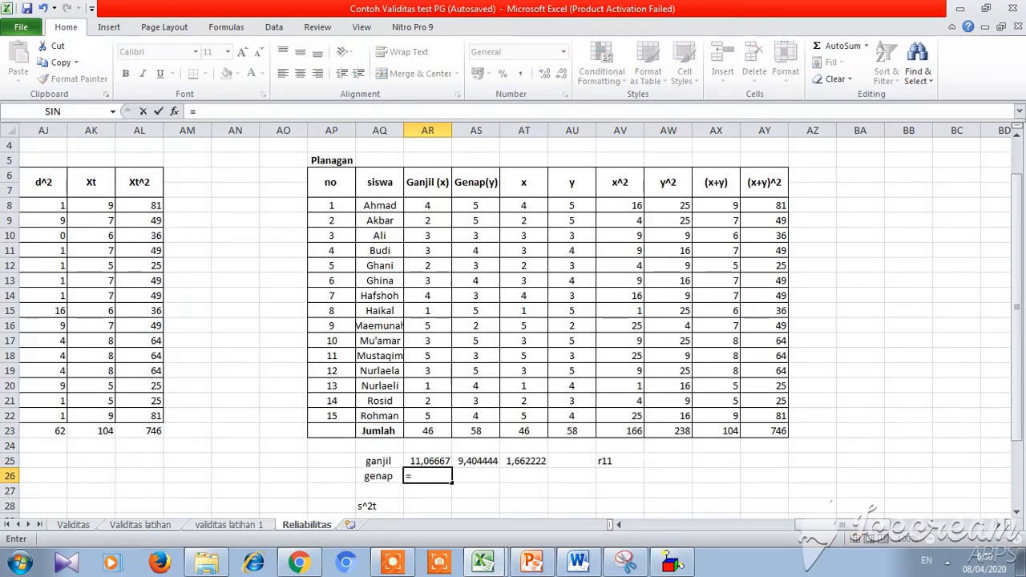
{"action": "key", "text": "alt+Tab"}
{"action": "key", "text": "alt+Tab"}
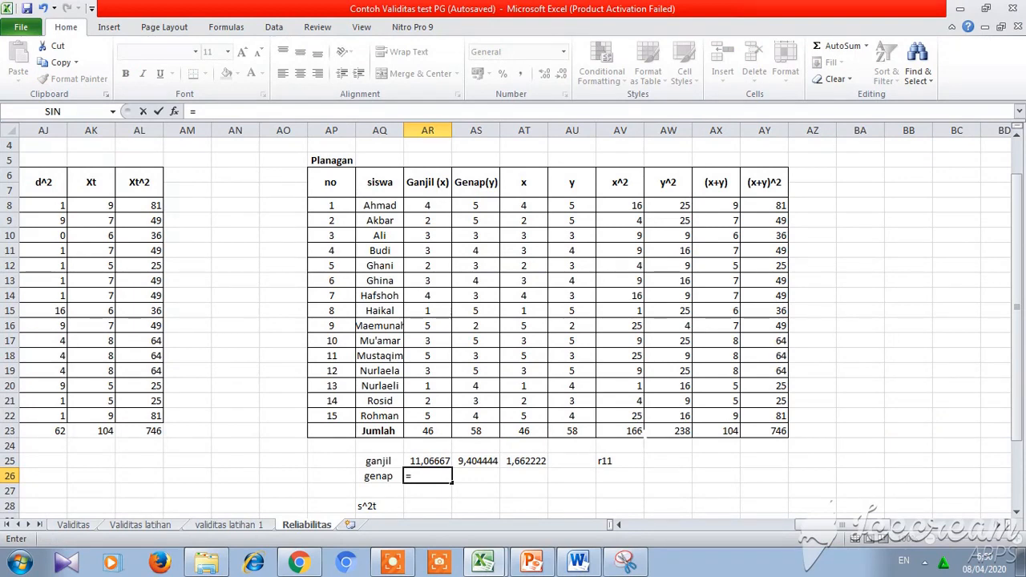
{"action": "left_click", "coordinate": [676, 433]}
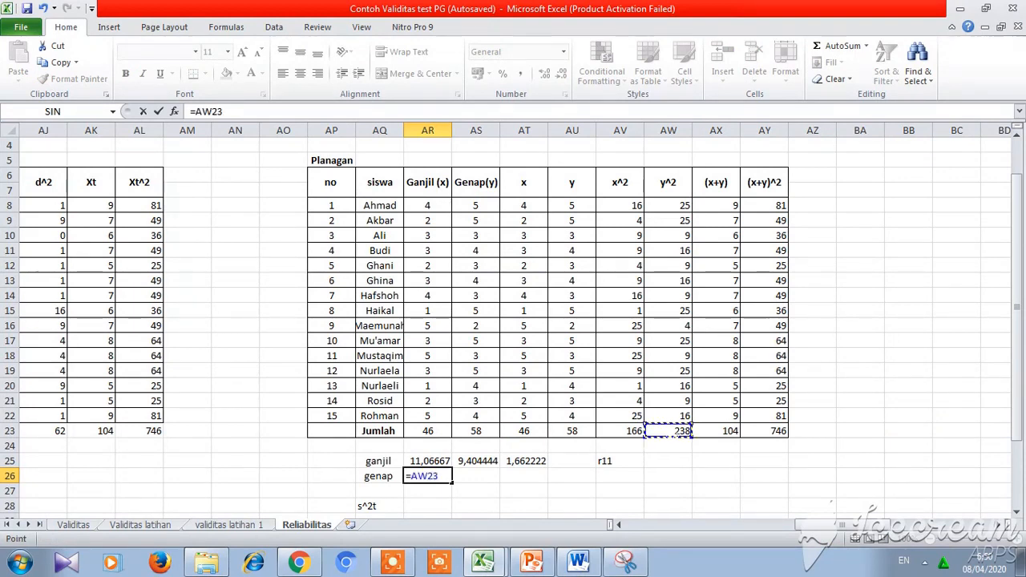
{"action": "type", "text": "/15"}
{"action": "key", "text": "Return"}
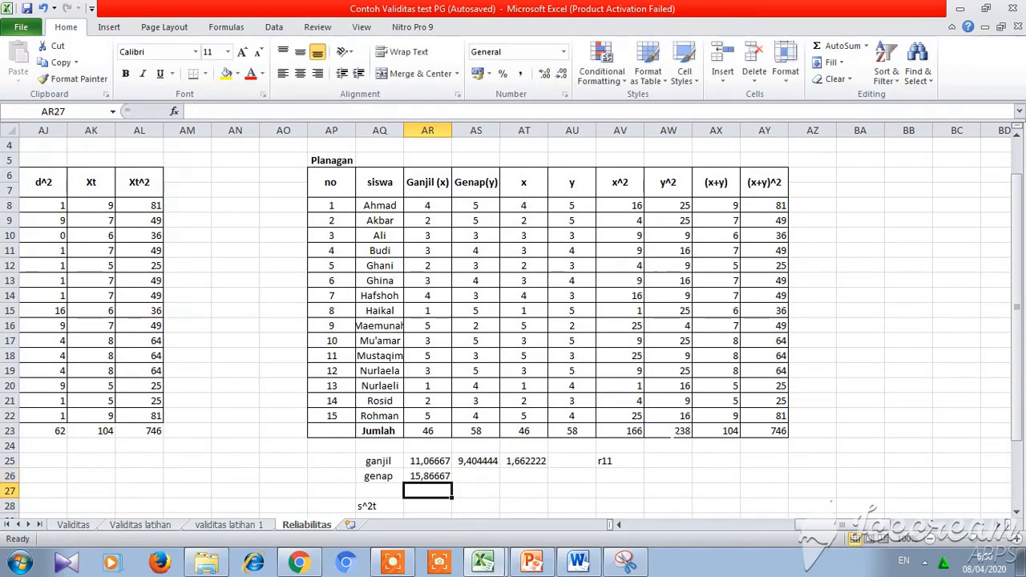
Step: Enter =(AU23/15)^2 in AS26 as the second term of the genap variance
{"action": "key", "text": "Right"}
{"action": "key", "text": "Up"}
{"action": "type", "text": "="}
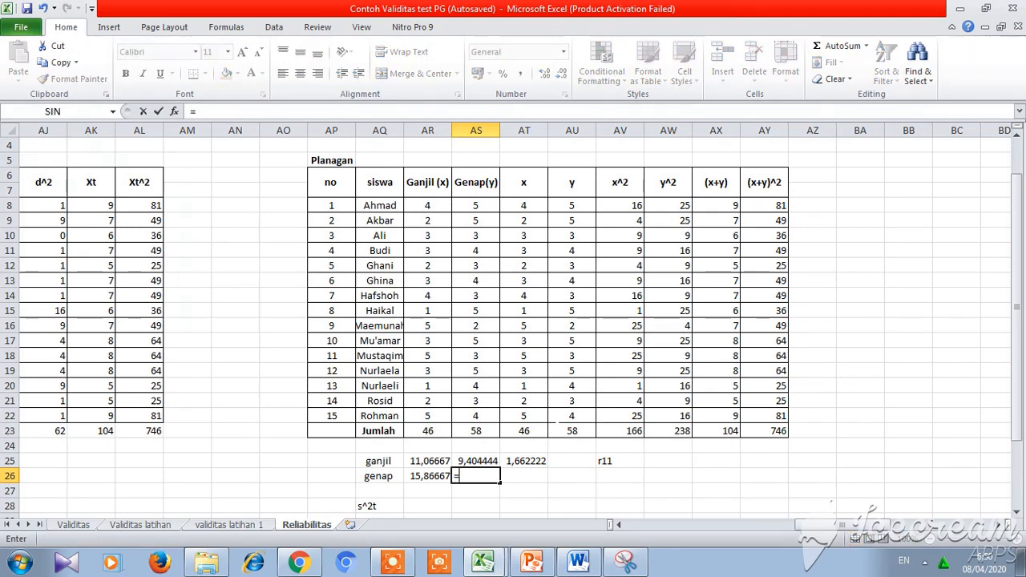
{"action": "type", "text": "("}
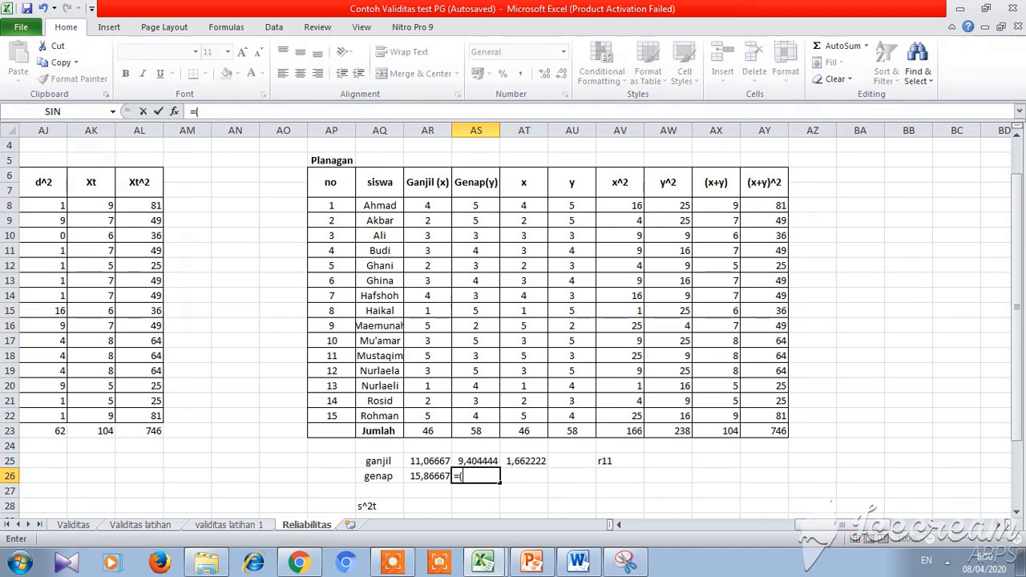
{"action": "left_click", "coordinate": [571, 430]}
{"action": "type", "text": "/"}
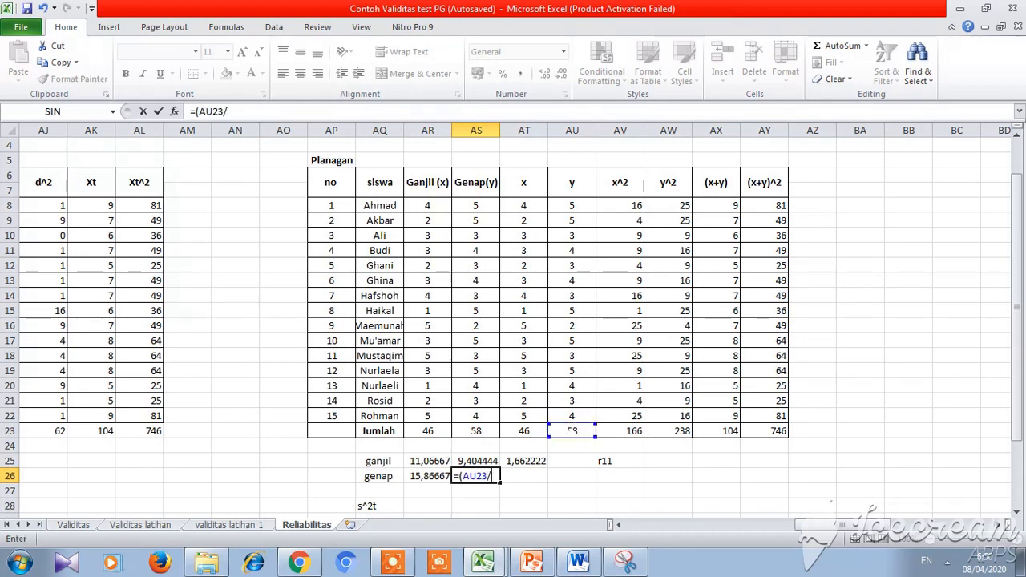
{"action": "type", "text": "15)^2"}
{"action": "key", "text": "Return"}
Step: Calculate the genap variance in AT26 with =AR26-AS26
{"action": "key", "text": "Right"}
{"action": "key", "text": "Up"}
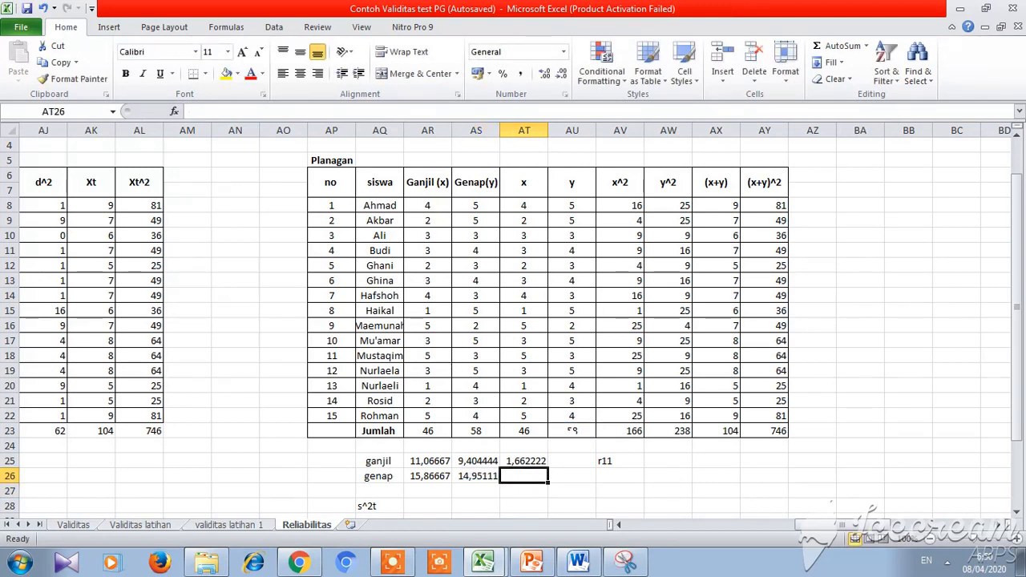
{"action": "type", "text": "="}
{"action": "key", "text": "Left"}
{"action": "key", "text": "Left"}
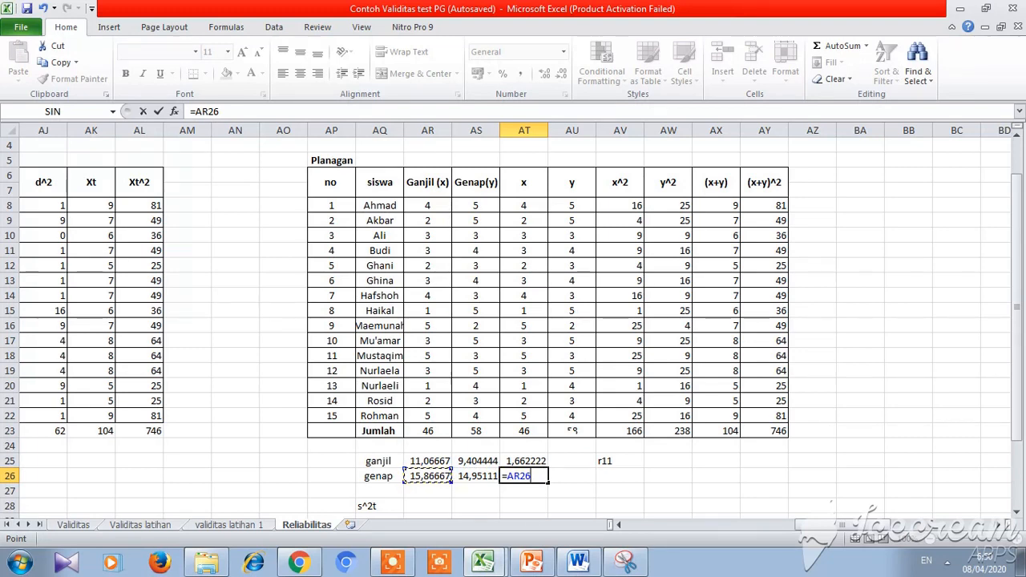
{"action": "type", "text": "-"}
{"action": "key", "text": "Left"}
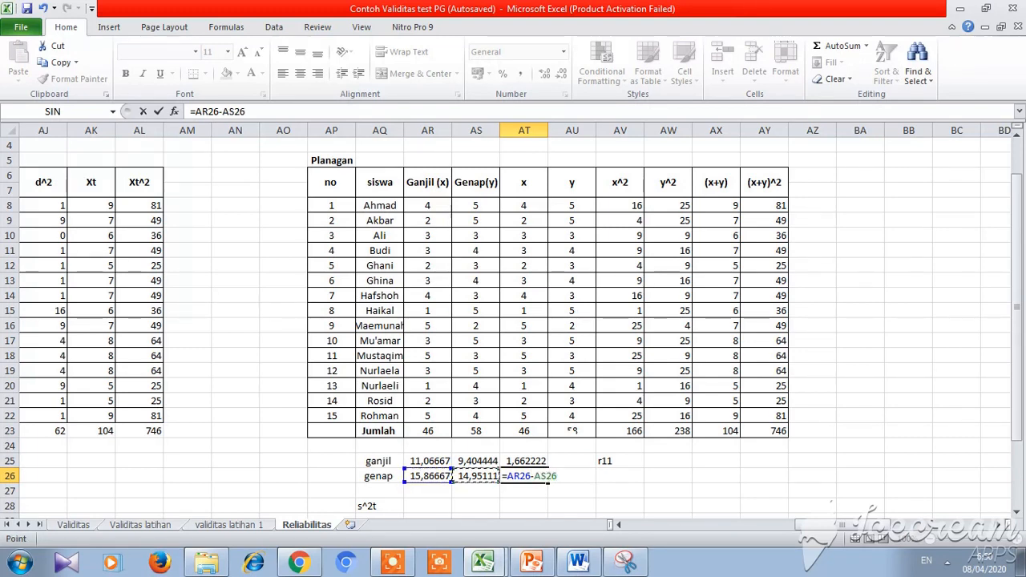
{"action": "key", "text": "Return"}
Step: Enter =AY23/15 in AR28 as the first term of the total variance s^2t
{"action": "scroll", "coordinate": [514, 313], "scroll_direction": "down", "scroll_amount": 1}
{"action": "key", "text": "Down"}
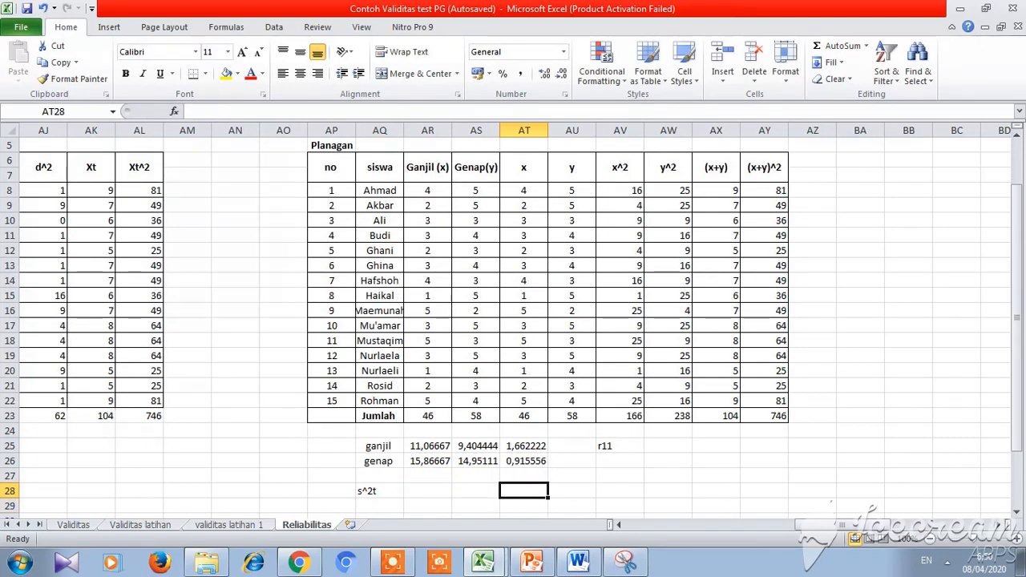
{"action": "key", "text": "Left"}
{"action": "key", "text": "Left"}
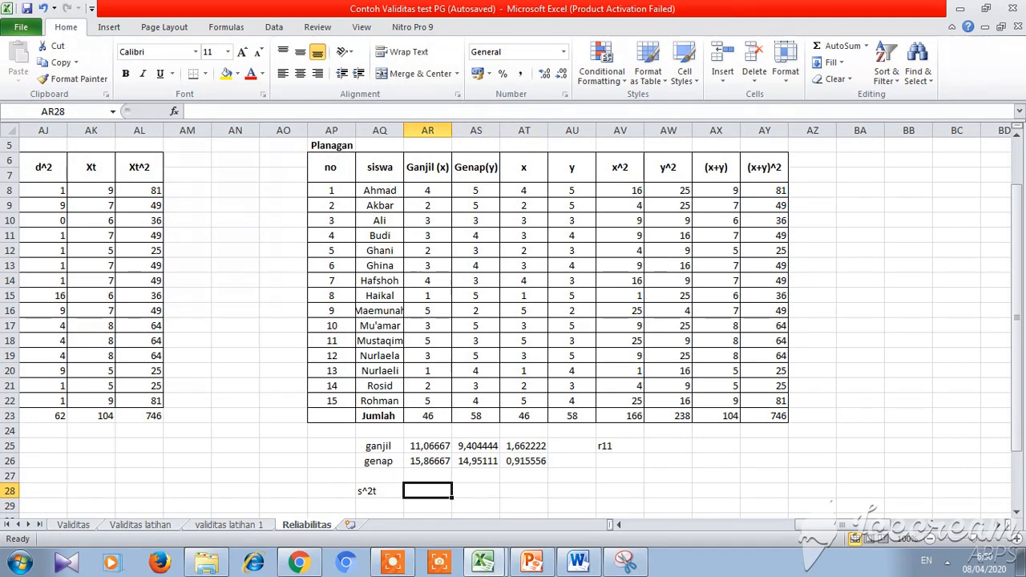
{"action": "type", "text": "="}
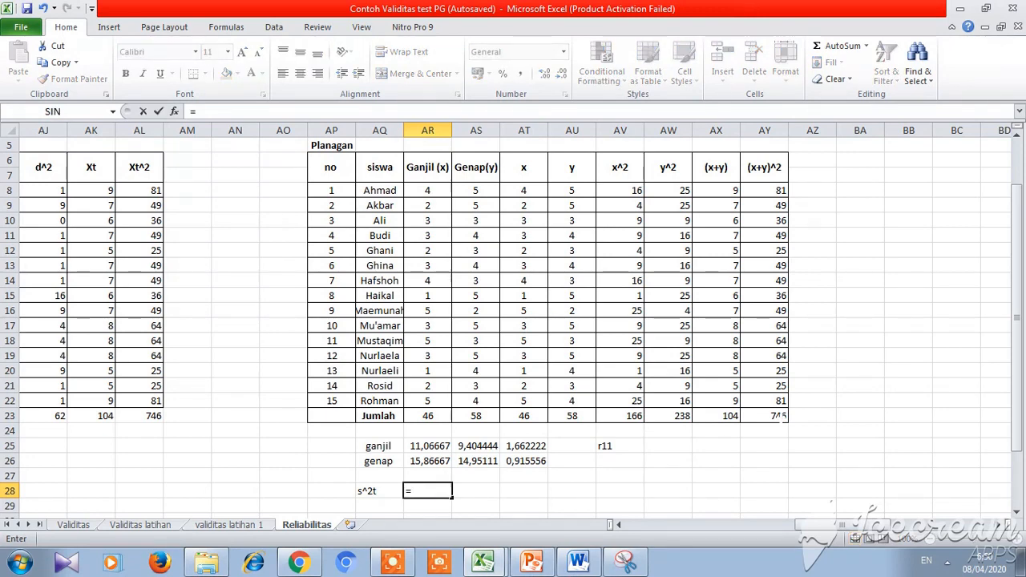
{"action": "left_click", "coordinate": [780, 418]}
{"action": "type", "text": "/1"}
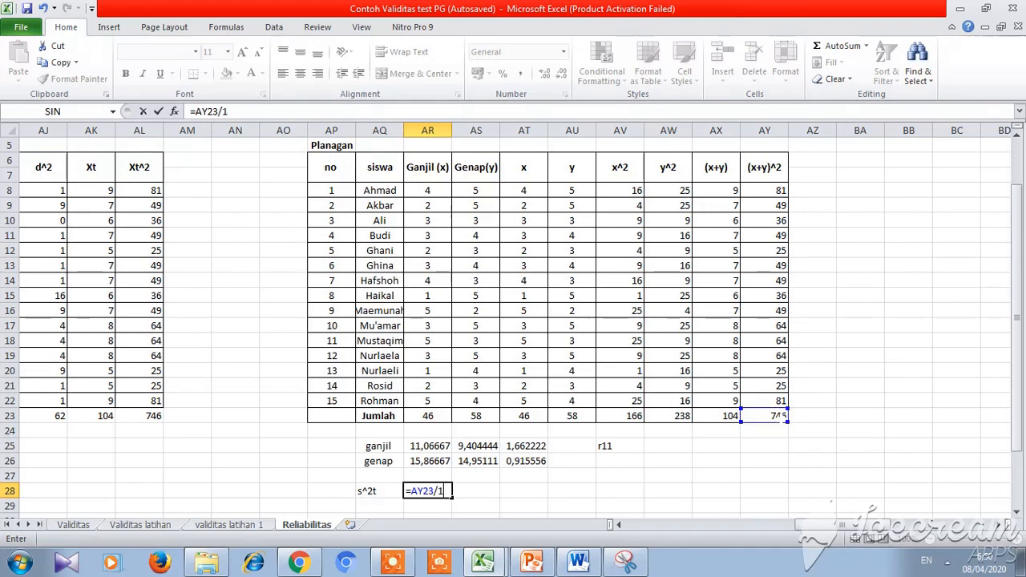
{"action": "type", "text": "5"}
{"action": "key", "text": "Return"}
Step: Enter =(AX23/15)^2 in AS28 as the second term of the total variance s^2t
{"action": "key", "text": "Right"}
{"action": "key", "text": "Up"}
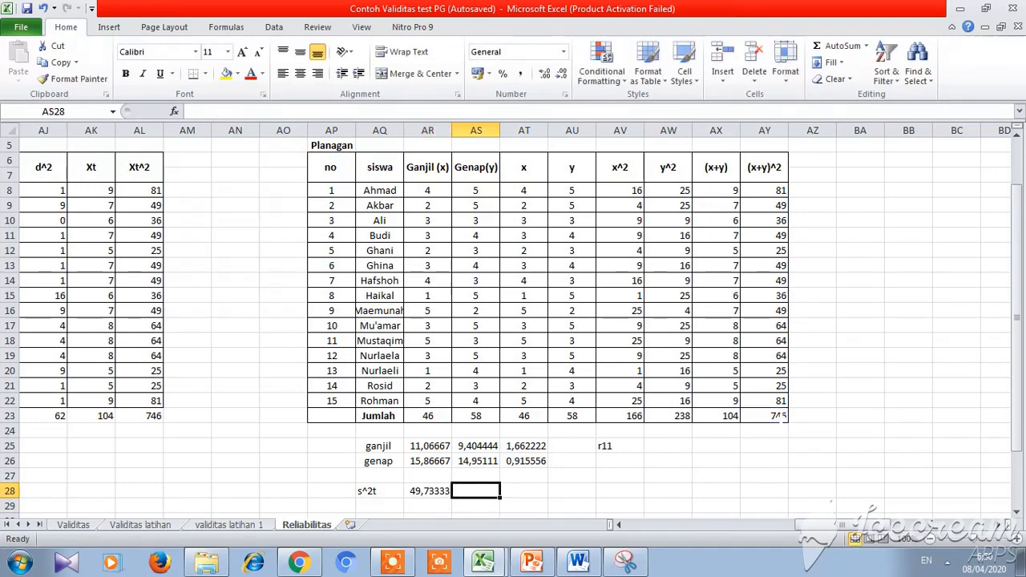
{"action": "type", "text": "="}
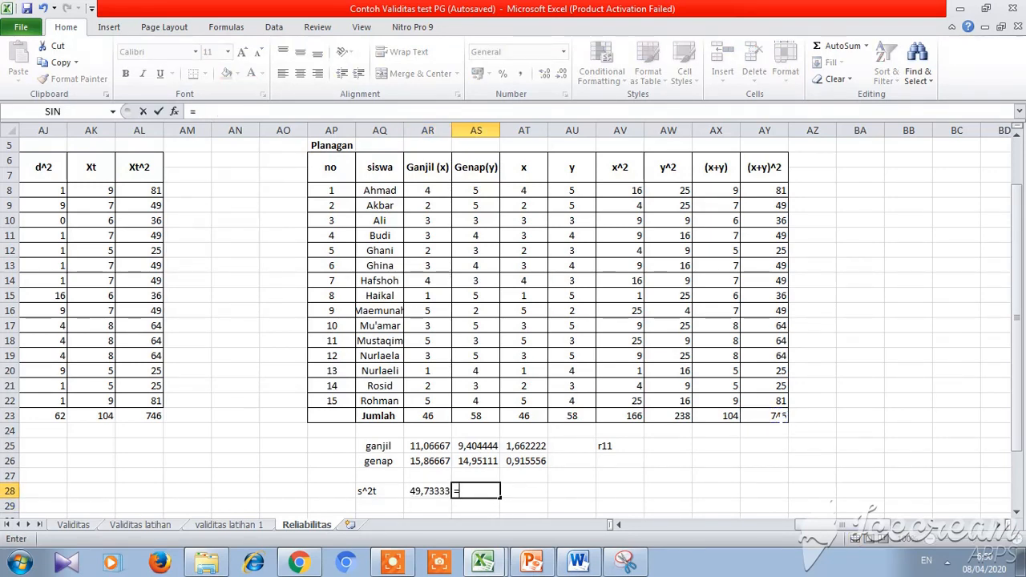
{"action": "type", "text": "("}
{"action": "left_click", "coordinate": [731, 416]}
{"action": "type", "text": "/1"}
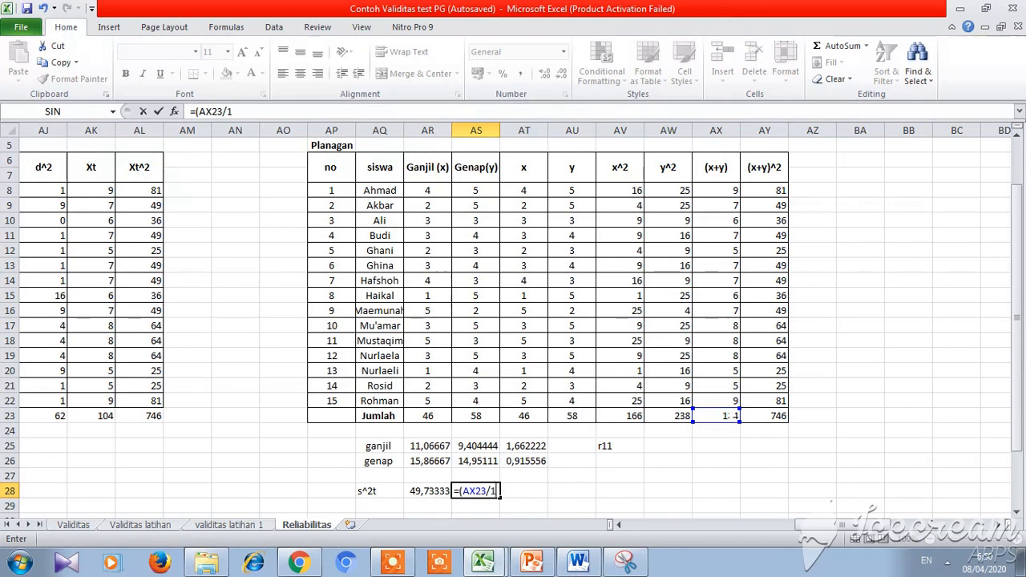
{"action": "type", "text": "5)^2"}
{"action": "key", "text": "Return"}
Step: Calculate the total variance s^2t in AT28 with =AR28-AS28
{"action": "key", "text": "Right"}
{"action": "key", "text": "Up"}
{"action": "type", "text": "="}
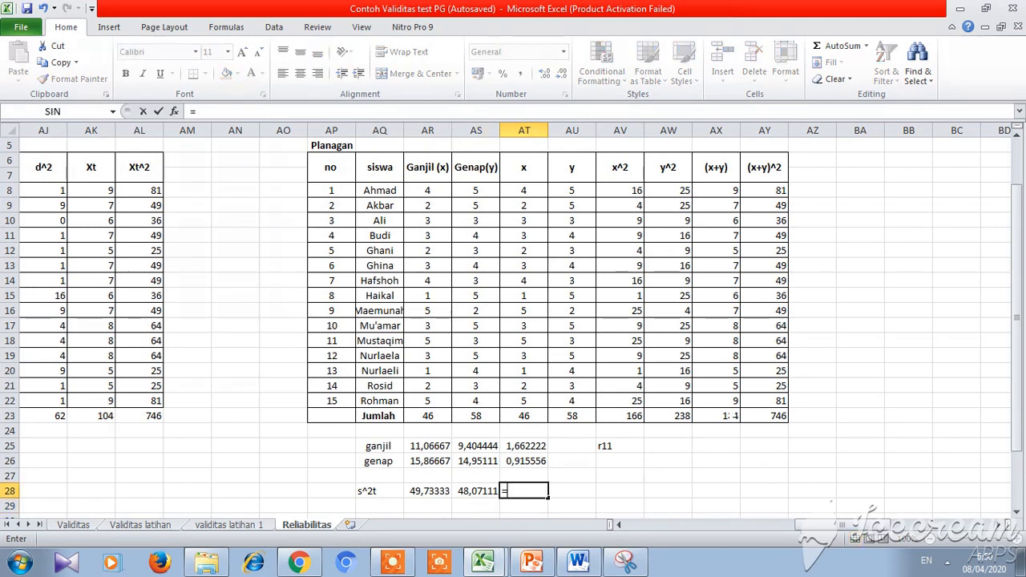
{"action": "key", "text": "Left"}
{"action": "key", "text": "Left"}
{"action": "type", "text": "-"}
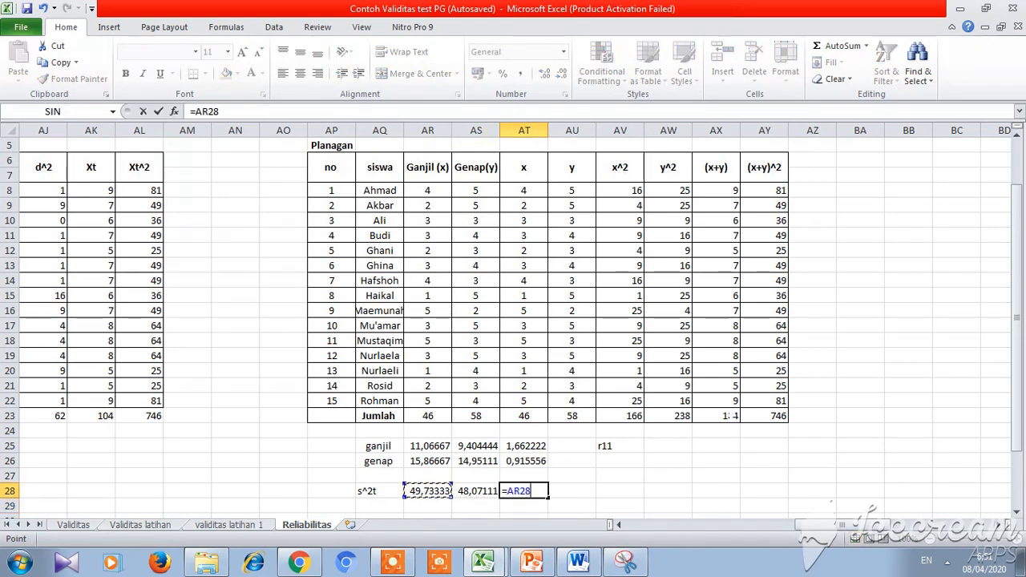
{"action": "type", "text": "AS28"}
{"action": "key", "text": "Return"}
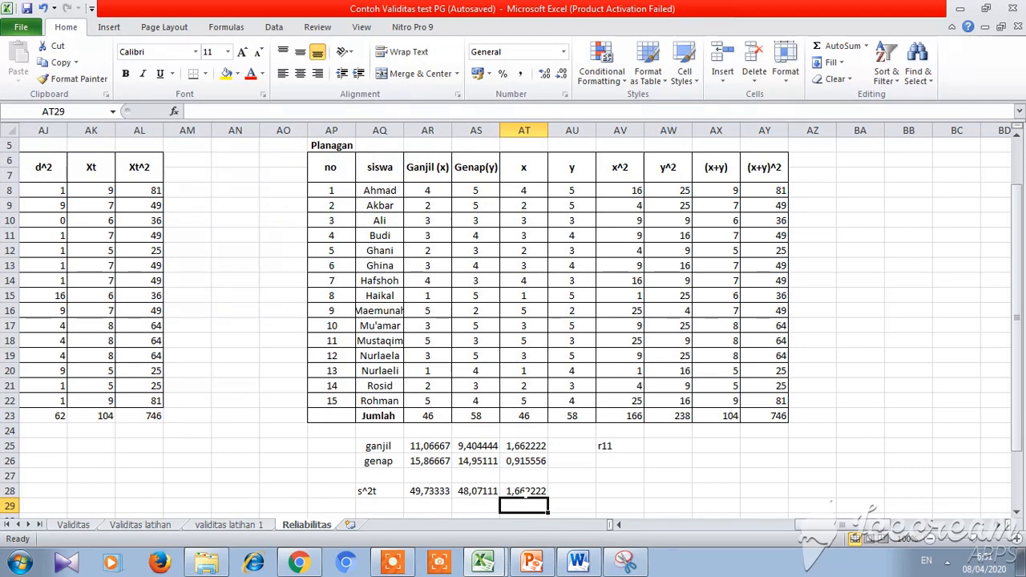
Step: Review the variance results in column AT, starting from the s^2t formula in AT28
{"action": "key", "text": "Up"}
{"action": "key", "text": "Up"}
{"action": "key", "text": "Up"}
{"action": "key", "text": "Up"}
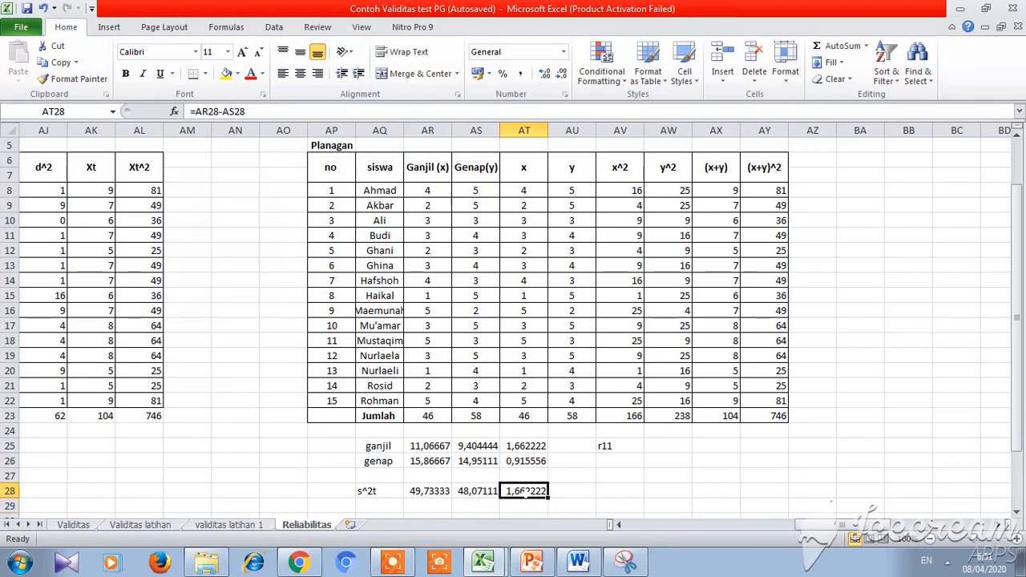
Step: Enter =2 in AW25, beside the r11 label, as the multiplier of the r11 formula
{"action": "key", "text": "Right"}
{"action": "key", "text": "Right"}
{"action": "key", "text": "Right"}
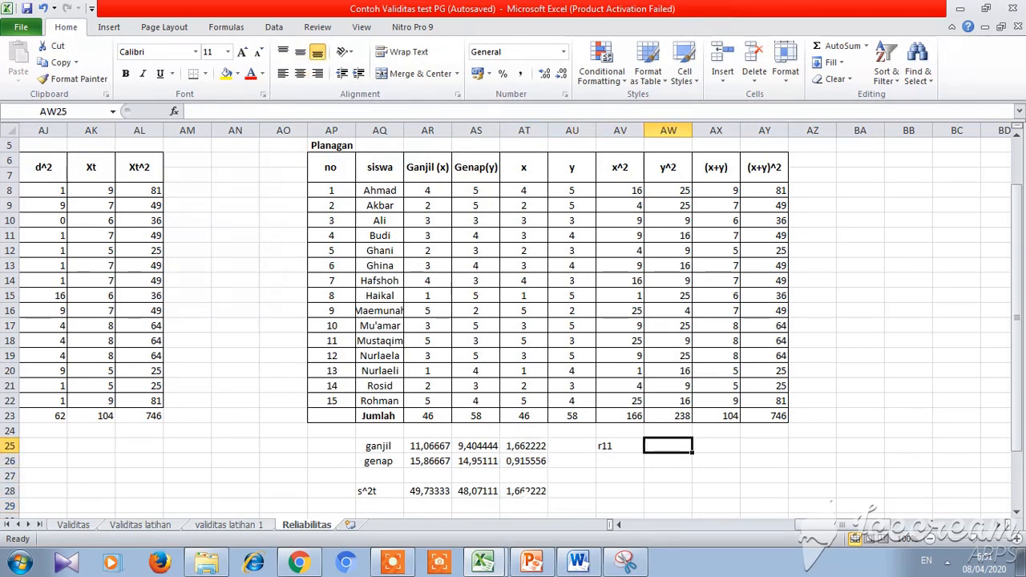
{"action": "type", "text": "=2"}
{"action": "key", "text": "Right"}
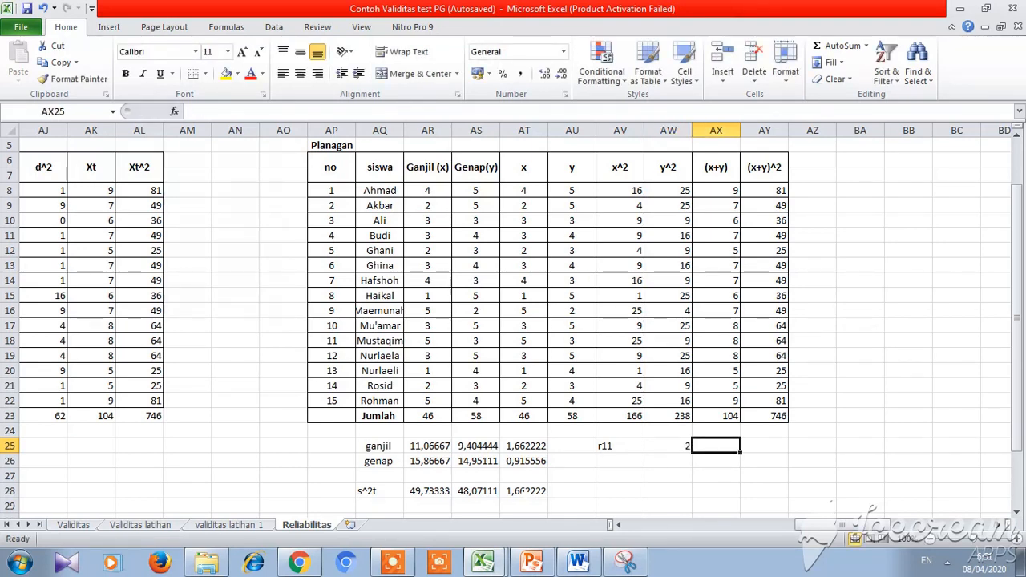
{"action": "key", "text": "Right"}
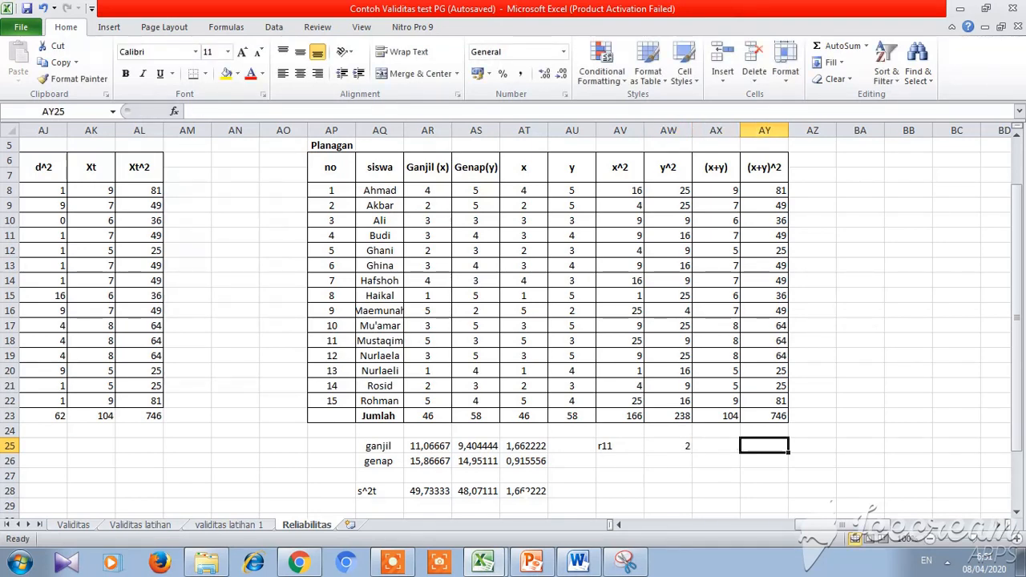
Step: Switch to PowerPoint to read the r11 formula on slide 10, and return to AY25 in Excel
{"action": "key", "text": "alt+Tab"}
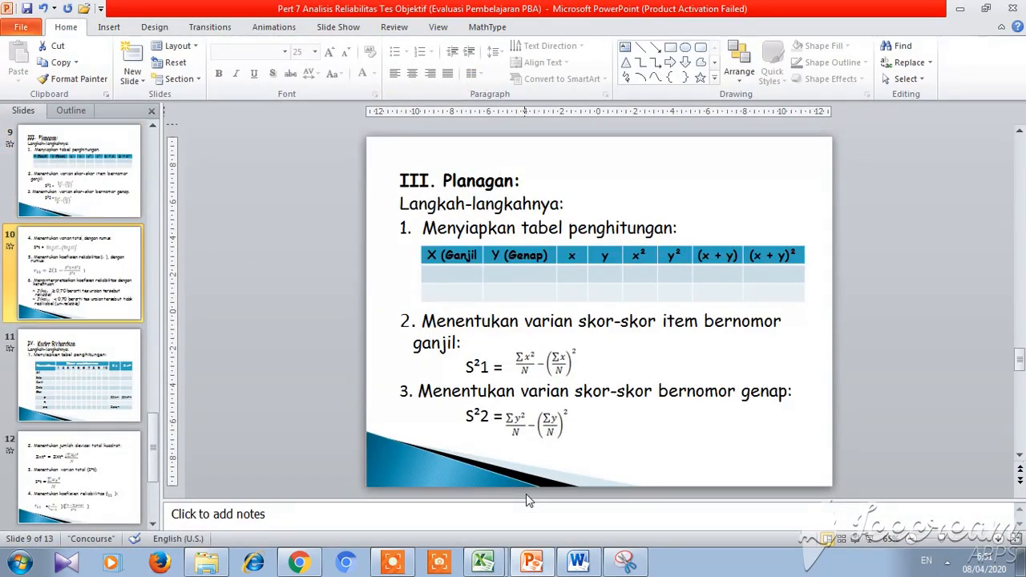
{"action": "scroll", "coordinate": [526, 494], "scroll_direction": "down", "scroll_amount": 1}
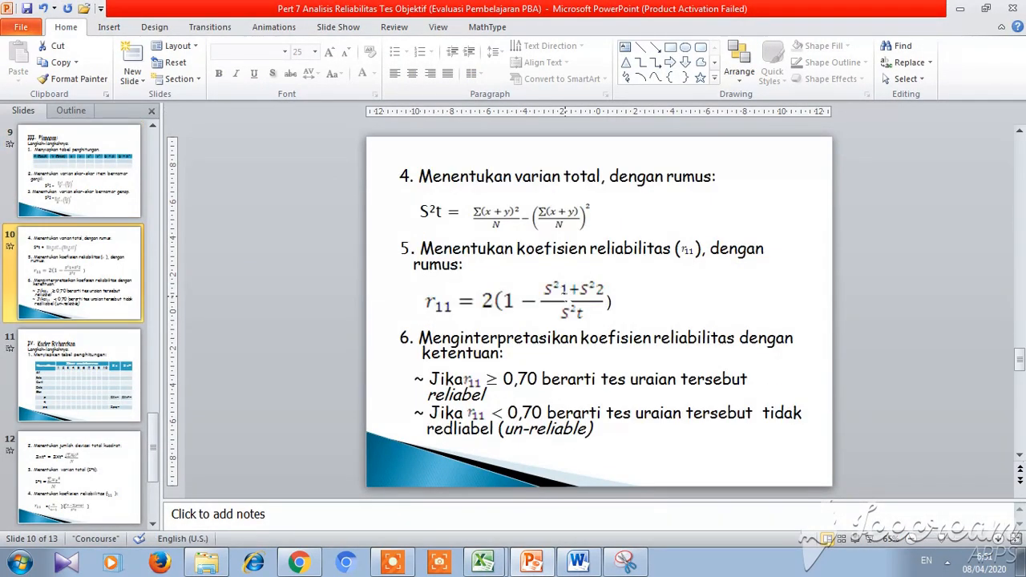
{"action": "key", "text": "alt+Tab"}
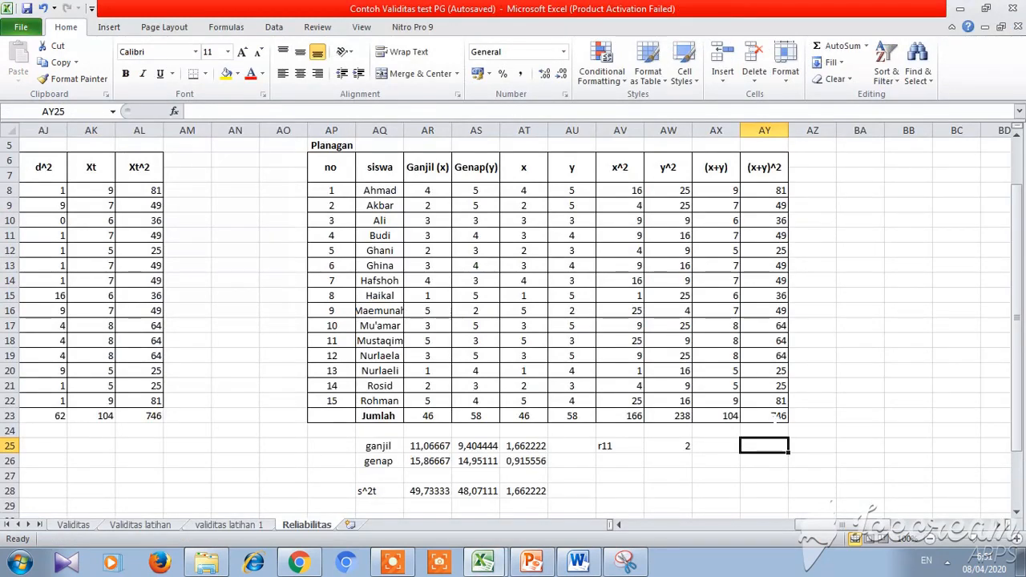
{"action": "type", "text": "="}
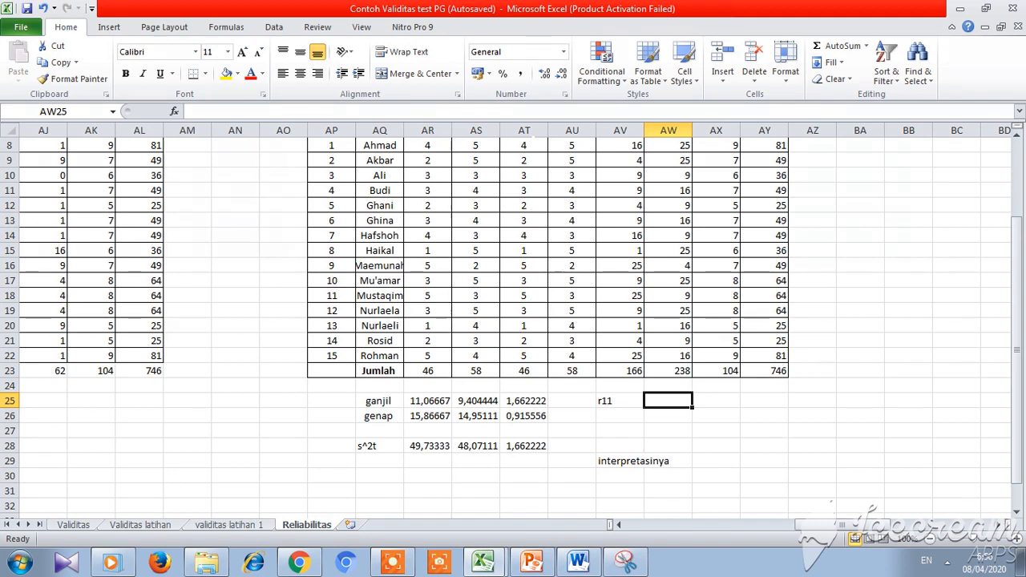
Step: Enter =2 in AW25 as the r11 multiplier and sum the odd and even variances in AY25 with =AT25+AT26
{"action": "type", "text": "=2"}
{"action": "key", "text": "Tab"}
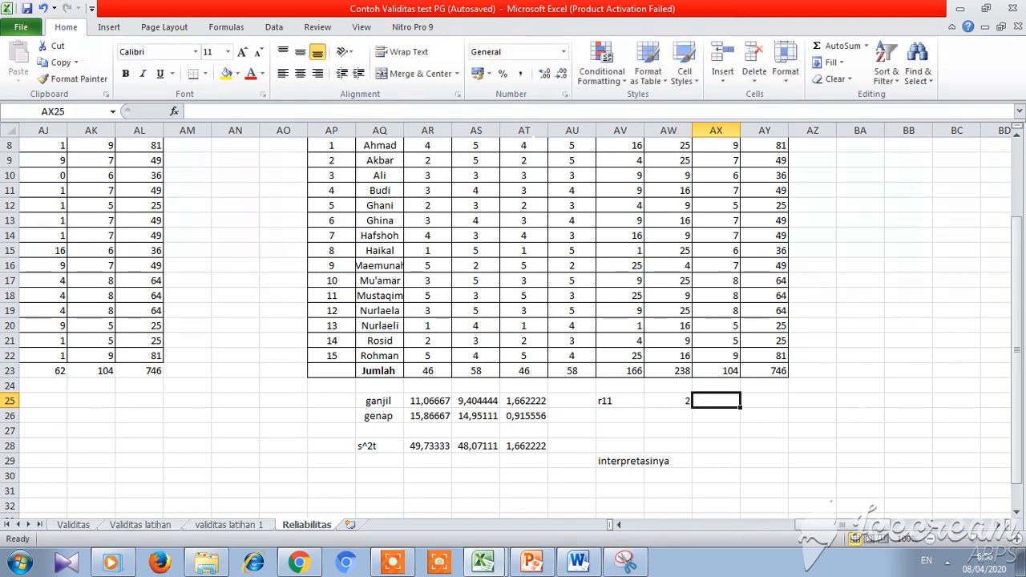
{"action": "key", "text": "Tab"}
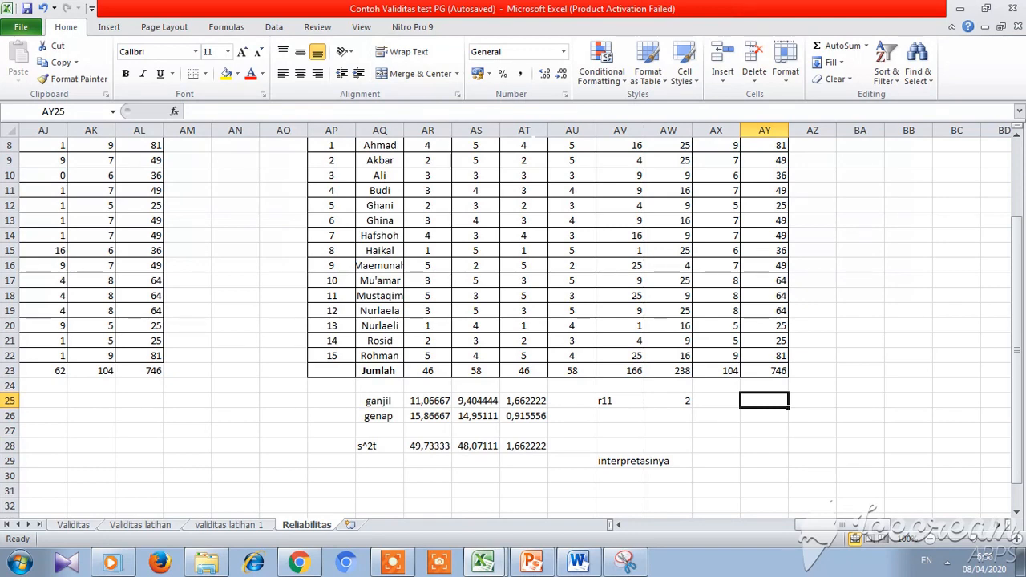
{"action": "type", "text": "="}
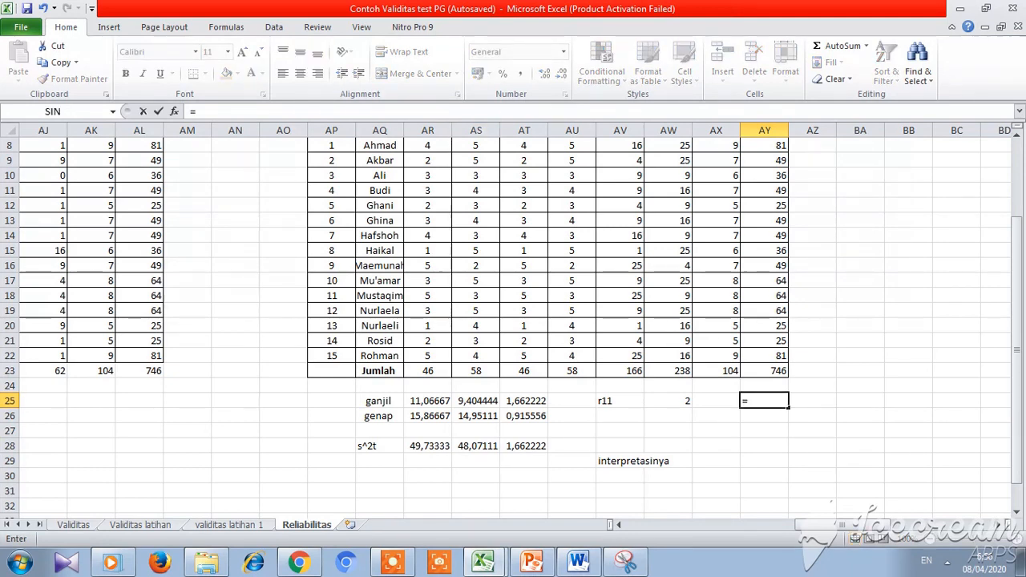
{"action": "left_click", "coordinate": [531, 401]}
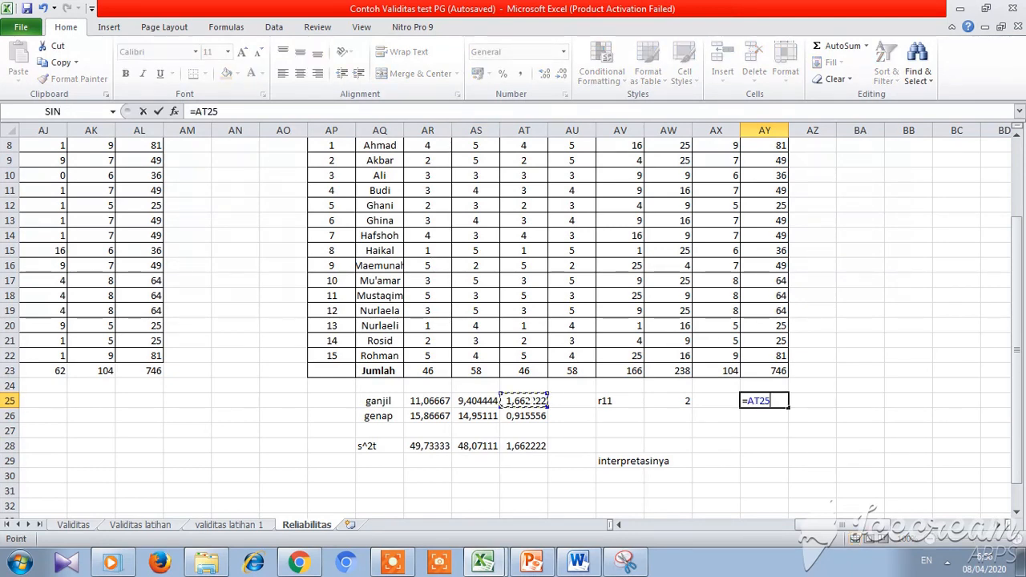
{"action": "type", "text": "+"}
{"action": "left_click", "coordinate": [524, 415]}
{"action": "key", "text": "Return"}
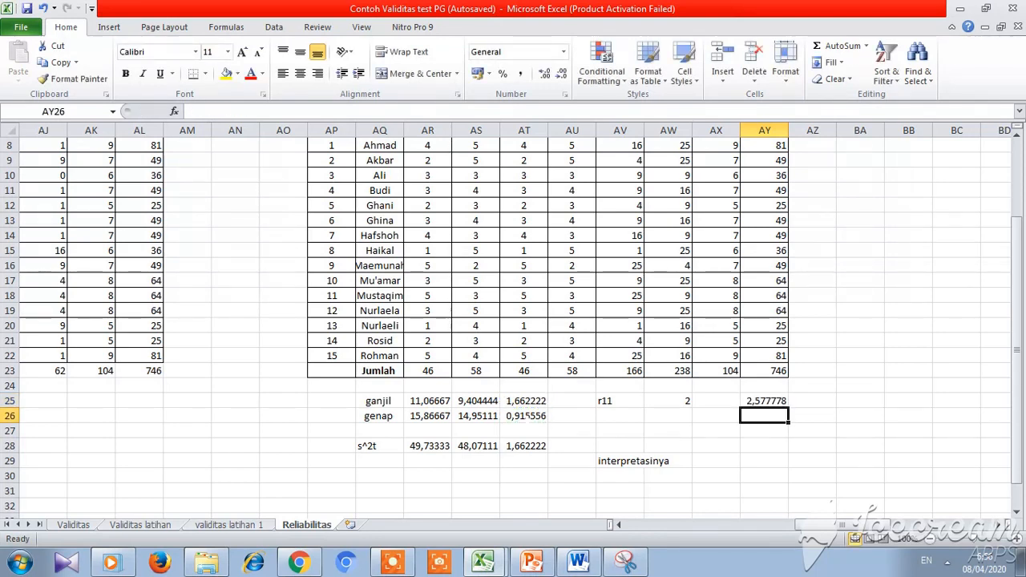
Step: Divide the summed variances by the total variance in AY26 with =AY25/AT28
{"action": "type", "text": "=AY25/"}
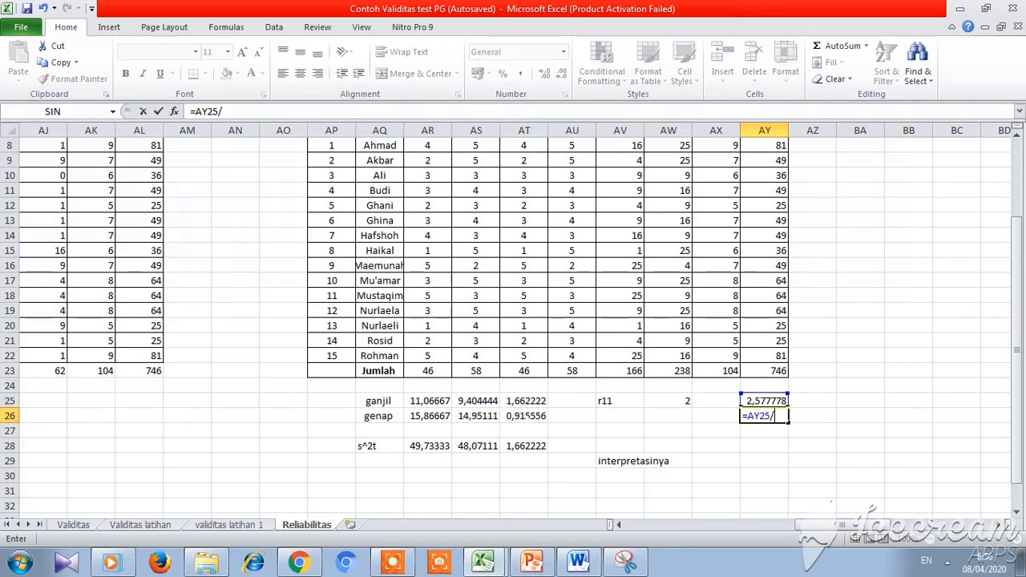
{"action": "left_click", "coordinate": [522, 447]}
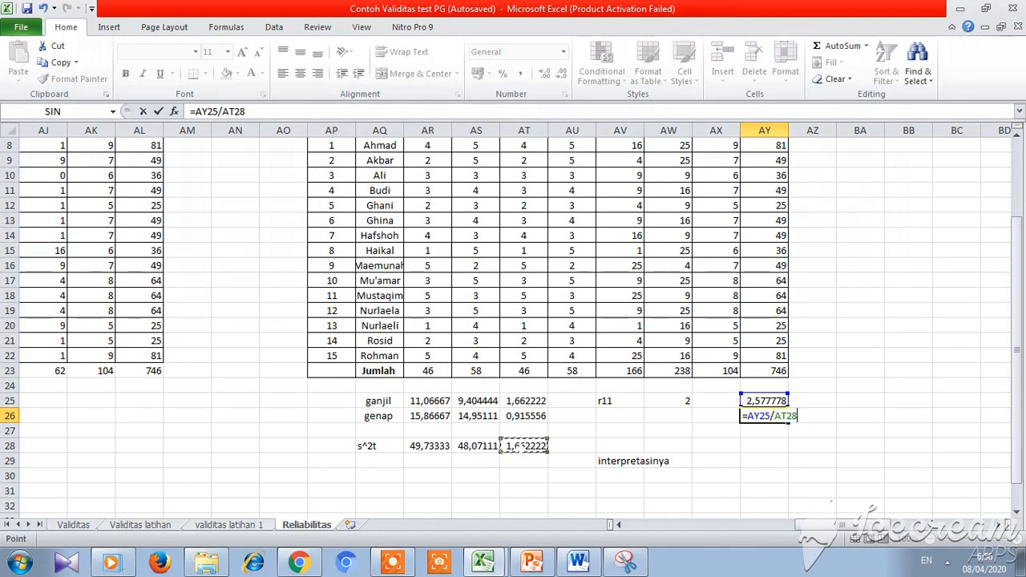
{"action": "key", "text": "Return"}
Step: Subtract the variance ratio from 1 in AX25 with =1-AY26
{"action": "key", "text": "Left"}
{"action": "key", "text": "Up"}
{"action": "key", "text": "Up"}
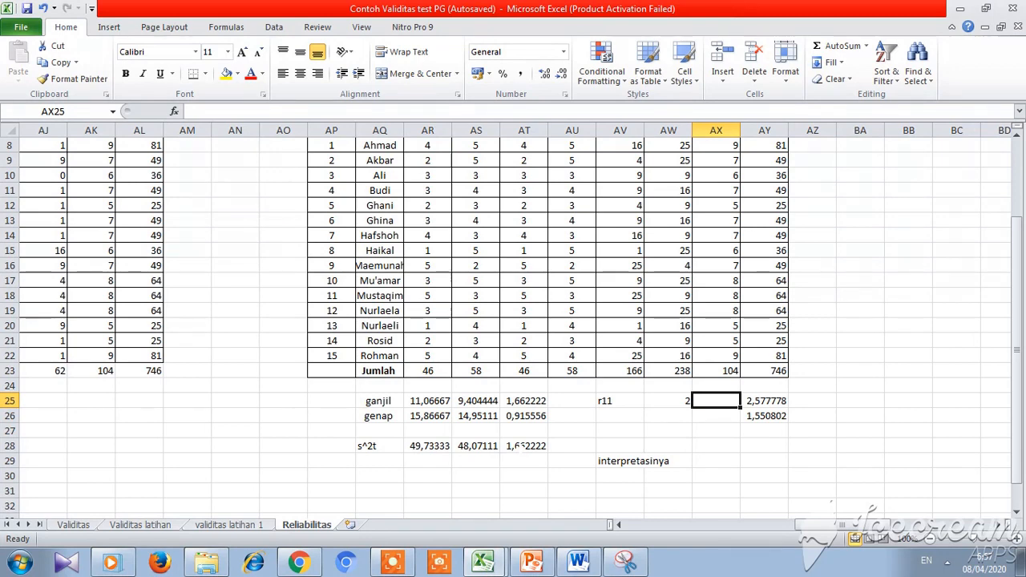
{"action": "type", "text": "="}
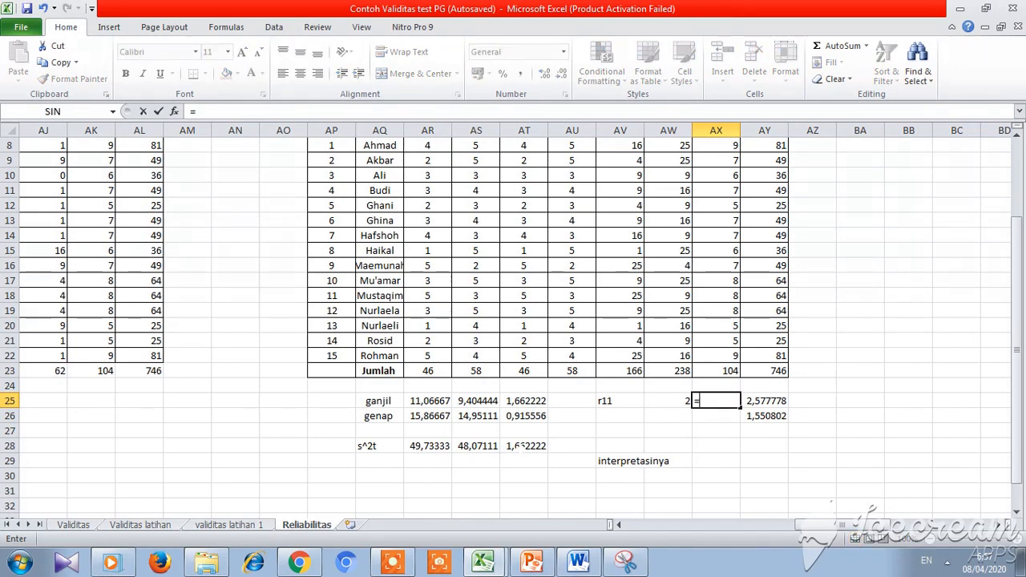
{"action": "type", "text": "1-"}
{"action": "left_click", "coordinate": [746, 413]}
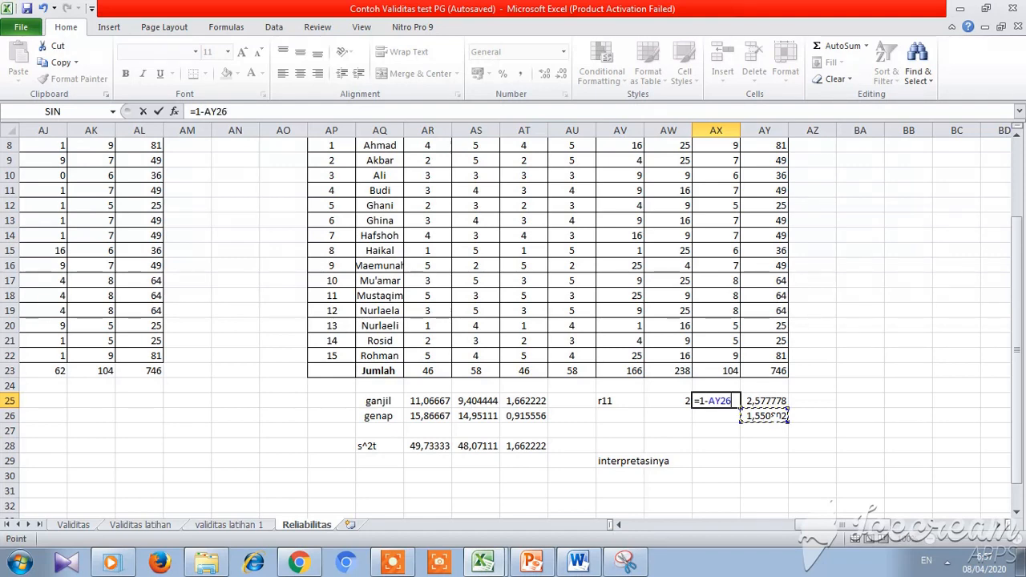
{"action": "key", "text": "Return"}
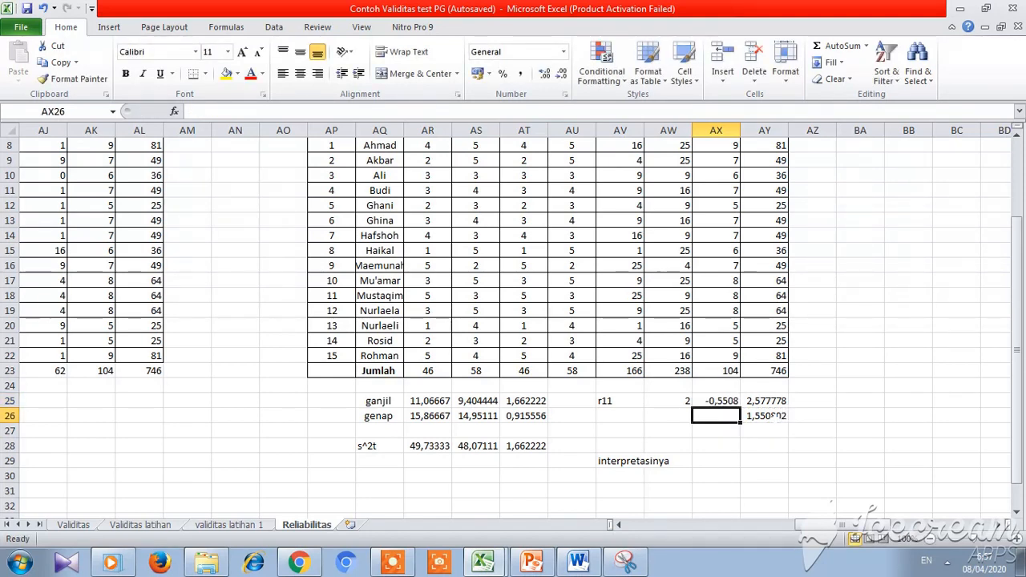
Step: Calculate the r11 coefficient in AX27 with =AW25*AX25
{"action": "key", "text": "Down"}
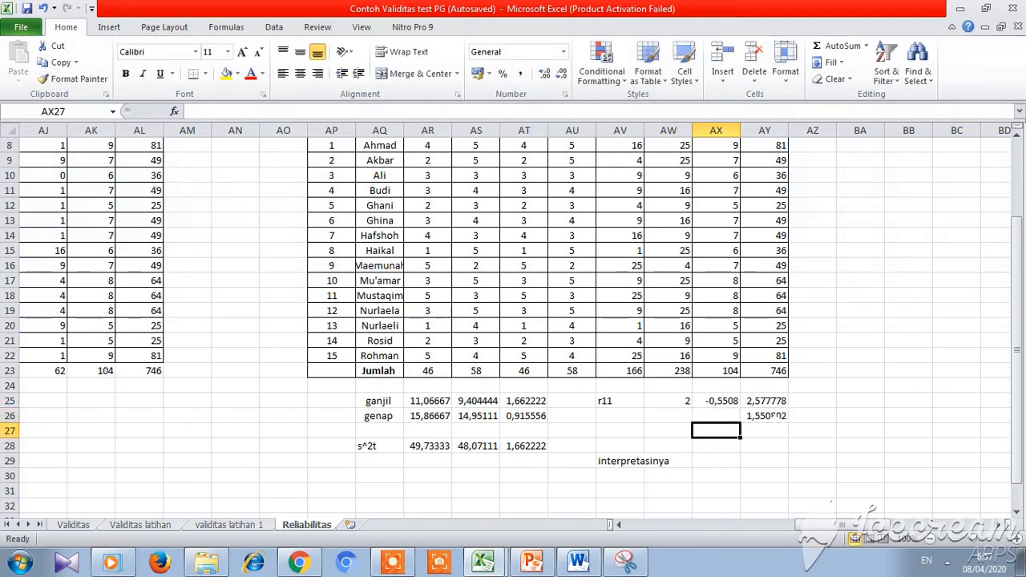
{"action": "type", "text": "="}
{"action": "key", "text": "Up"}
{"action": "key", "text": "Up"}
{"action": "key", "text": "Left"}
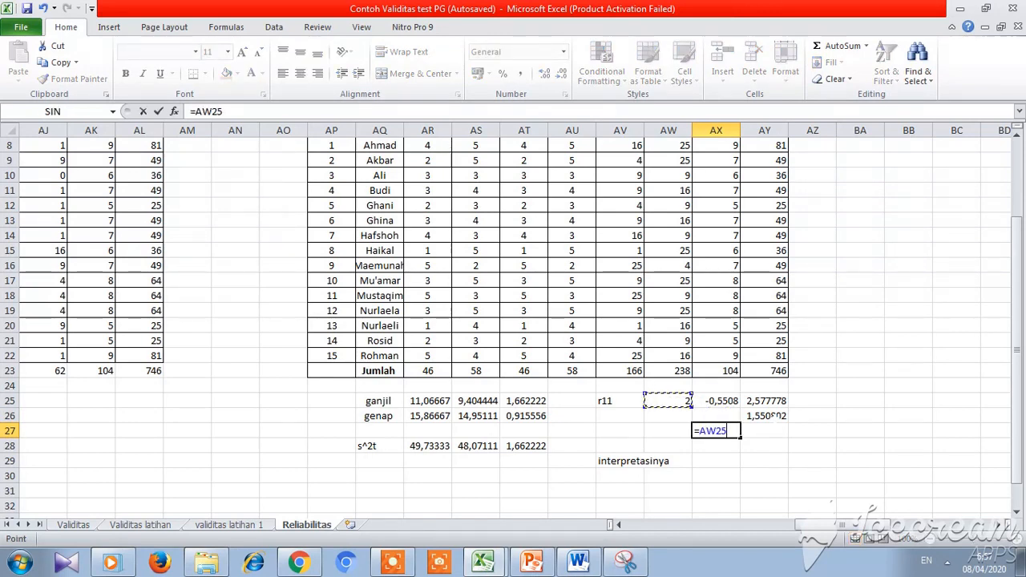
{"action": "type", "text": "*"}
{"action": "key", "text": "Up"}
{"action": "key", "text": "Up"}
{"action": "key", "text": "Return"}
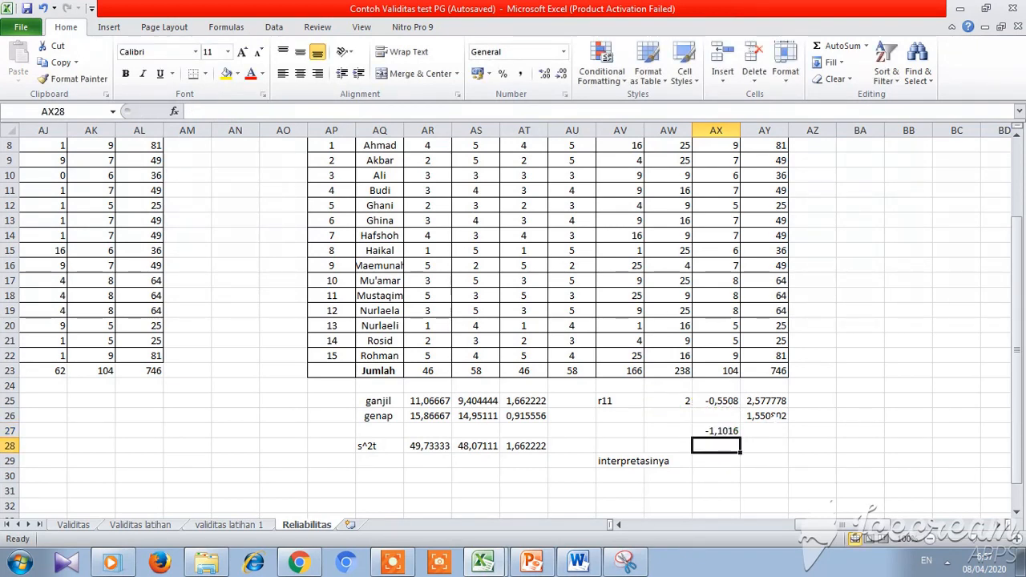
Step: Copy the r11 result from AX27 and paste only its value into AX29 beside interpretasinya
{"action": "key", "text": "Up"}
{"action": "key", "text": "ctrl+c"}
{"action": "key", "text": "Down"}
{"action": "key", "text": "Down"}
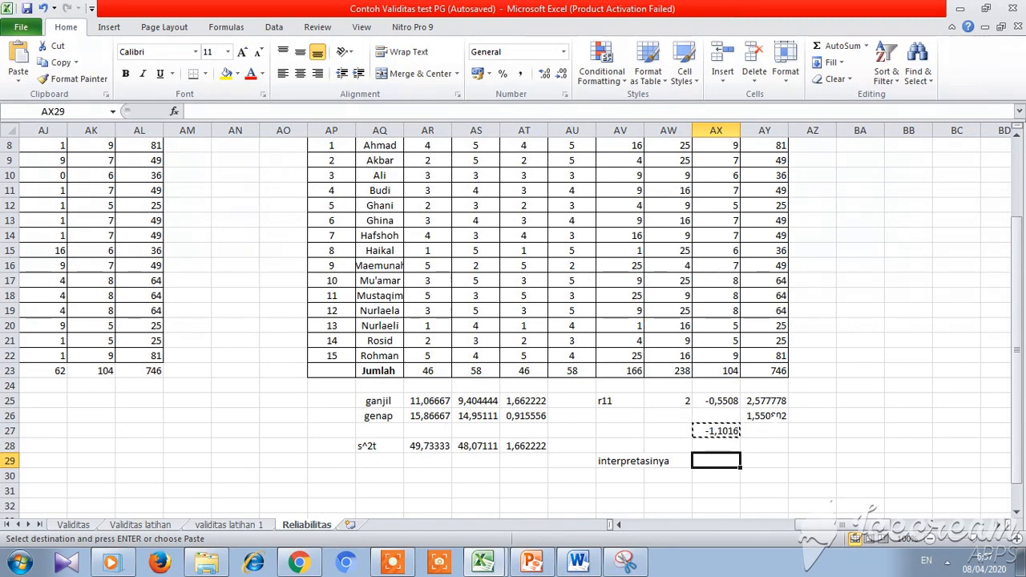
{"action": "key", "text": "Menu"}
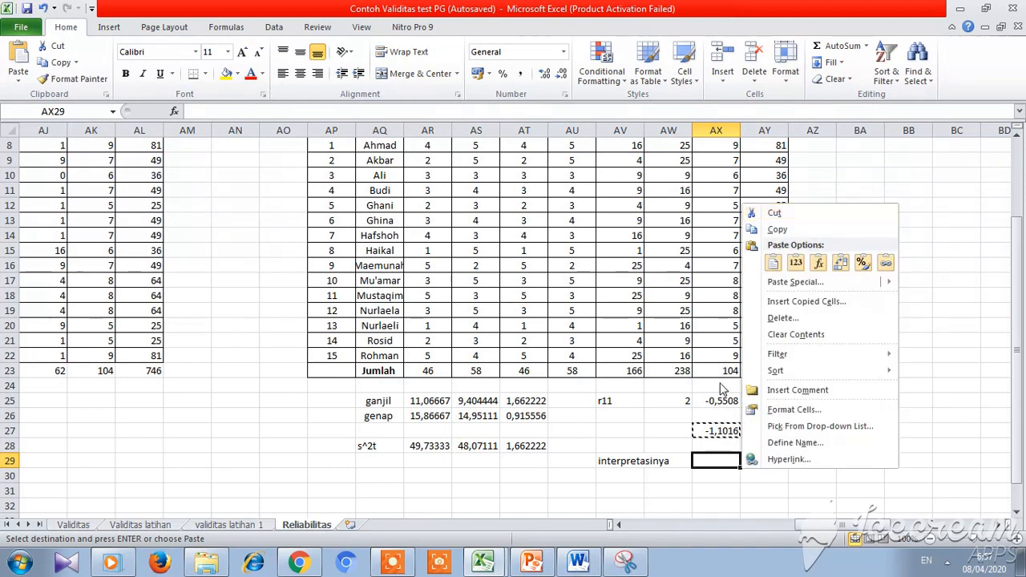
{"action": "left_click", "coordinate": [800, 265]}
Step: Enter the threshold 0,70 in AZ29 and the comparison sign < in AY29
{"action": "key", "text": "Right"}
{"action": "key", "text": "Right"}
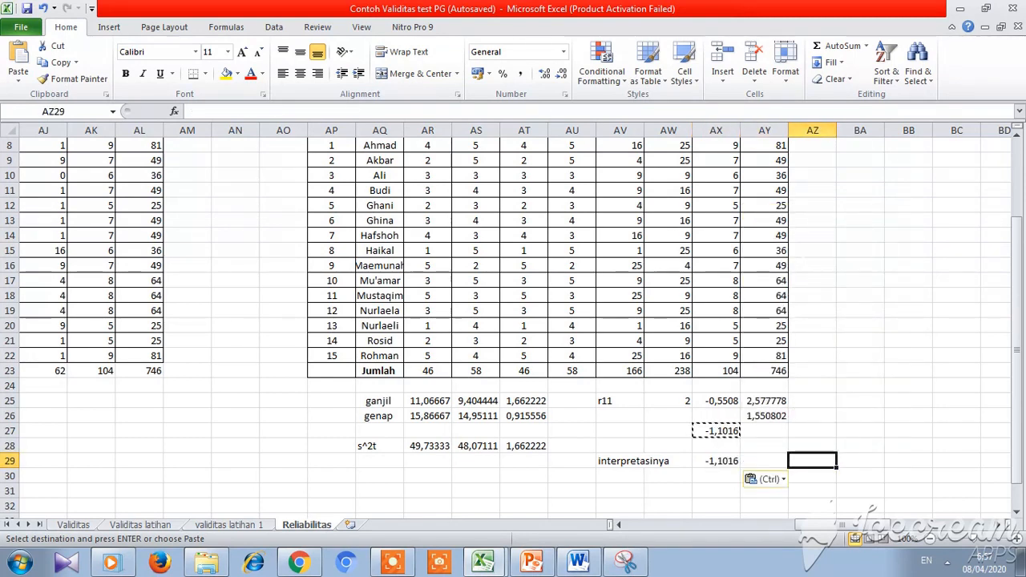
{"action": "type", "text": "0,70"}
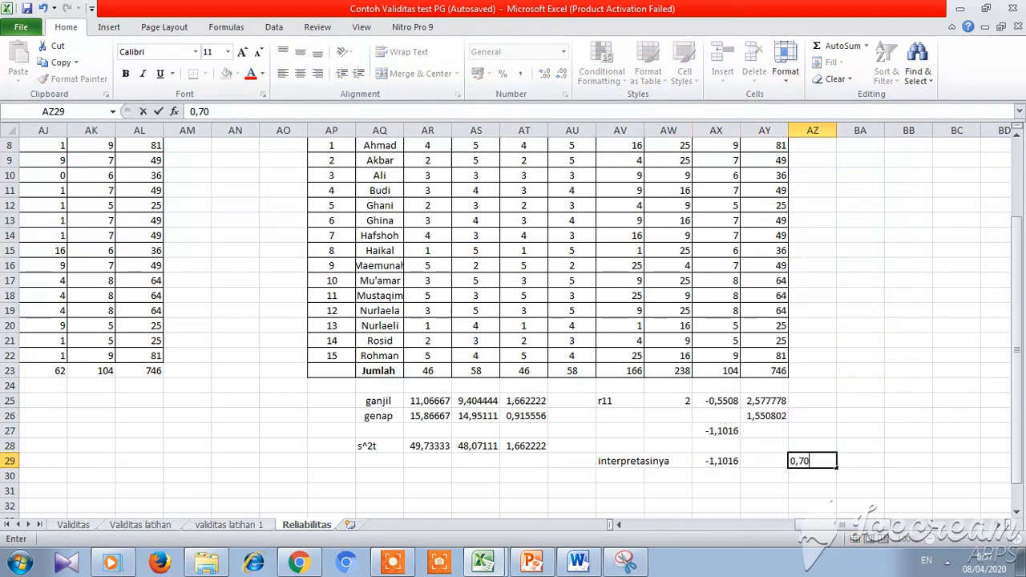
{"action": "key", "text": "Left"}
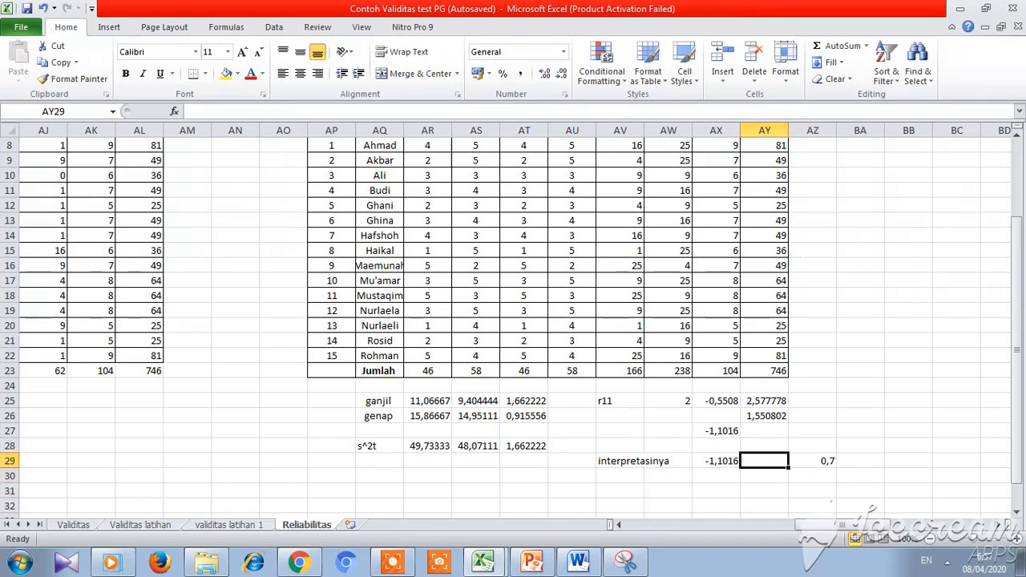
{"action": "type", "text": "<"}
{"action": "key", "text": "Right"}
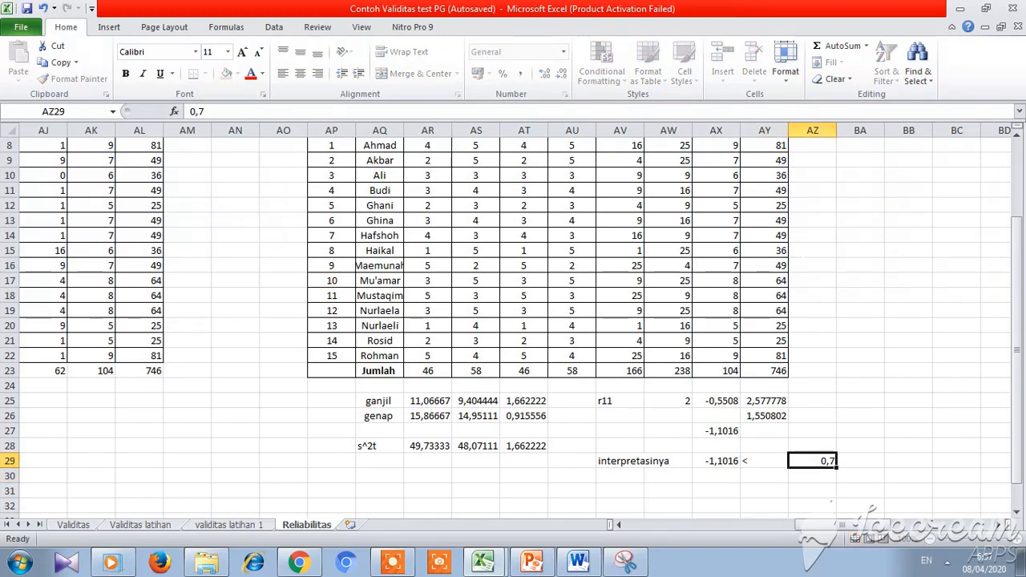
Step: Enter the conclusion "tidak reliabel" in AY30 below the comparison
{"action": "key", "text": "Right"}
{"action": "key", "text": "Down"}
{"action": "key", "text": "Left"}
{"action": "key", "text": "Left"}
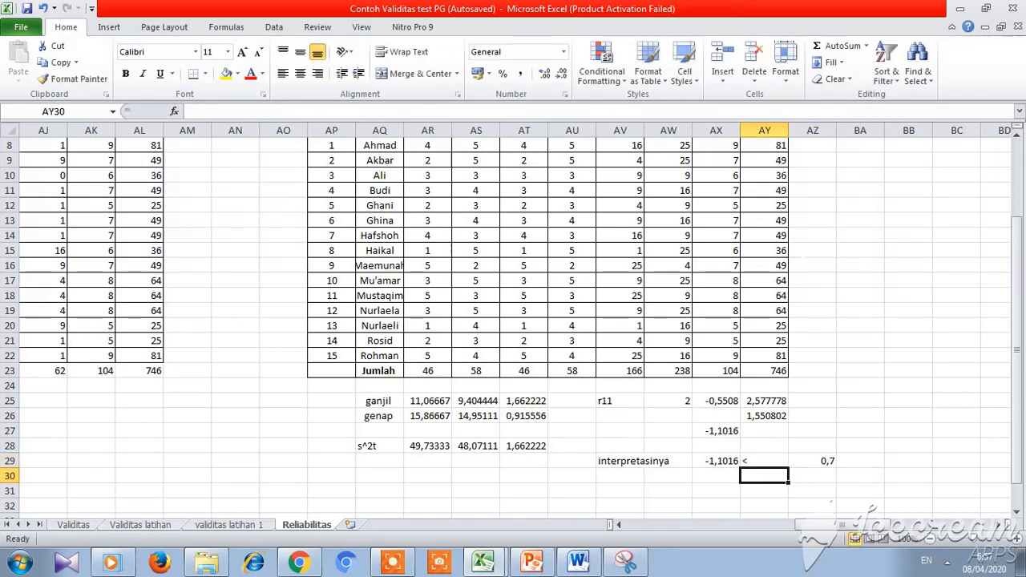
{"action": "type", "text": "tidak reliabel"}
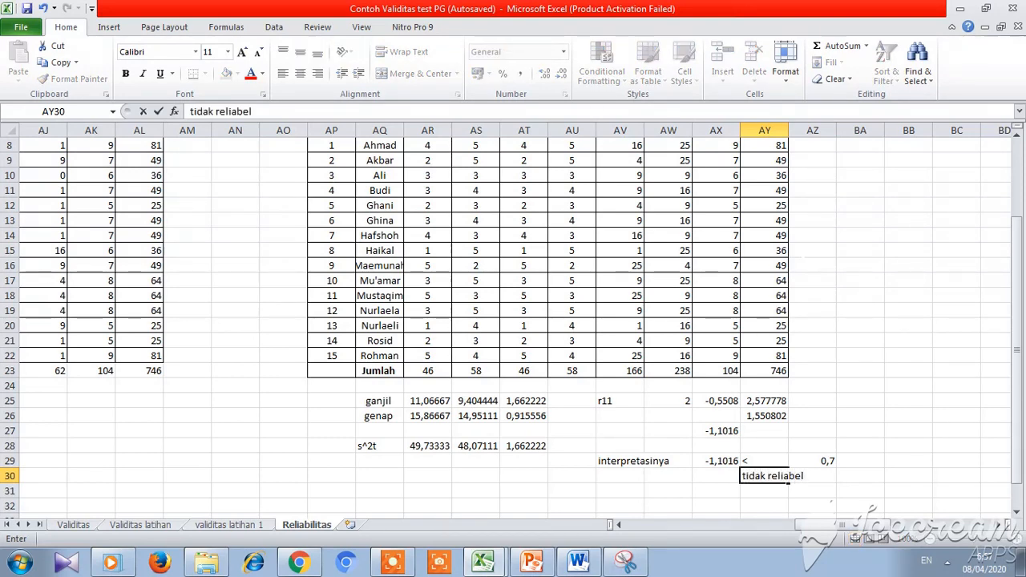
{"action": "key", "text": "Return"}
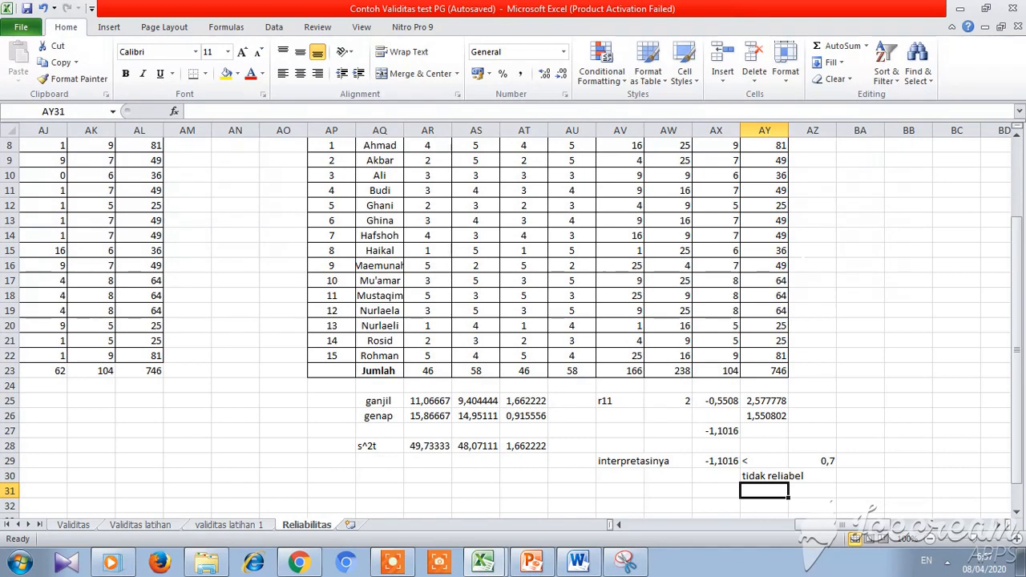
Step: Look over the Planagan calculation from the conclusion in row 30 up to the table's header rows
{"action": "key", "text": "Up"}
{"action": "key", "text": "Up"}
{"action": "key", "text": "Up"}
{"action": "key", "text": "Up"}
{"action": "key", "text": "Up"}
{"action": "key", "text": "Up"}
{"action": "key", "text": "Up"}
{"action": "key", "text": "Up"}
{"action": "key", "text": "Up"}
{"action": "key", "text": "Up"}
{"action": "key", "text": "Up"}
{"action": "key", "text": "Up"}
{"action": "key", "text": "Up"}
{"action": "key", "text": "Up"}
{"action": "key", "text": "Up"}
{"action": "key", "text": "Up"}
{"action": "key", "text": "Up"}
{"action": "key", "text": "Up"}
{"action": "key", "text": "Up"}
{"action": "key", "text": "Up"}
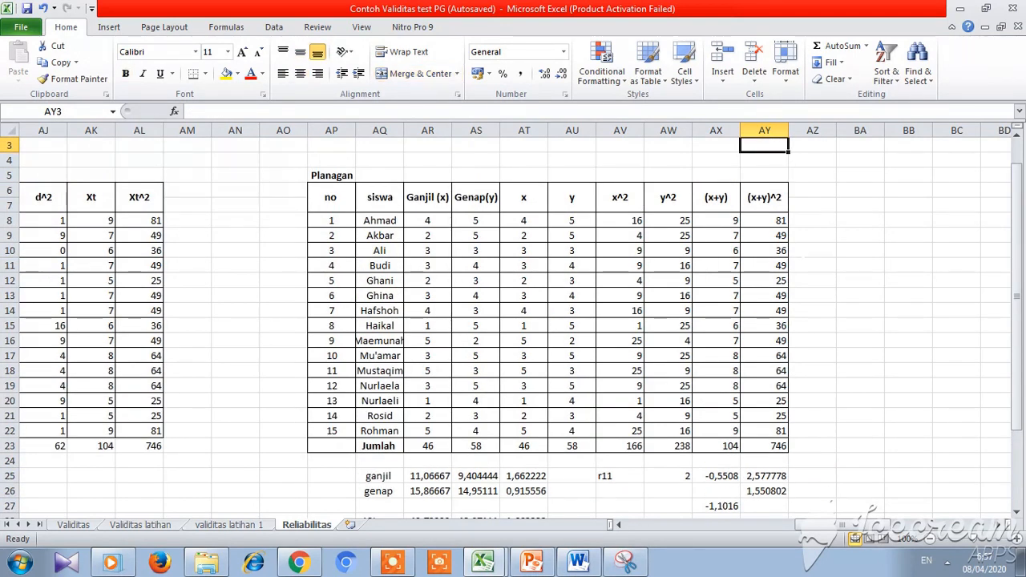
{"action": "key", "text": "Down"}
{"action": "key", "text": "Down"}
{"action": "key", "text": "Down"}
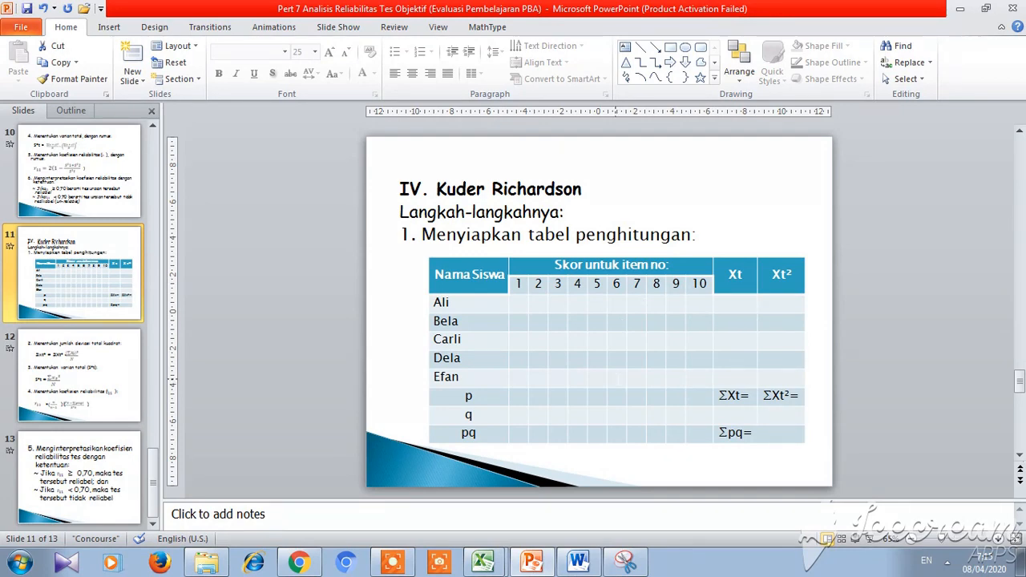
Step: Examine the Kuder Richardson formulas and interpretation criteria on slides 12 and 13, and return to the KR 20 table in Excel
{"action": "key", "text": "Page_Down"}
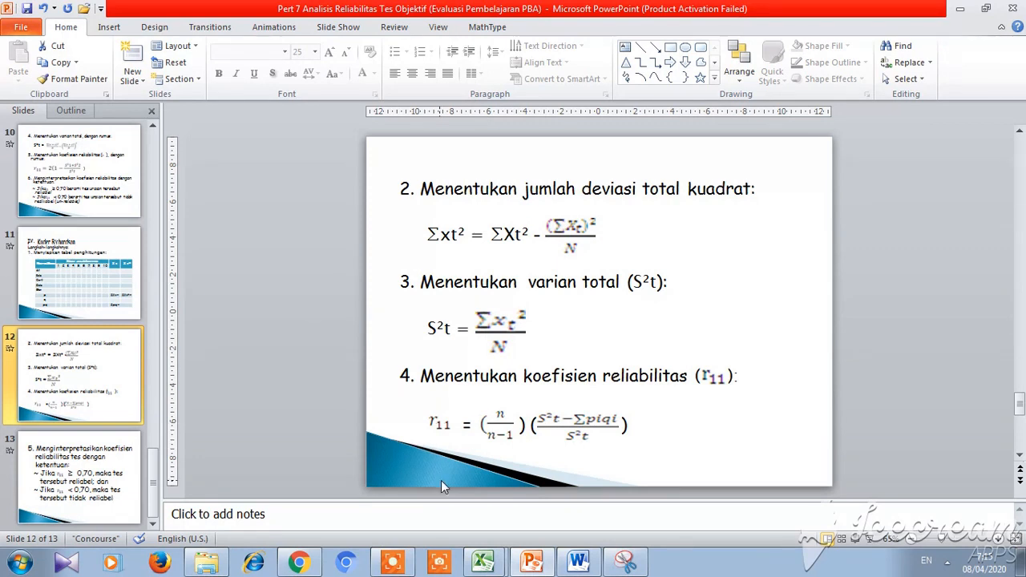
{"action": "key", "text": "Page_Down"}
{"action": "key", "text": "Page_Up"}
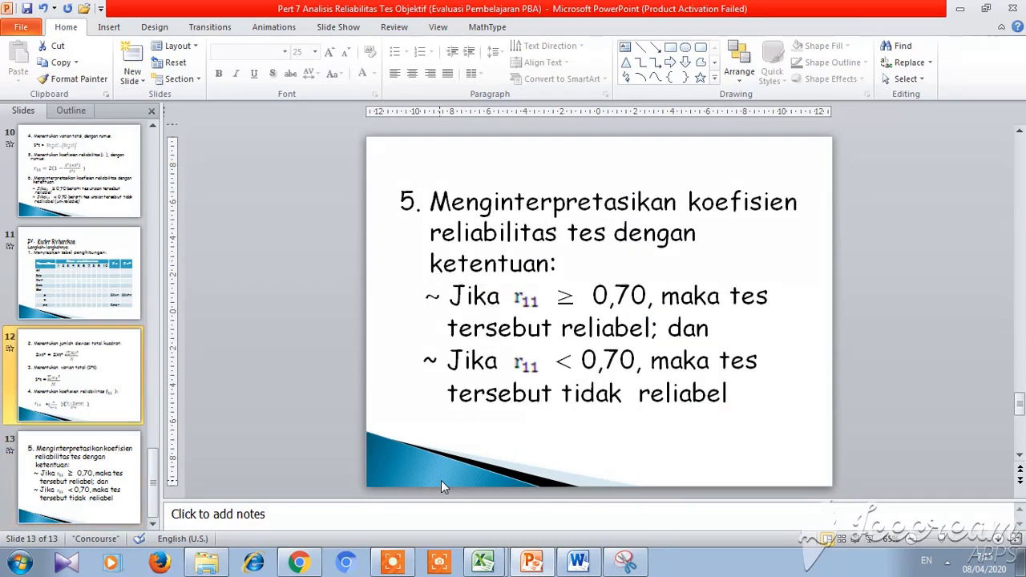
{"action": "key", "text": "Page_Up"}
{"action": "key", "text": "alt+Tab"}
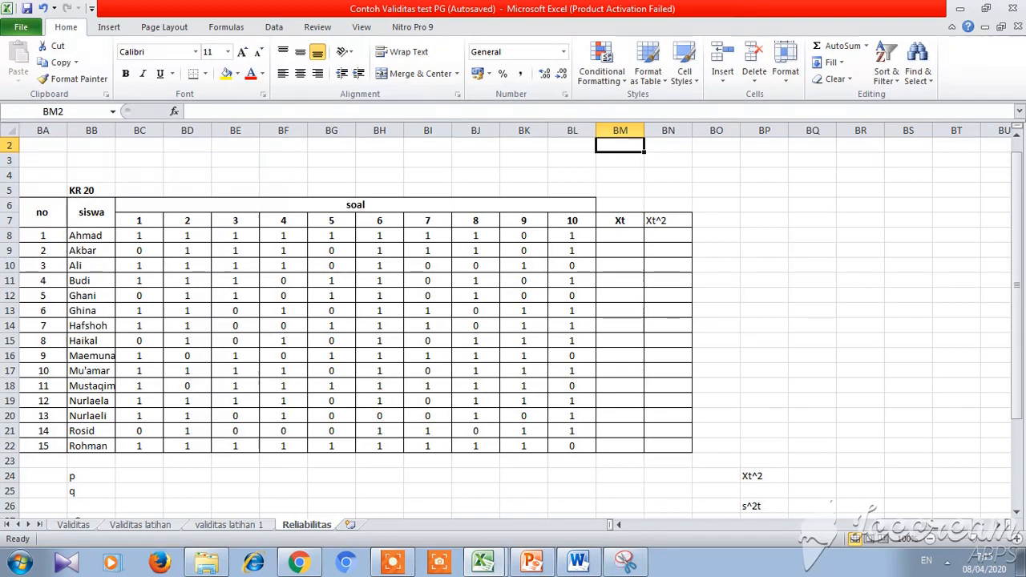
Step: Total each student's answers in the Xt column with =SUM(BC8:BL8) in BM8, filled down to BM22
{"action": "left_click", "coordinate": [641, 237]}
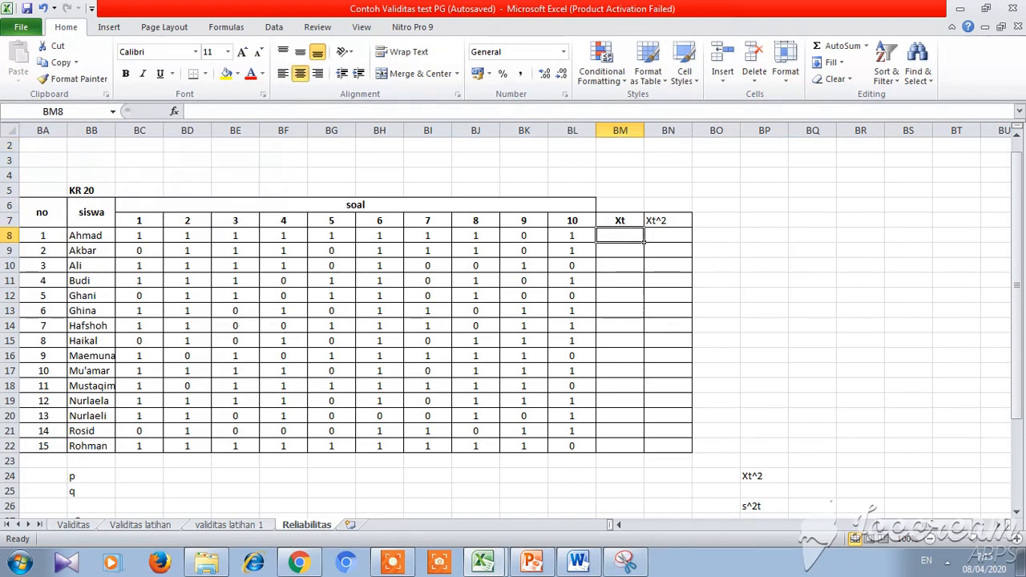
{"action": "type", "text": "=sum("}
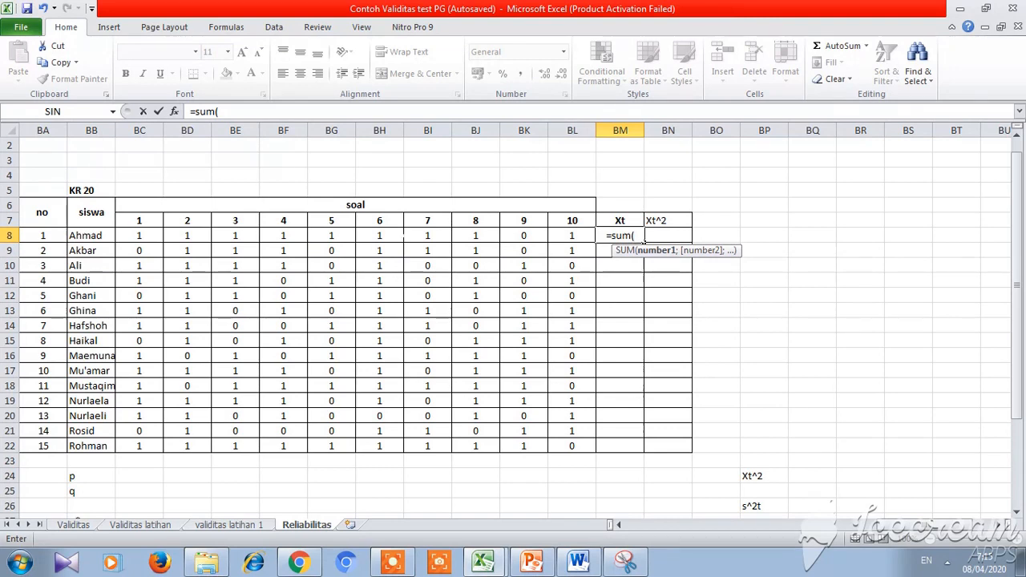
{"action": "left_click_drag", "start_coordinate": [139, 236], "coordinate": [573, 239]}
{"action": "type", "text": ")"}
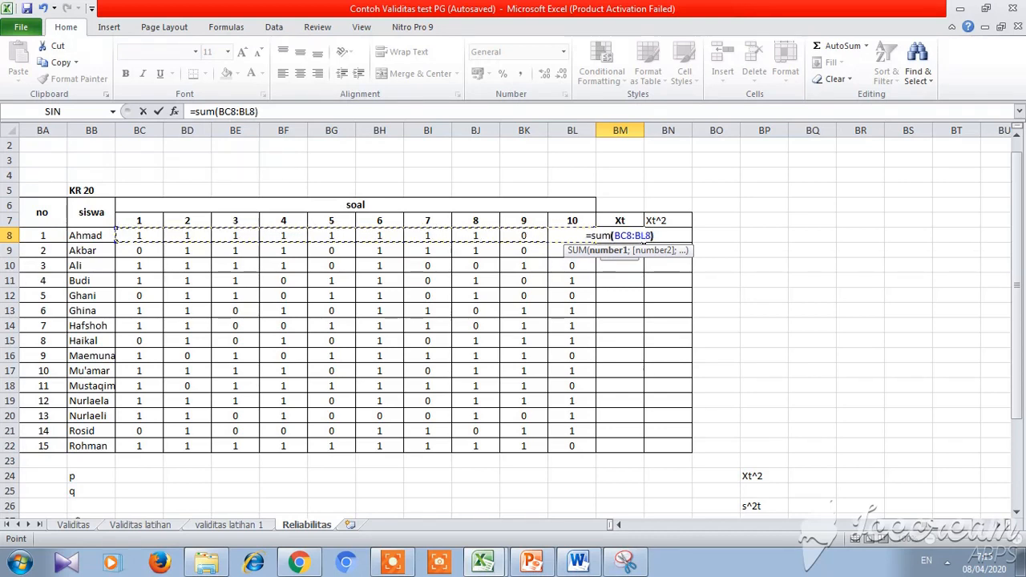
{"action": "key", "text": "Return"}
{"action": "left_click", "coordinate": [620, 236]}
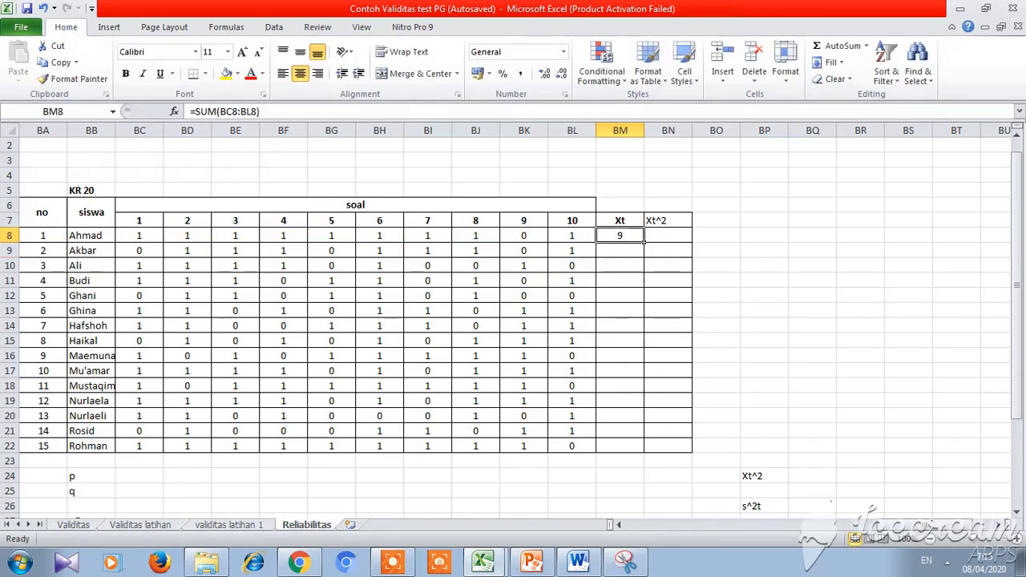
{"action": "left_click_drag", "start_coordinate": [644, 240], "coordinate": [644, 451]}
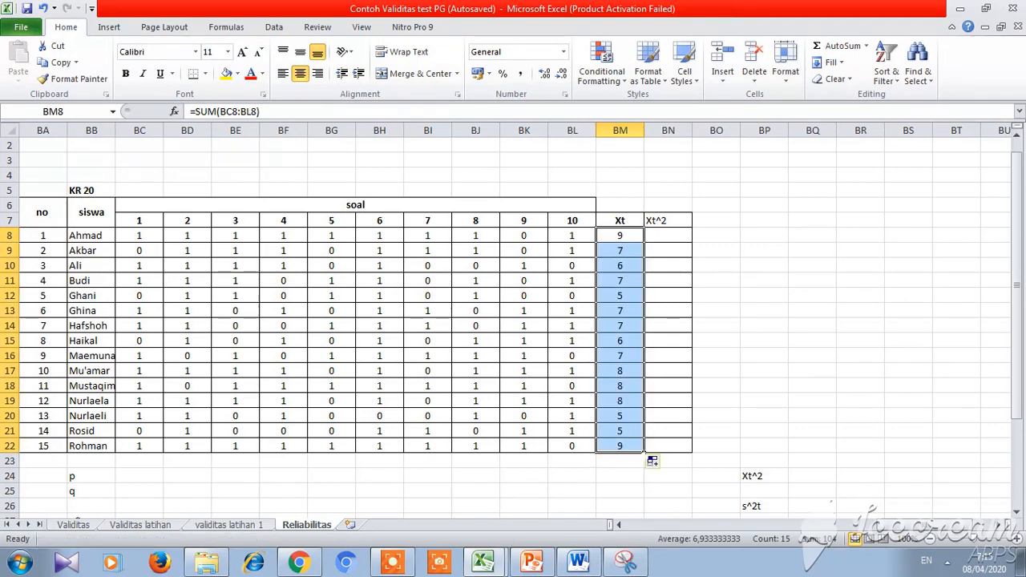
Step: Square each student's Xt in the Xt^2 column with =BM8^2 in BN8, filled down to BN22
{"action": "left_click", "coordinate": [672, 236]}
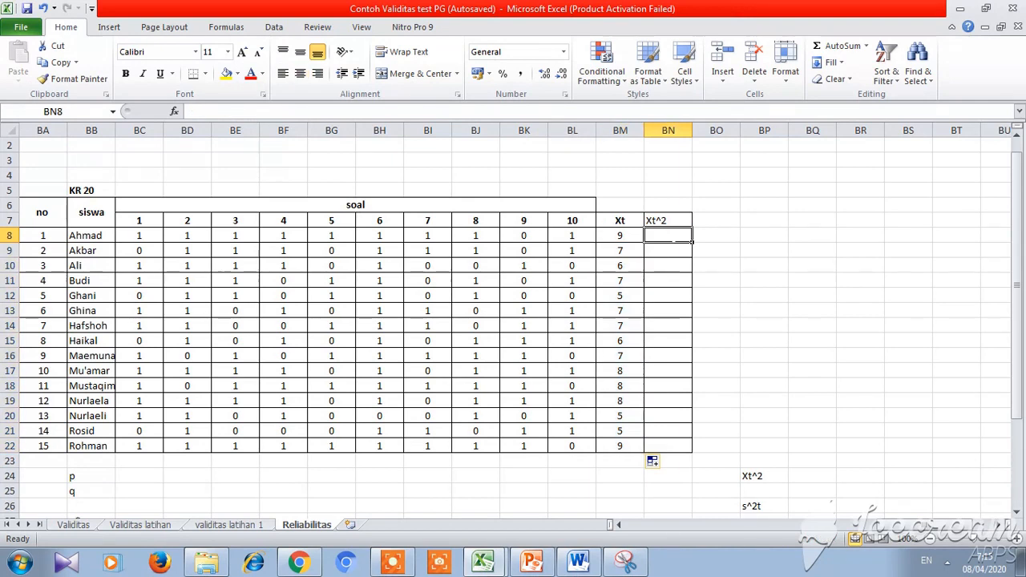
{"action": "type", "text": "="}
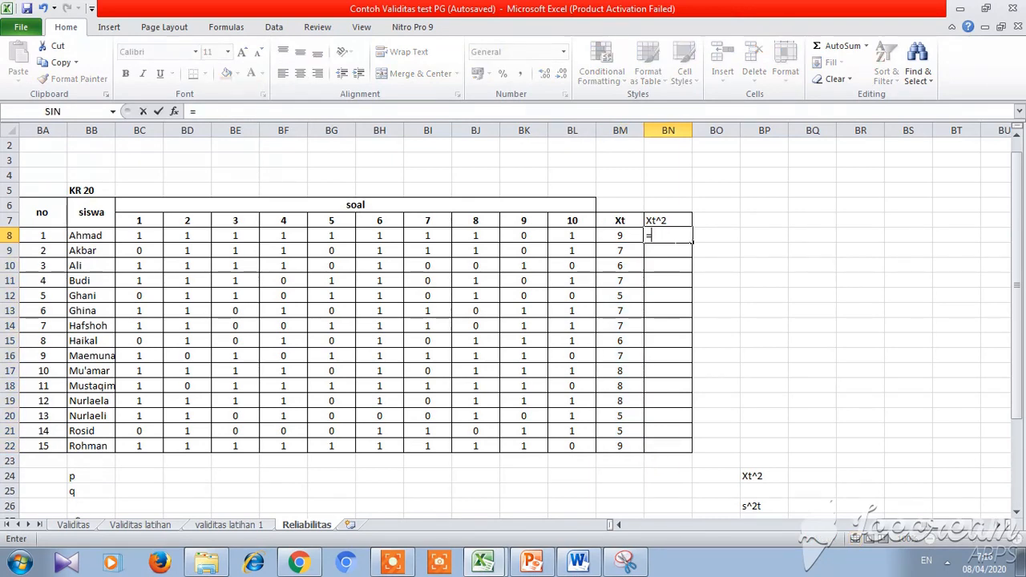
{"action": "key", "text": "Left"}
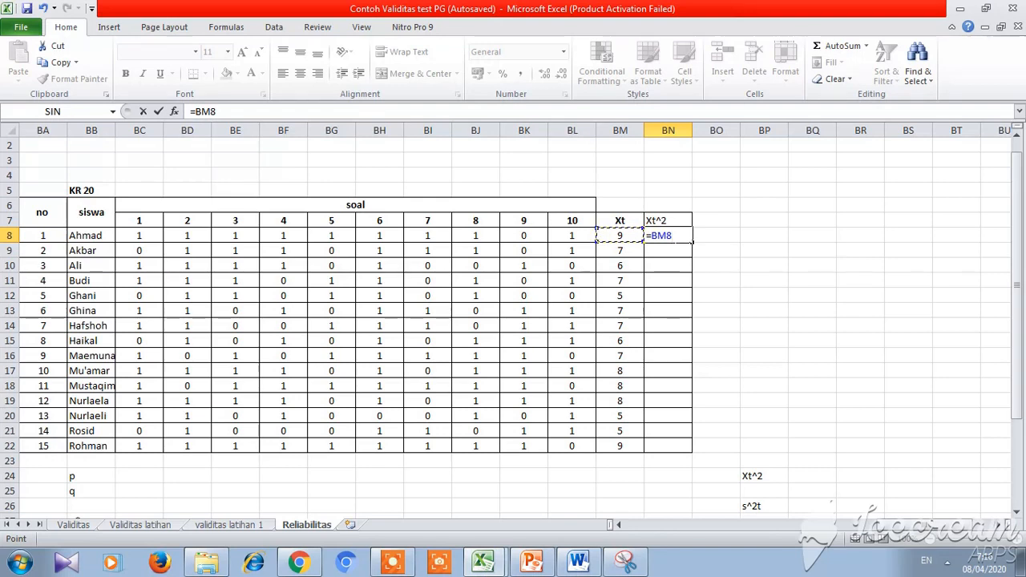
{"action": "type", "text": "^2"}
{"action": "key", "text": "Return"}
{"action": "key", "text": "Up"}
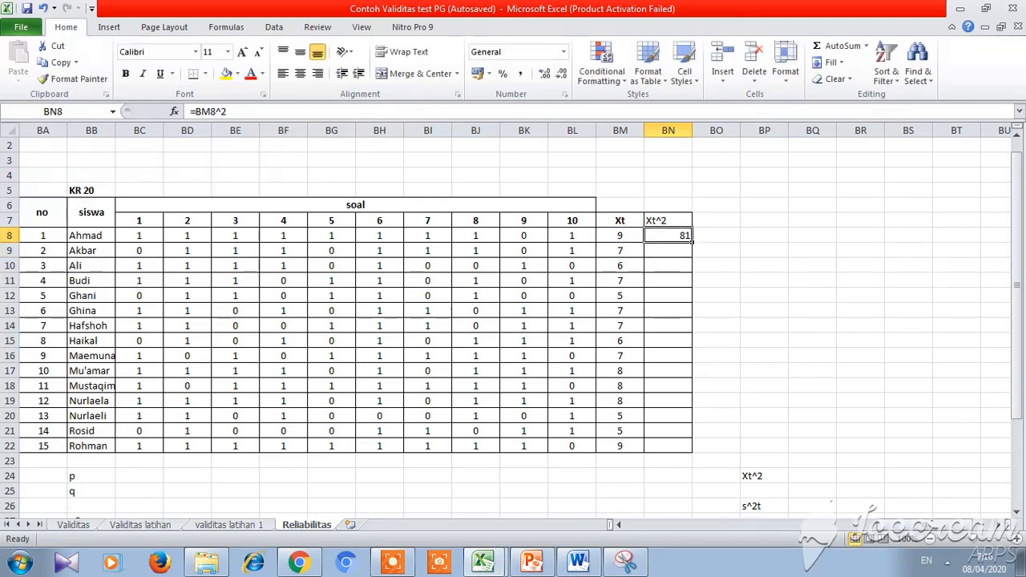
{"action": "left_click_drag", "start_coordinate": [692, 242], "coordinate": [683, 451]}
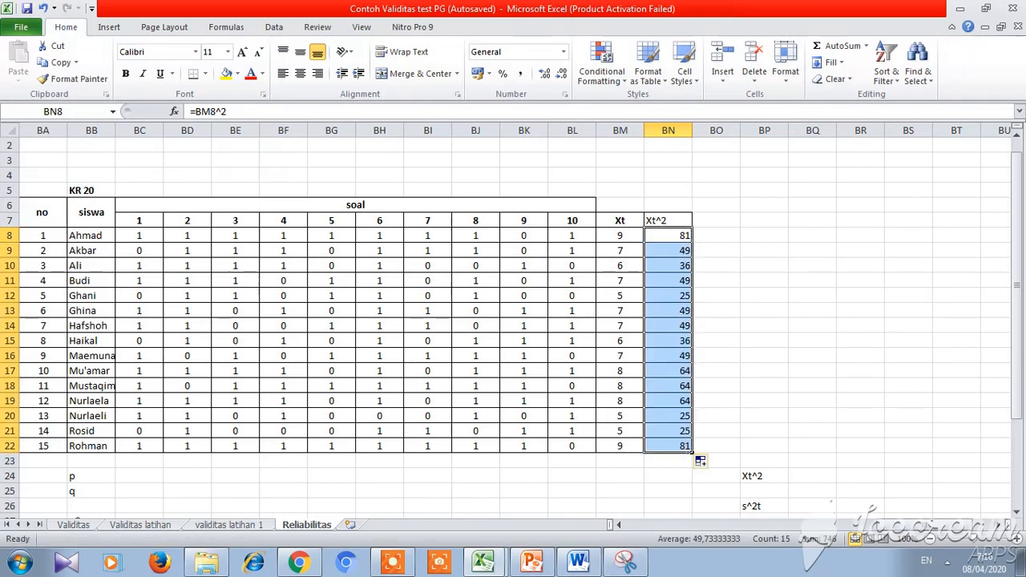
Step: Total the question 1 answers in BC23, below the table, with =SUM(BC8:BC22)
{"action": "left_click", "coordinate": [140, 461]}
{"action": "type", "text": "="}
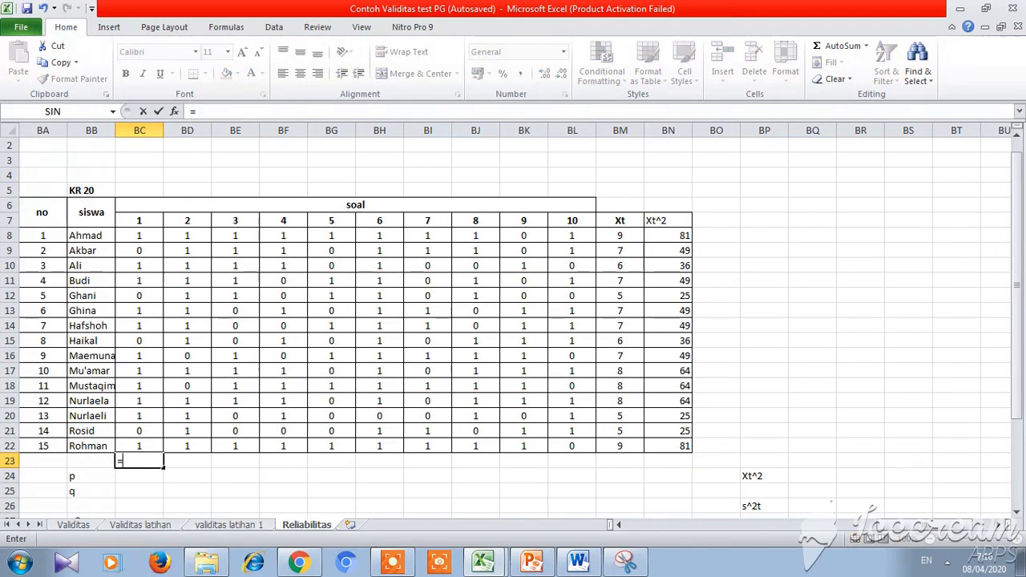
{"action": "type", "text": "sum"}
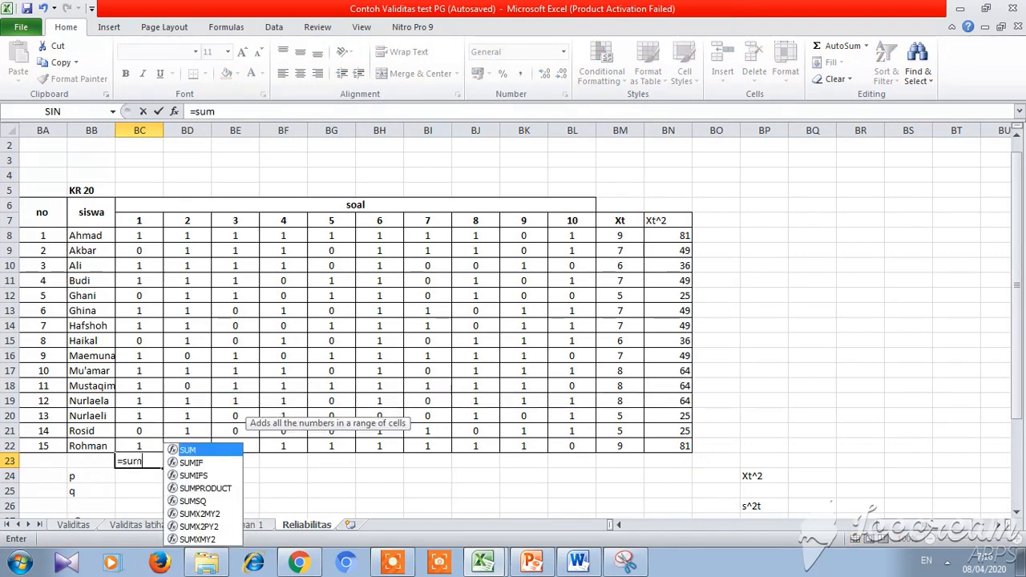
{"action": "type", "text": "("}
{"action": "key", "text": "Up"}
{"action": "key", "text": "Up"}
{"action": "key", "text": "Up"}
{"action": "key", "text": "Up"}
{"action": "key", "text": "Up"}
{"action": "key", "text": "Up"}
{"action": "key", "text": "Up"}
{"action": "key", "text": "Up"}
{"action": "key", "text": "Up"}
{"action": "key", "text": "Up"}
{"action": "key", "text": "Up"}
{"action": "key", "text": "Up"}
{"action": "key", "text": "Up"}
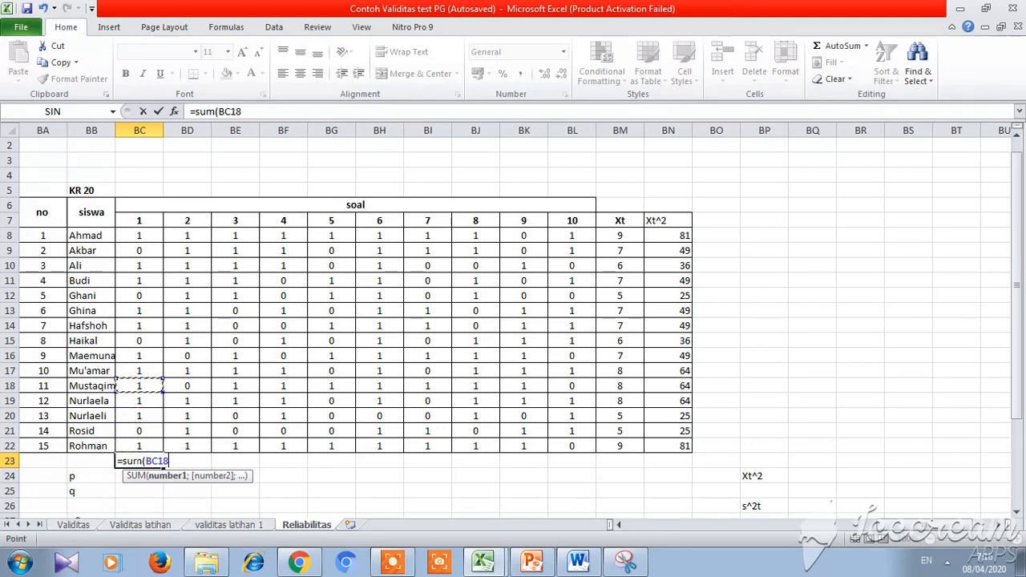
{"action": "left_click_drag", "start_coordinate": [140, 235], "coordinate": [140, 447]}
{"action": "key", "text": "Return"}
Step: Extend the column total from BC23 across row 23 to BN23, covering all questions, Xt and Xt^2
{"action": "left_click", "coordinate": [157, 462]}
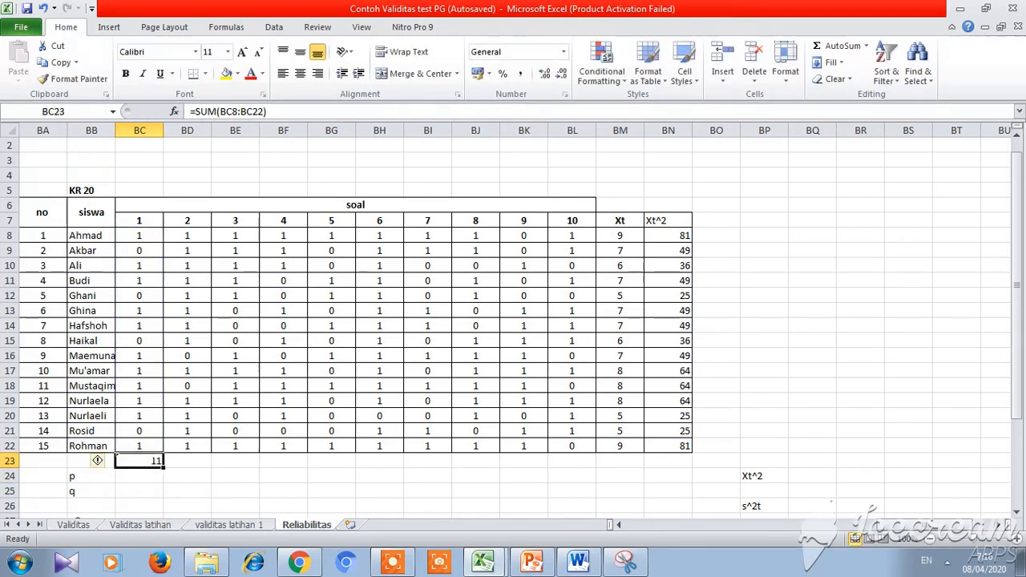
{"action": "left_click_drag", "start_coordinate": [164, 465], "coordinate": [449, 465]}
{"action": "left_click_drag", "start_coordinate": [545, 461], "coordinate": [690, 461]}
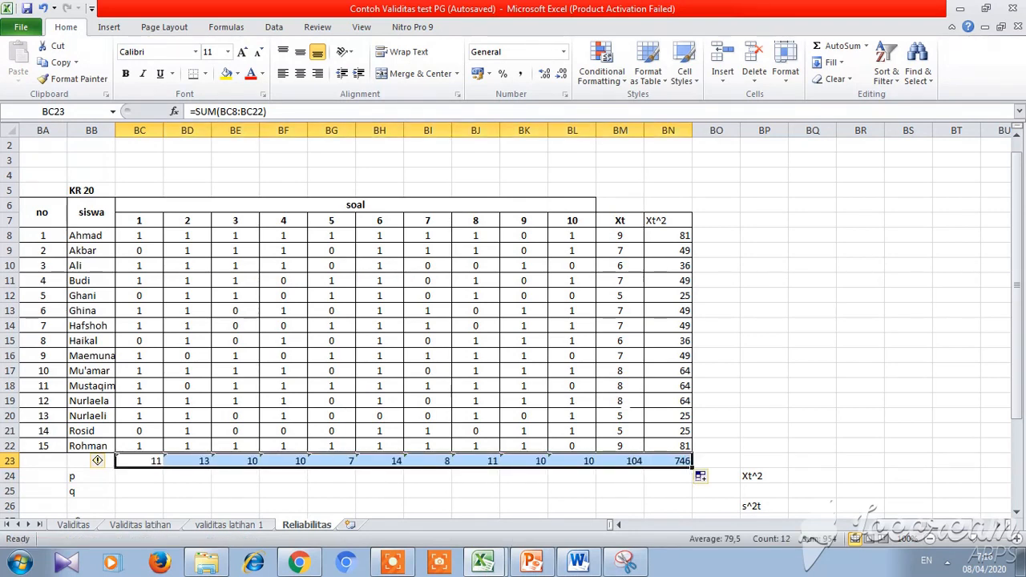
{"action": "left_click", "coordinate": [616, 461]}
{"action": "left_click", "coordinate": [668, 461]}
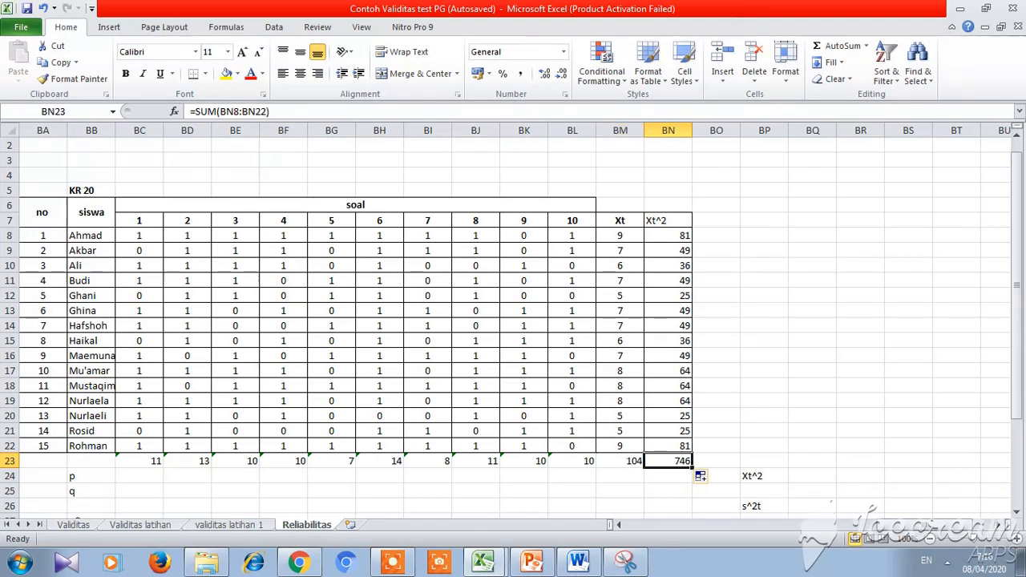
Step: Calculate p for every question in row 24 with =BC23/15 in BC24, copied across to BL24
{"action": "left_click", "coordinate": [139, 476]}
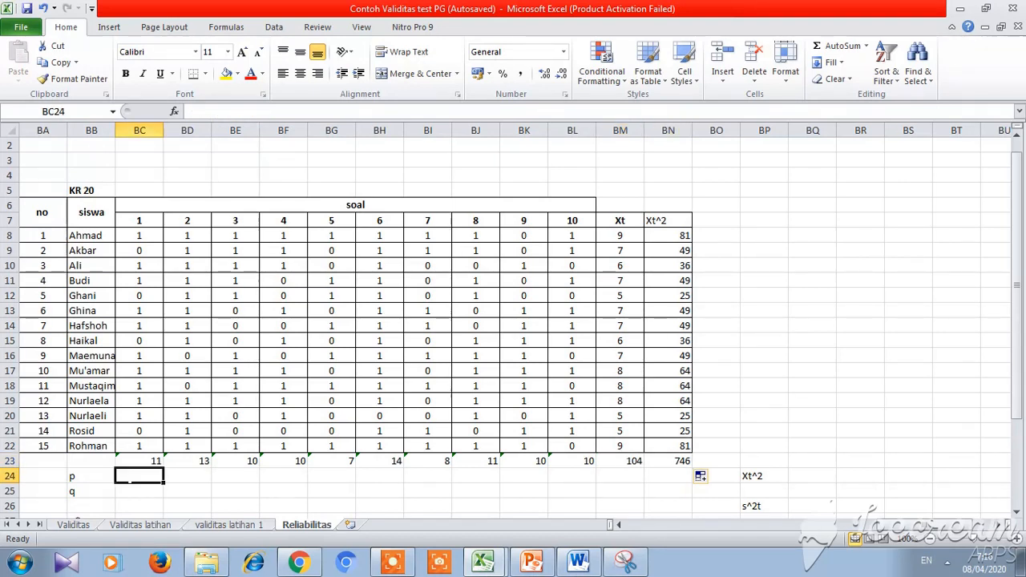
{"action": "key", "text": "Down"}
{"action": "key", "text": "Down"}
{"action": "key", "text": "Down"}
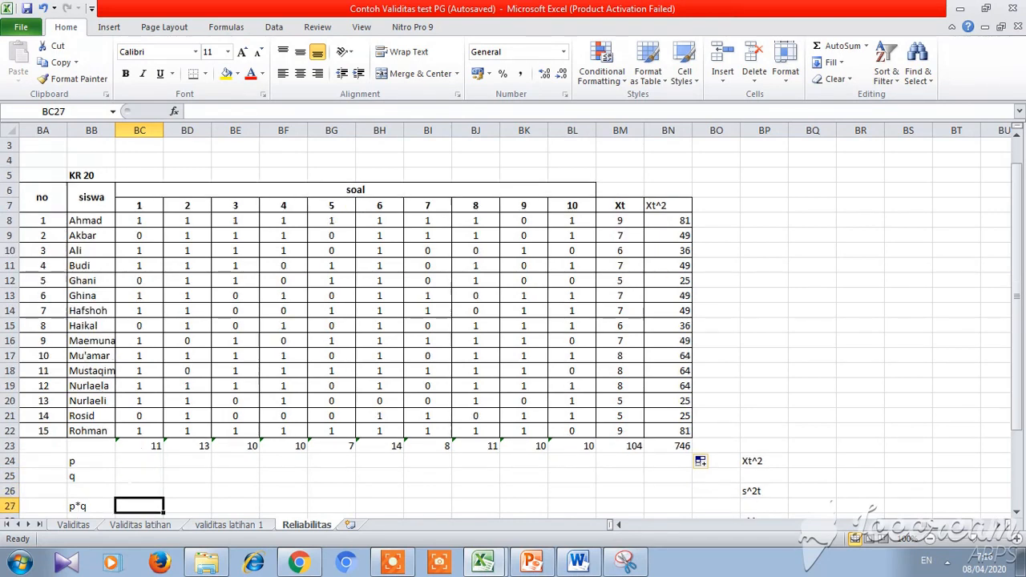
{"action": "key", "text": "Up"}
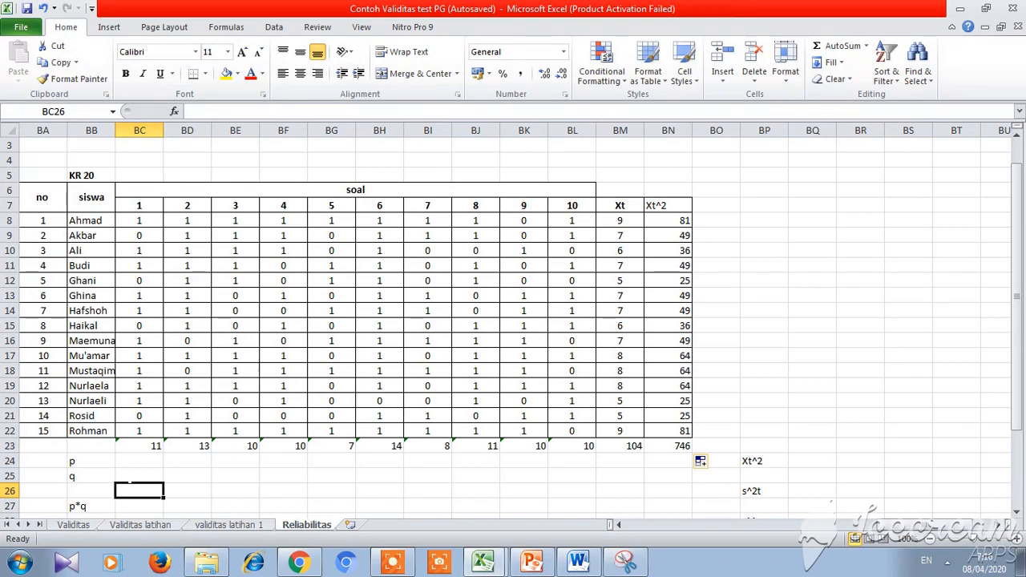
{"action": "key", "text": "Up"}
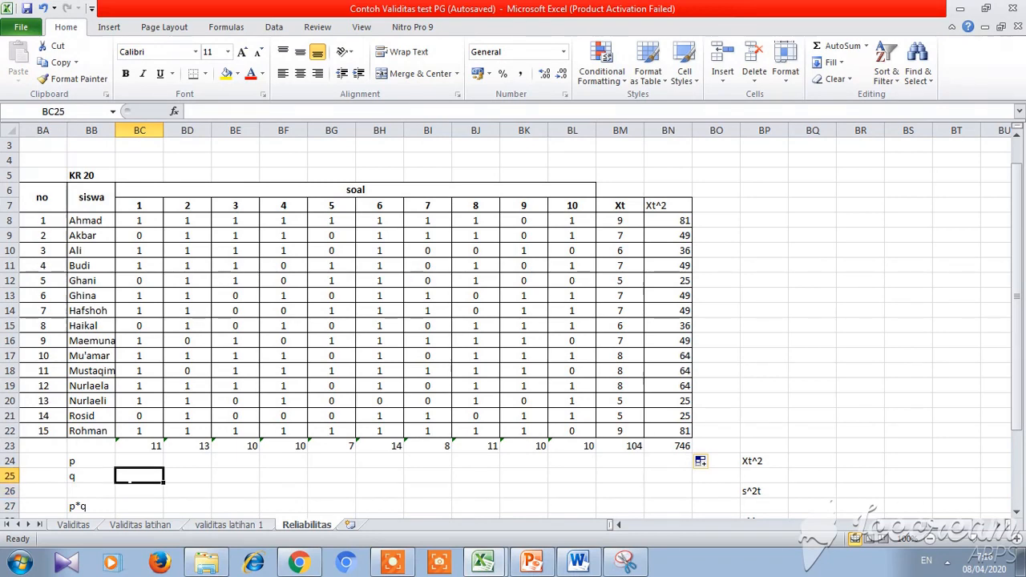
{"action": "key", "text": "Up"}
{"action": "type", "text": "="}
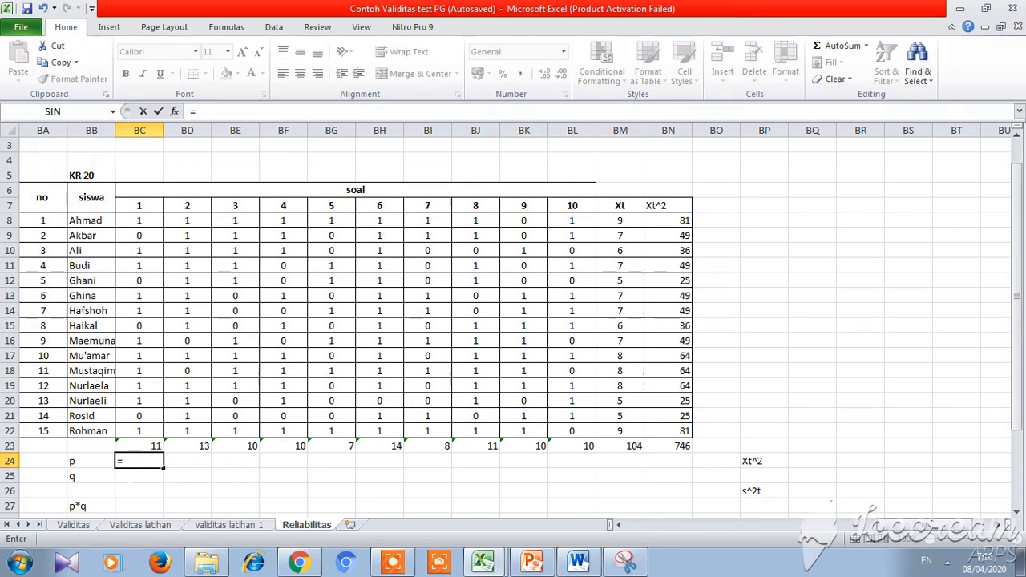
{"action": "key", "text": "Up"}
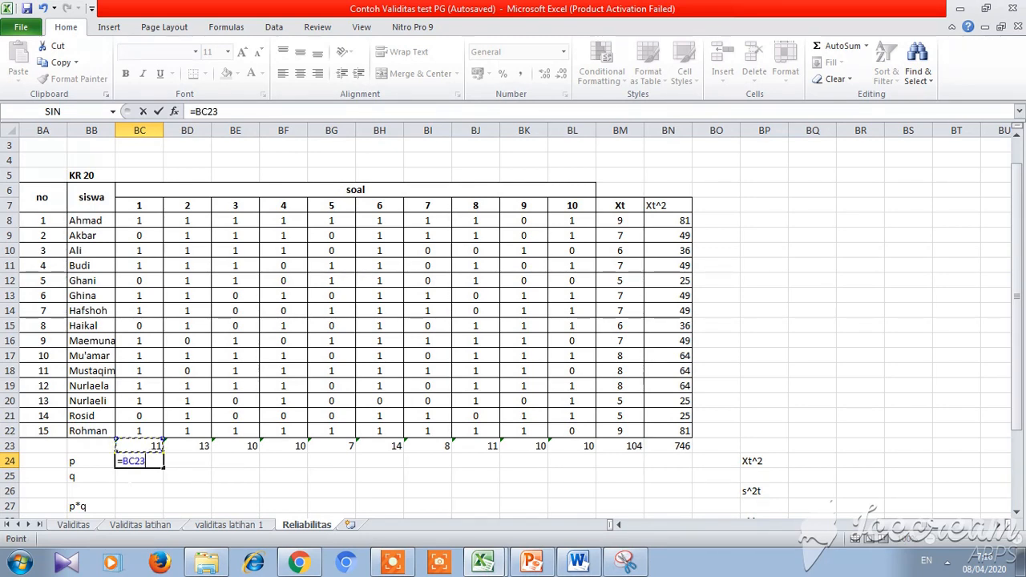
{"action": "type", "text": "/15"}
{"action": "key", "text": "Return"}
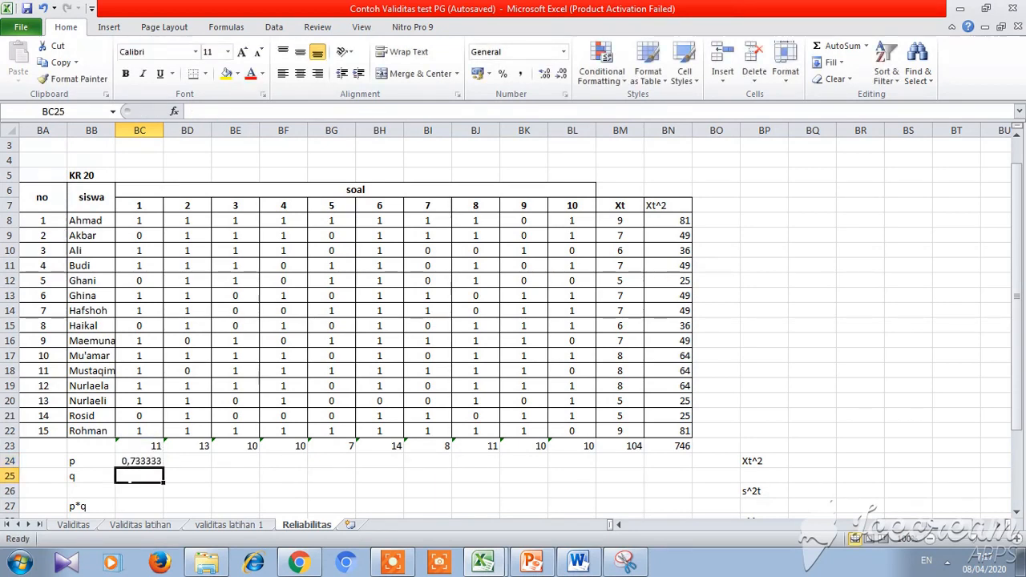
{"action": "left_click", "coordinate": [156, 461]}
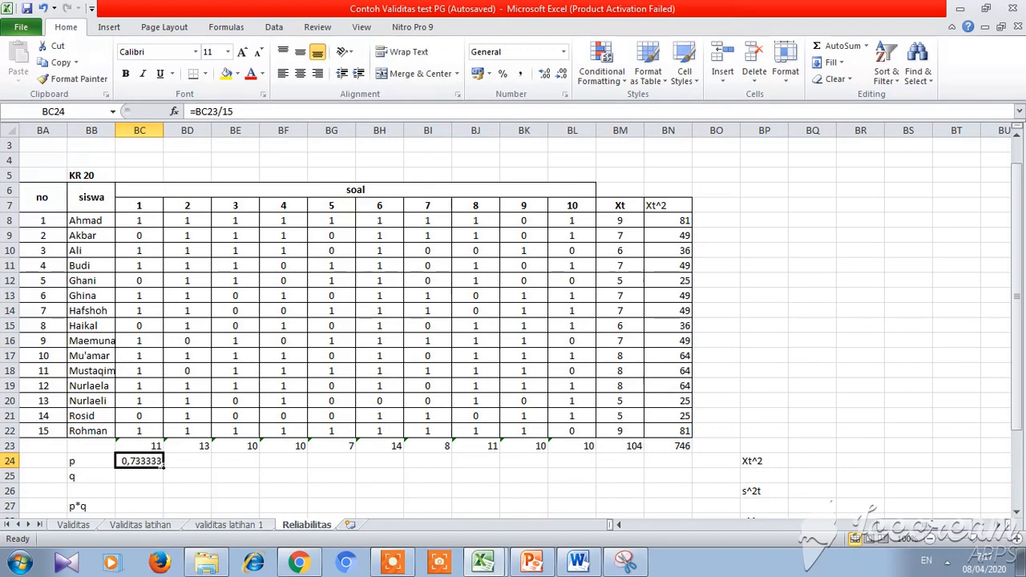
{"action": "left_click_drag", "start_coordinate": [163, 465], "coordinate": [579, 463]}
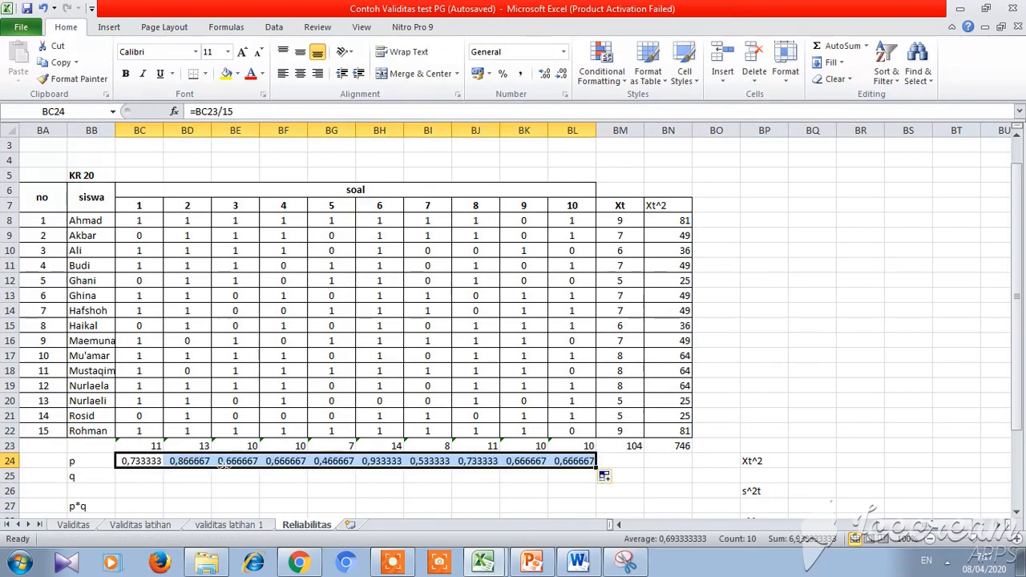
Step: Calculate q for every question in row 25 with =1-BC24 in BC25, copied across to BL25
{"action": "left_click", "coordinate": [135, 478]}
{"action": "type", "text": "="}
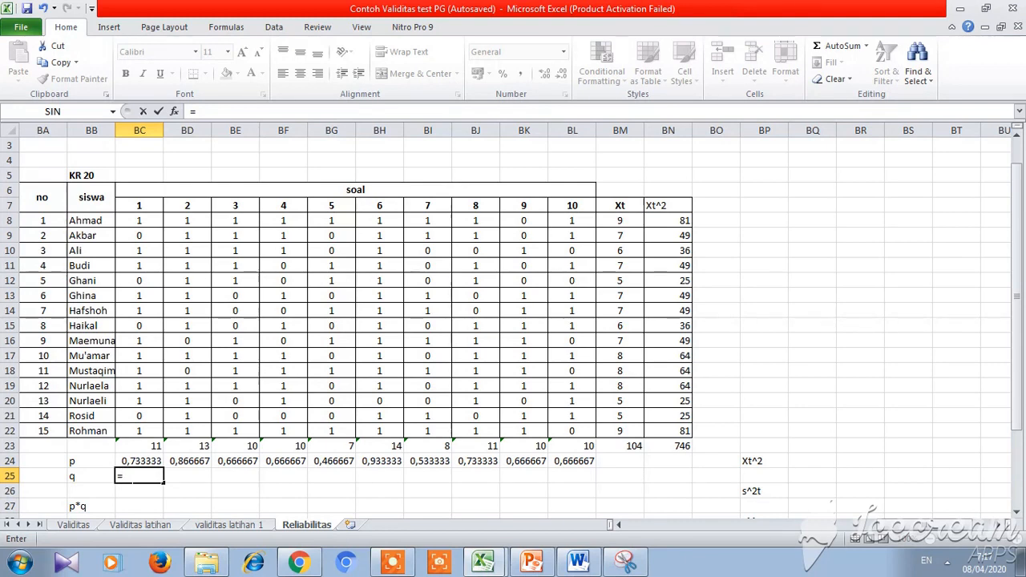
{"action": "type", "text": "1-"}
{"action": "left_click", "coordinate": [133, 462]}
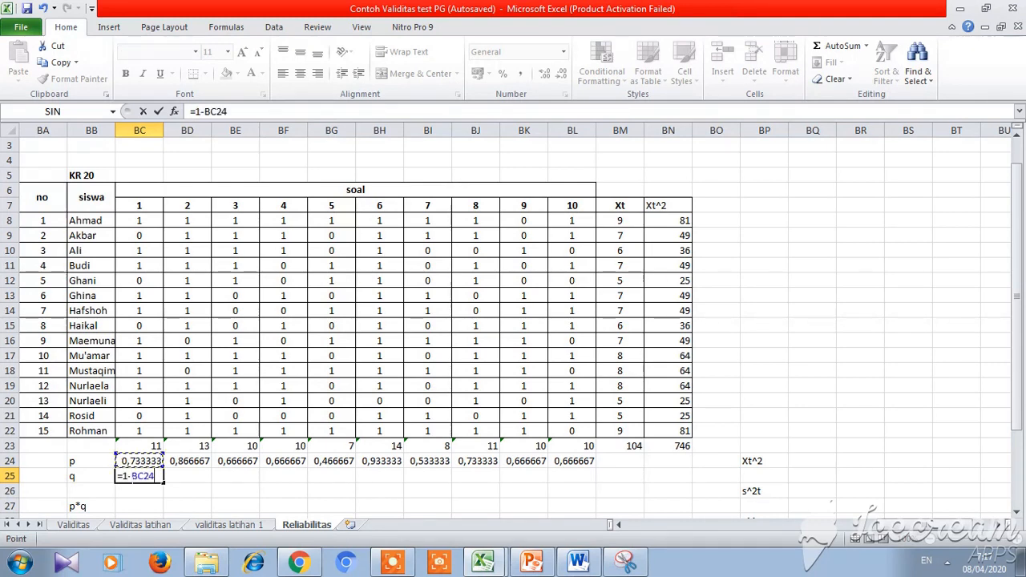
{"action": "key", "text": "Return"}
{"action": "left_click", "coordinate": [130, 480]}
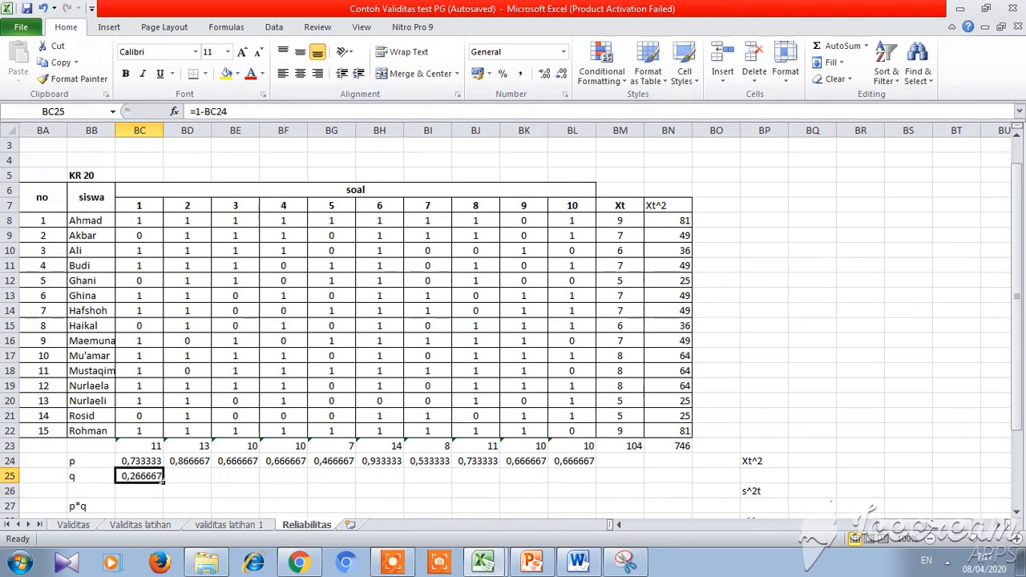
{"action": "left_click_drag", "start_coordinate": [164, 484], "coordinate": [596, 480]}
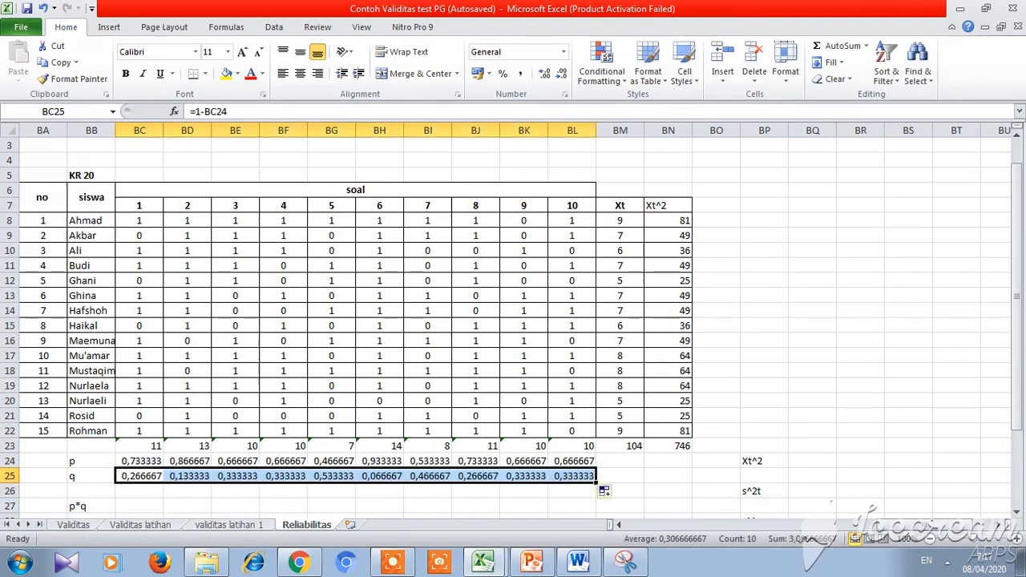
Step: Calculate p*q for every question in row 27 with =BC24*BC25 in BC27, copied across to BL27
{"action": "left_click", "coordinate": [139, 506]}
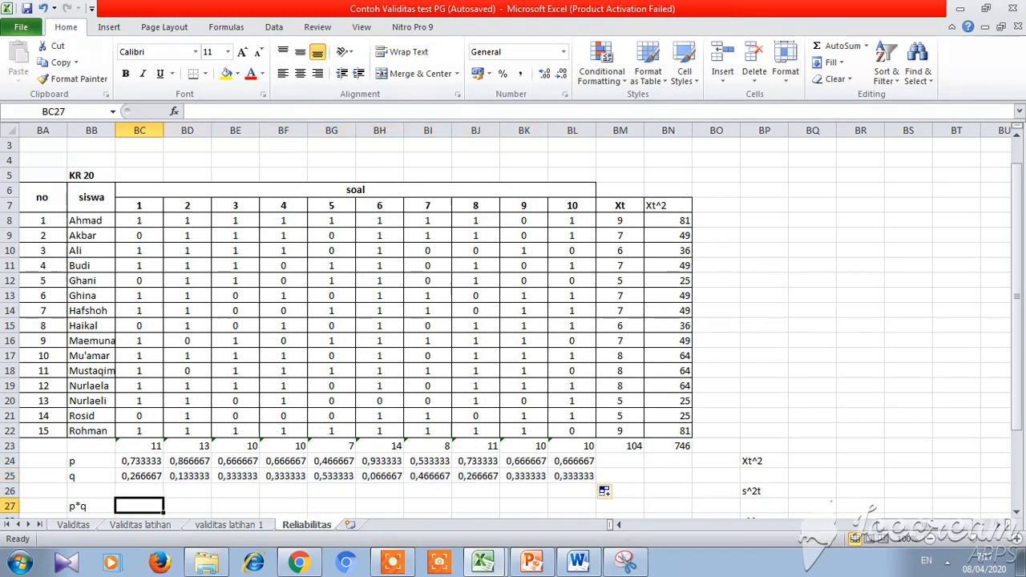
{"action": "type", "text": "="}
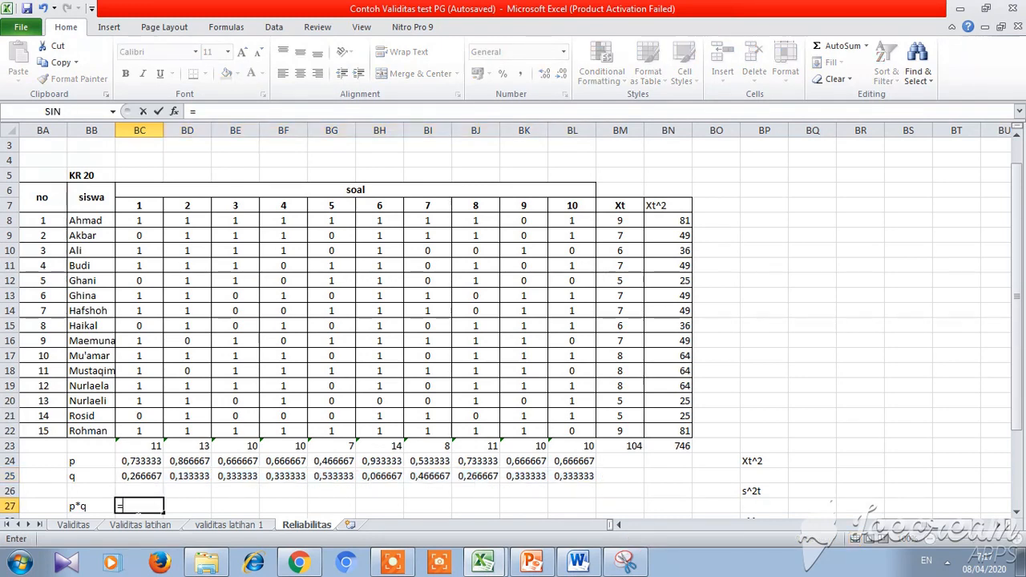
{"action": "key", "text": "Up"}
{"action": "key", "text": "Up"}
{"action": "key", "text": "Up"}
{"action": "type", "text": "*"}
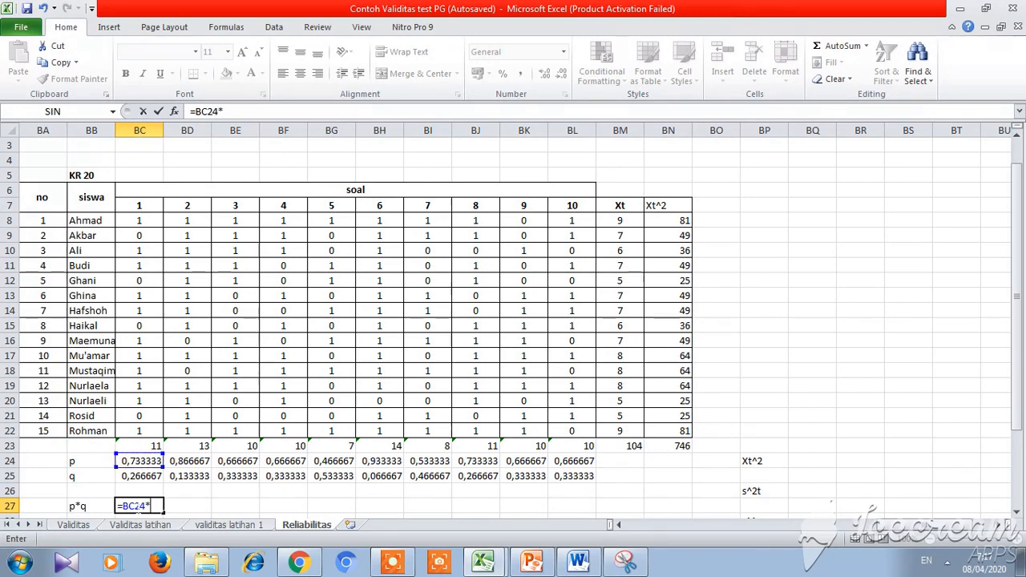
{"action": "key", "text": "Up"}
{"action": "key", "text": "Up"}
{"action": "key", "text": "Return"}
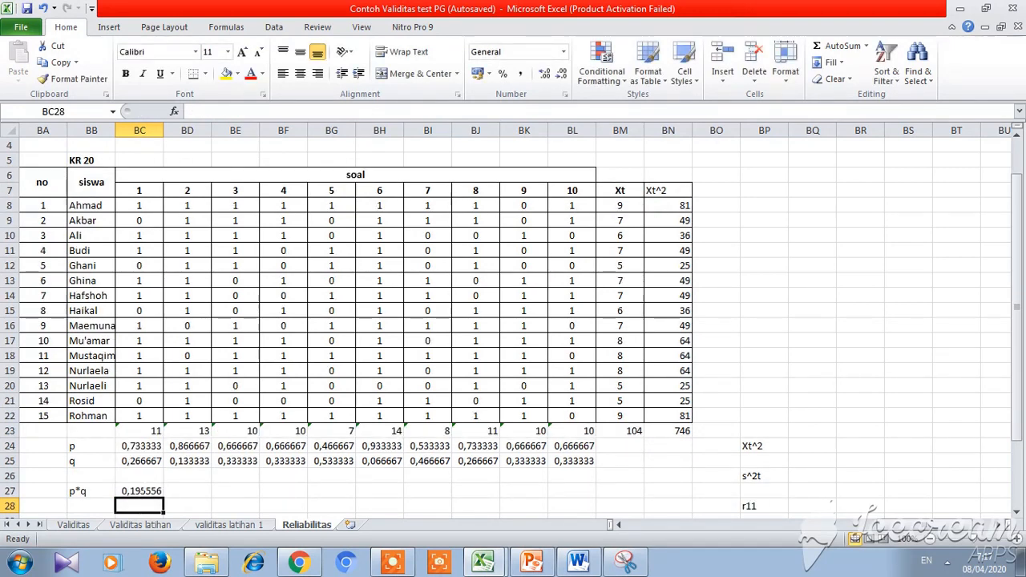
{"action": "left_click", "coordinate": [145, 490]}
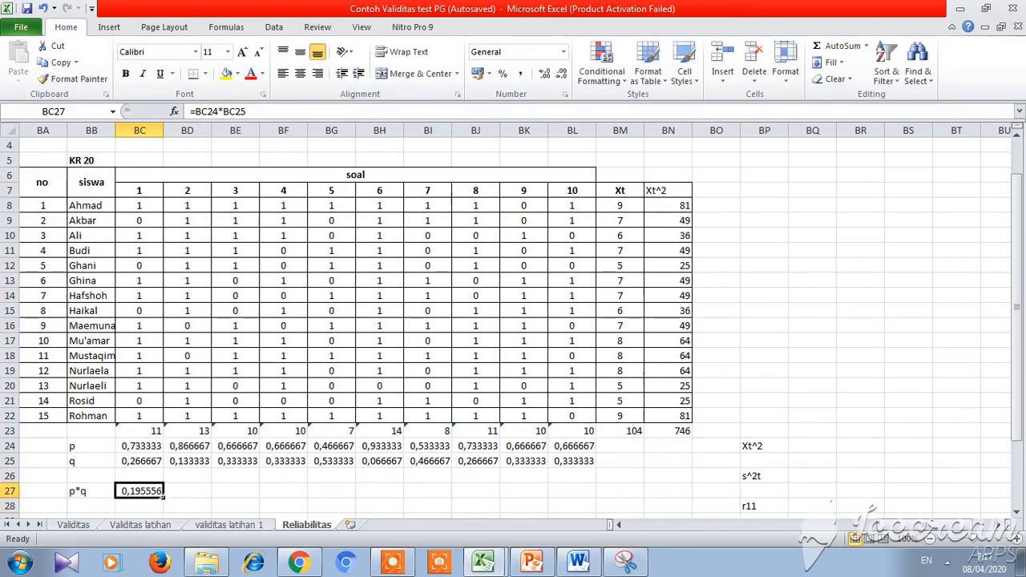
{"action": "left_click_drag", "start_coordinate": [164, 493], "coordinate": [592, 492]}
{"action": "left_click", "coordinate": [621, 491]}
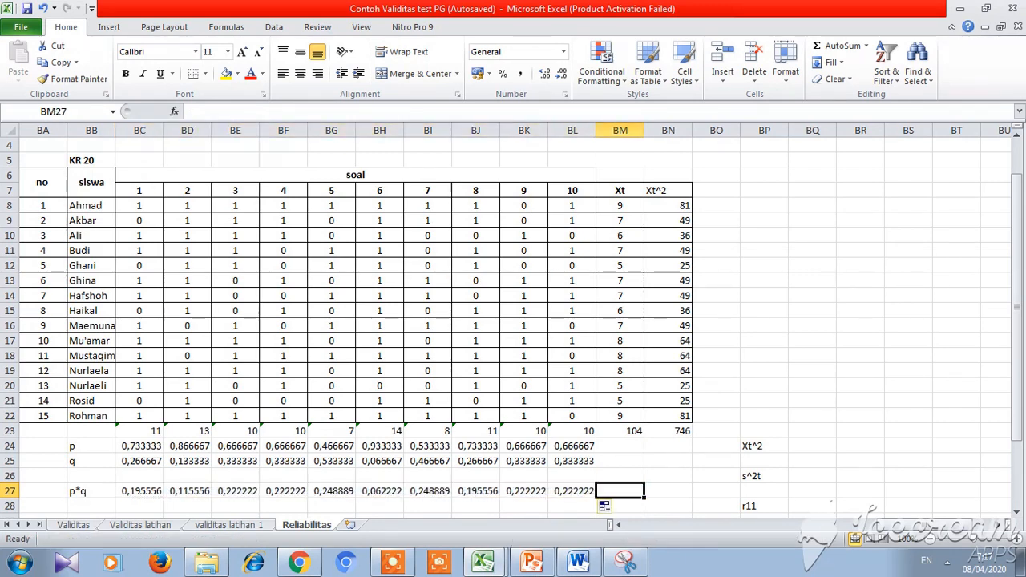
Step: Total the p*q values of all ten questions in BM27 with =SUM(BC27:BL27)
{"action": "type", "text": "=sum("}
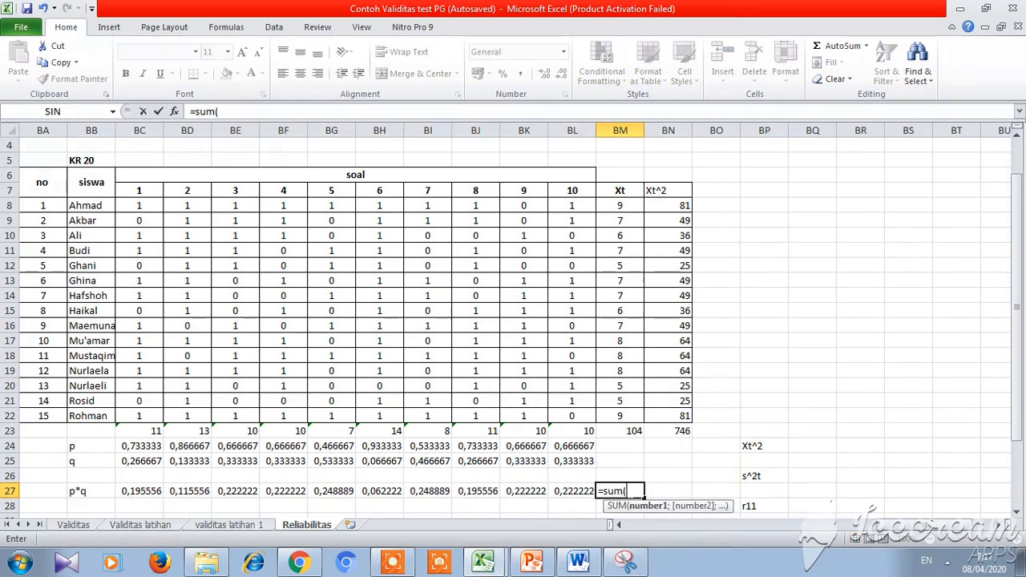
{"action": "left_click_drag", "start_coordinate": [133, 490], "coordinate": [566, 491]}
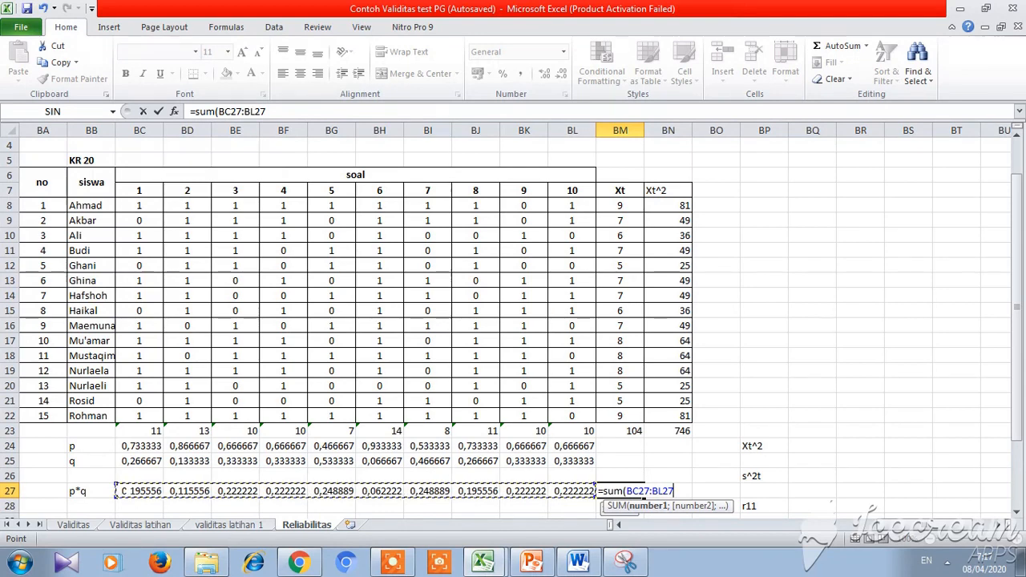
{"action": "type", "text": ")"}
{"action": "key", "text": "Return"}
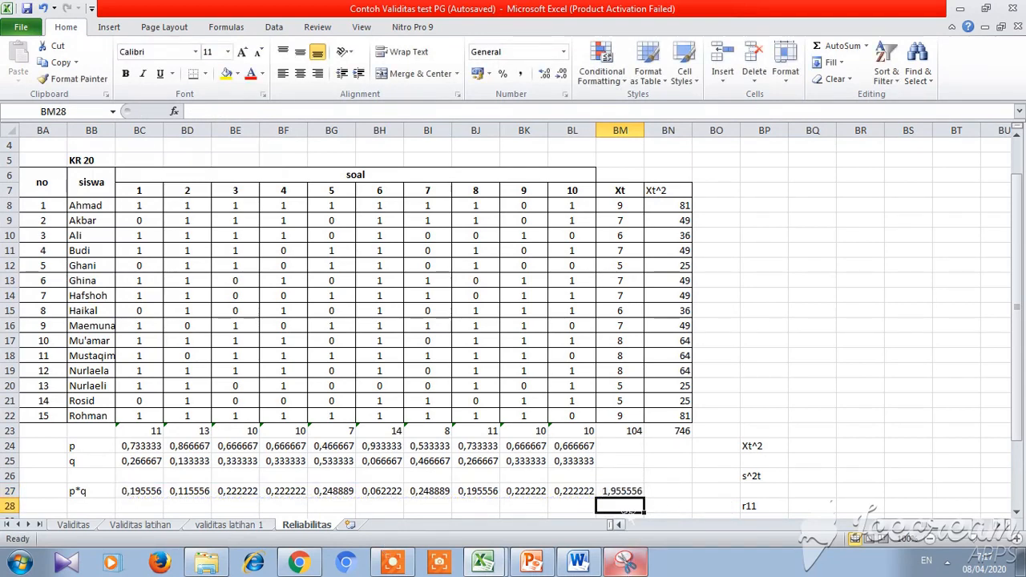
{"action": "left_click", "coordinate": [626, 492]}
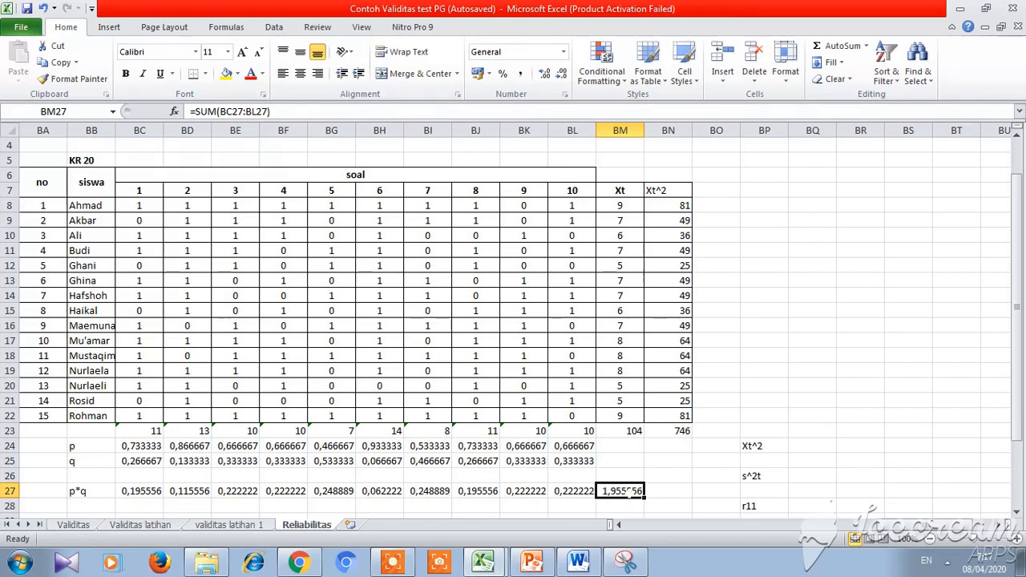
Step: Bring the Xt^2 column total into BQ24, beside the Xt^2 label, with =BN23
{"action": "key", "text": "Right"}
{"action": "key", "text": "Right"}
{"action": "key", "text": "Right"}
{"action": "key", "text": "Right"}
{"action": "key", "text": "Right"}
{"action": "key", "text": "Right"}
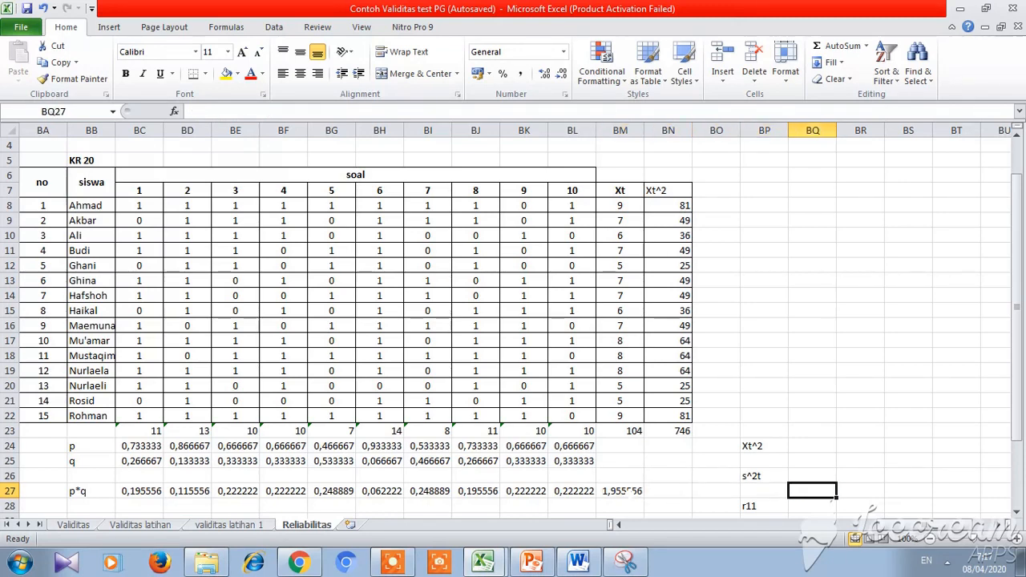
{"action": "key", "text": "Up"}
{"action": "key", "text": "Up"}
{"action": "key", "text": "Up"}
{"action": "key", "text": "Left"}
{"action": "key", "text": "Left"}
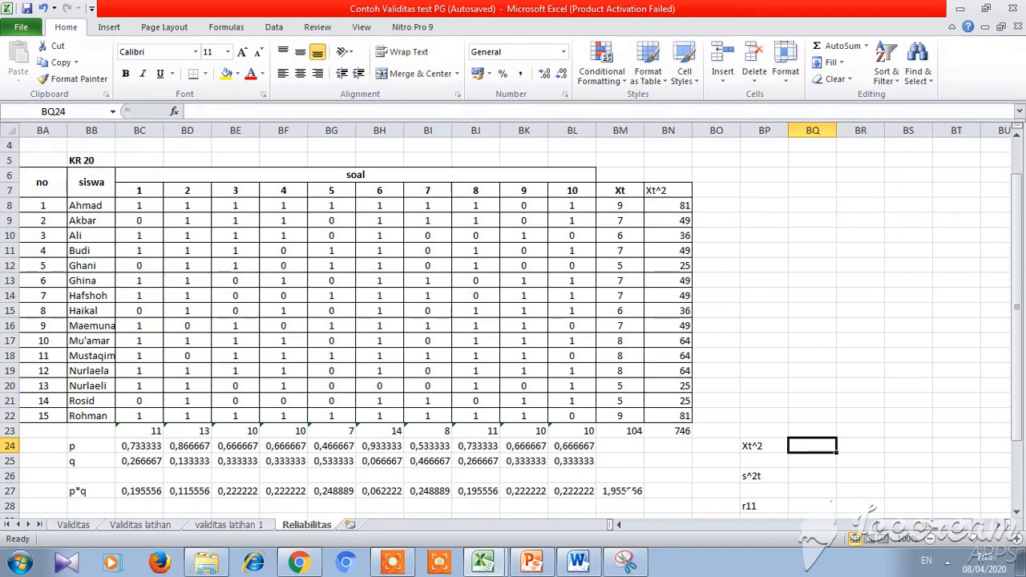
{"action": "type", "text": "="}
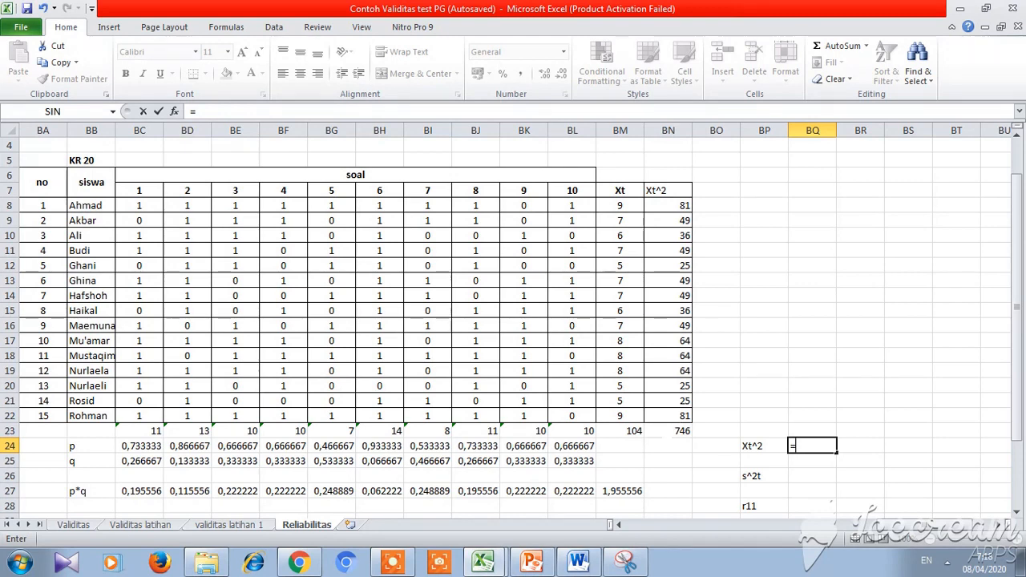
{"action": "left_click", "coordinate": [669, 431]}
{"action": "key", "text": "Return"}
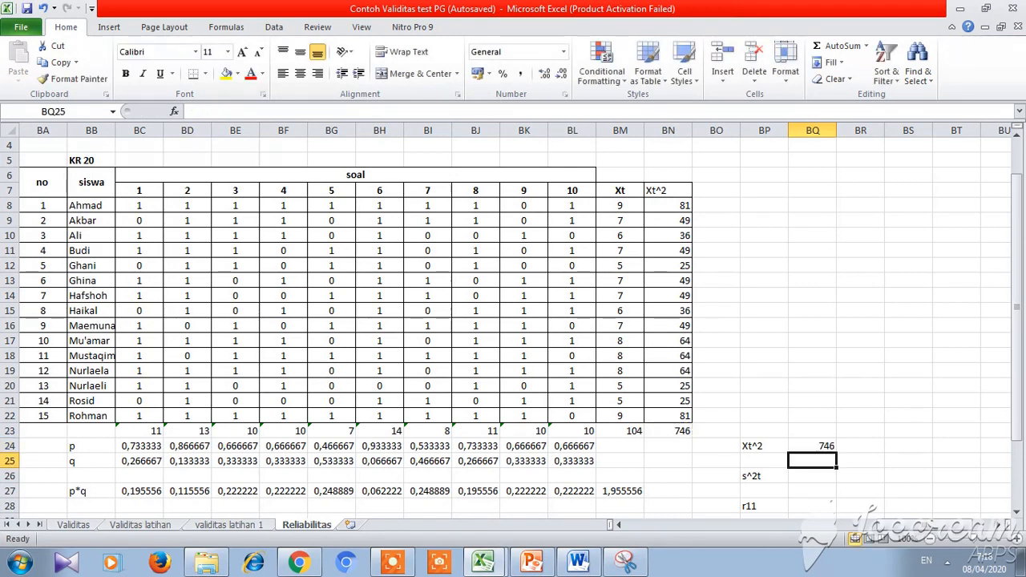
Step: Consult the total squared deviation formula on PowerPoint slide 12, and square the Xt total in BR24 of the Excel sheet with =BM23^2
{"action": "key", "text": "Right"}
{"action": "key", "text": "Right"}
{"action": "key", "text": "Up"}
{"action": "key", "text": "Left"}
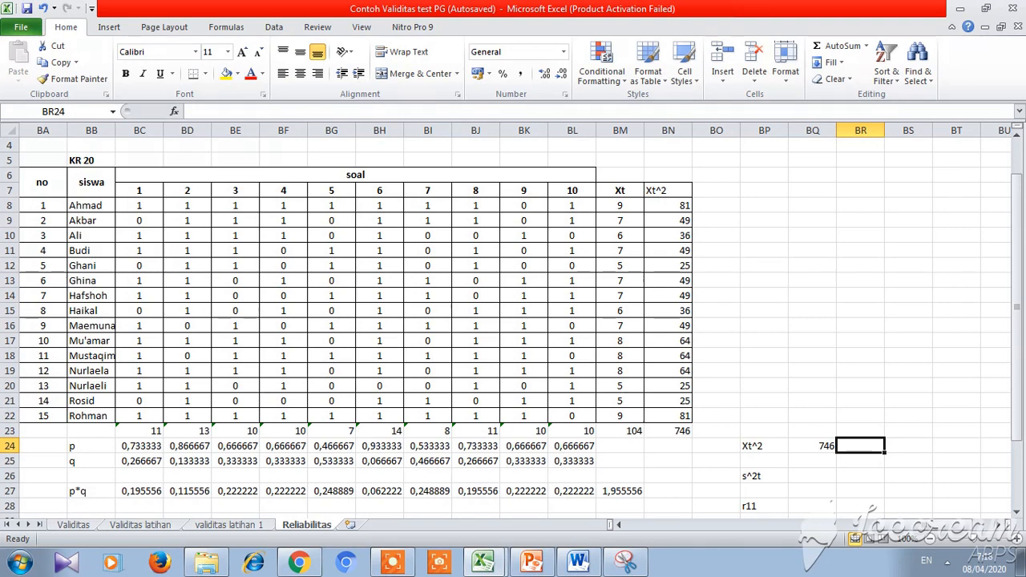
{"action": "key", "text": "alt+Tab"}
{"action": "key", "text": "Page_Down"}
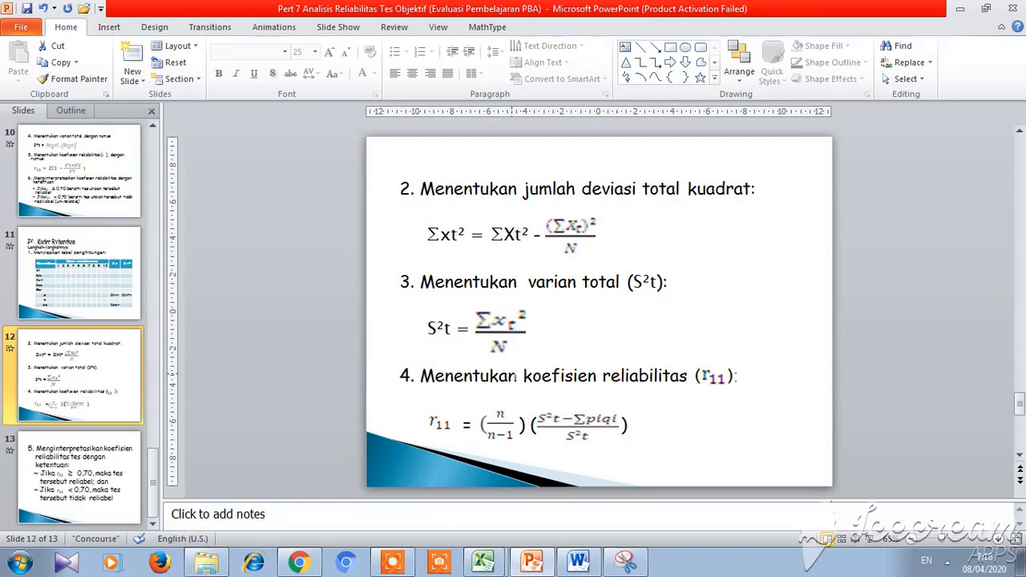
{"action": "key", "text": "alt+Tab"}
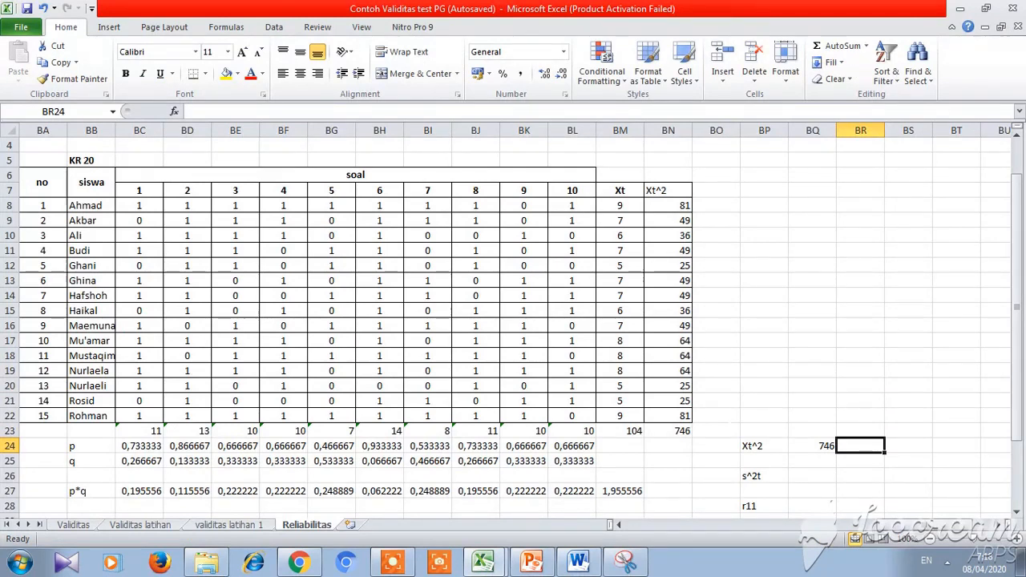
{"action": "type", "text": "="}
{"action": "left_click", "coordinate": [633, 431]}
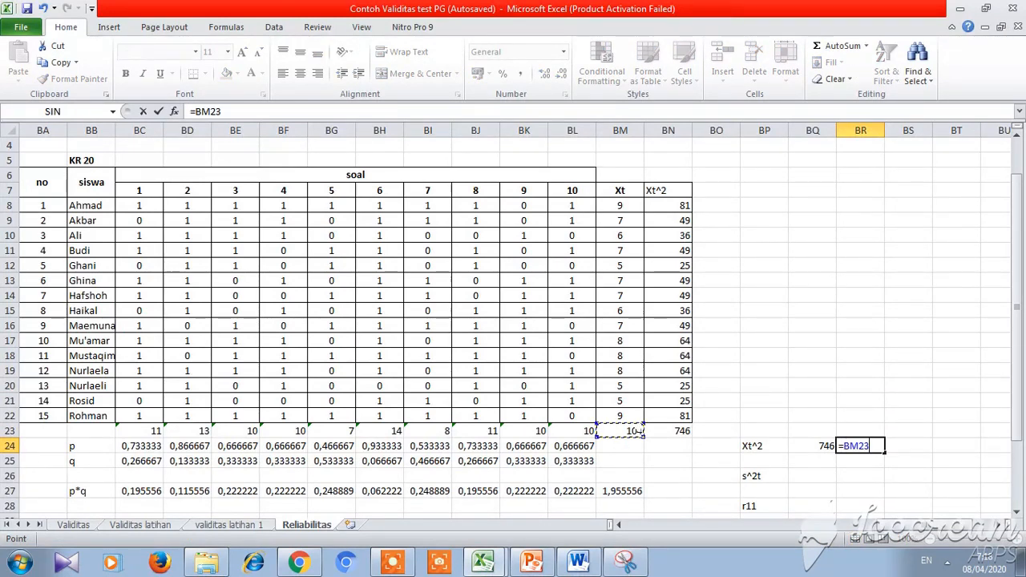
{"action": "type", "text": "^2"}
{"action": "key", "text": "Return"}
Step: Divide the squared Xt total by the 15 students in BS24 with =BR24/15
{"action": "key", "text": "Right"}
{"action": "key", "text": "Up"}
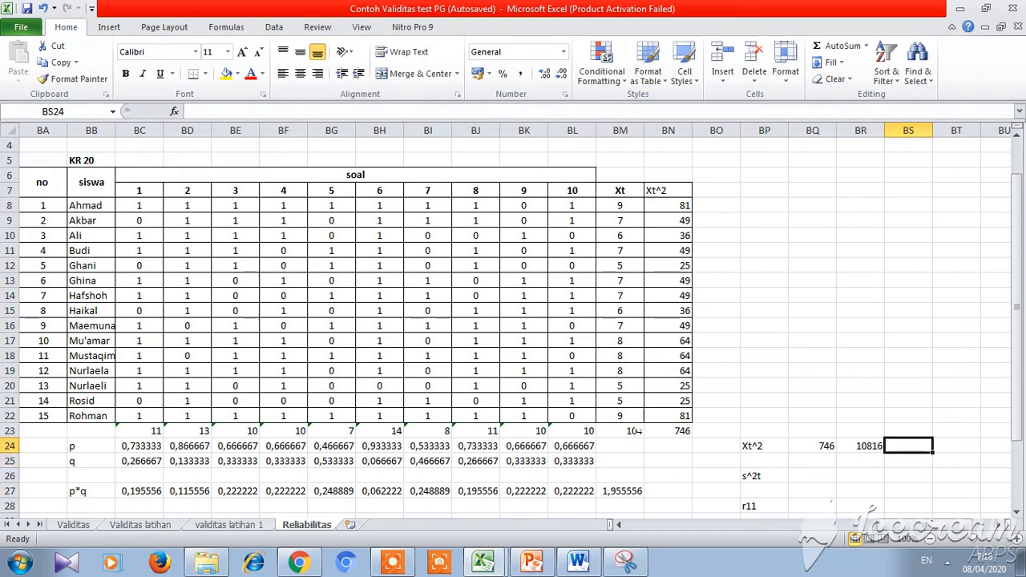
{"action": "type", "text": "="}
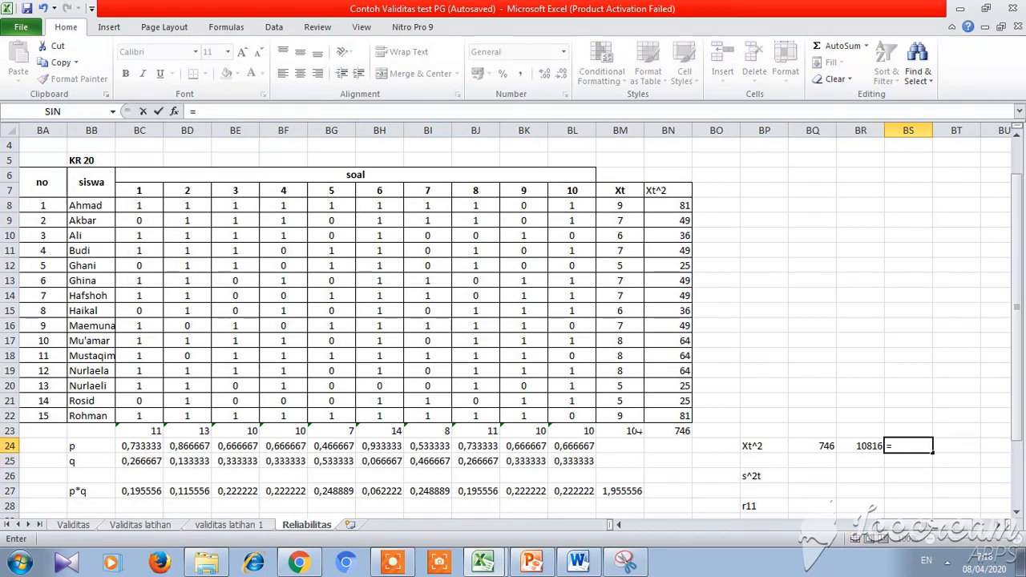
{"action": "key", "text": "Left"}
{"action": "type", "text": "/15"}
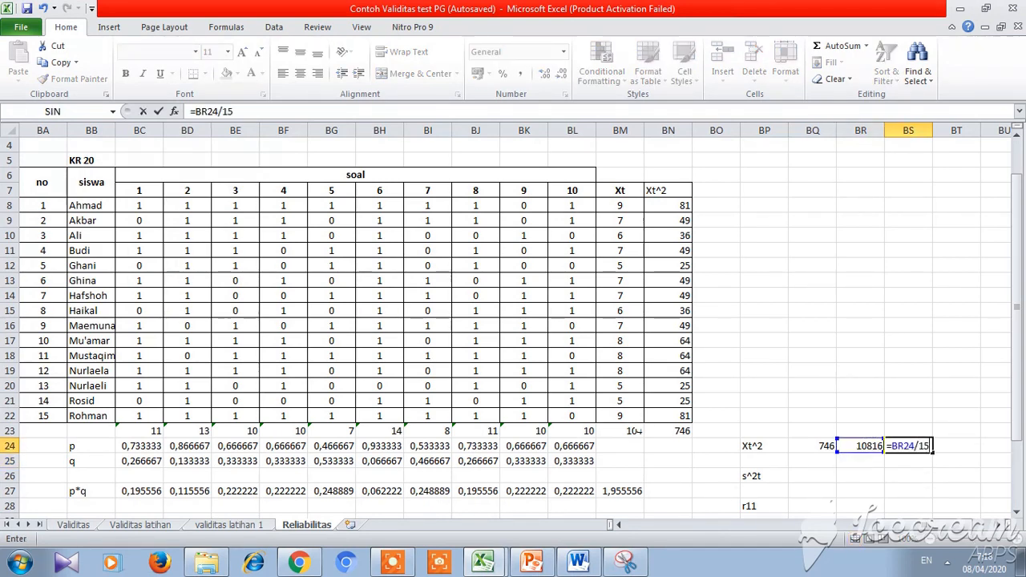
{"action": "key", "text": "Return"}
Step: Calculate the total squared deviation in BT24 with =BQ24-BS24
{"action": "key", "text": "Right"}
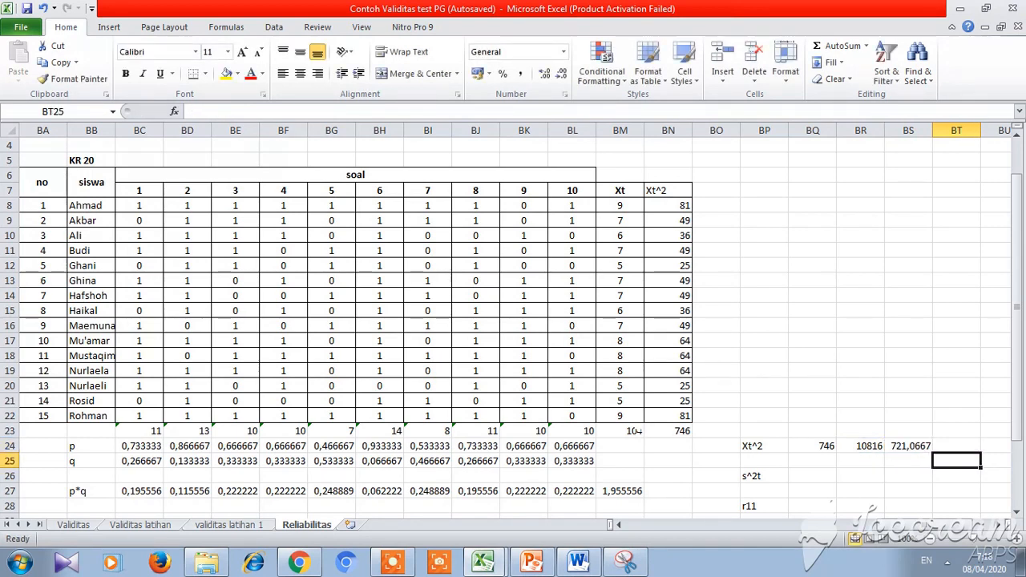
{"action": "key", "text": "Up"}
{"action": "type", "text": "="}
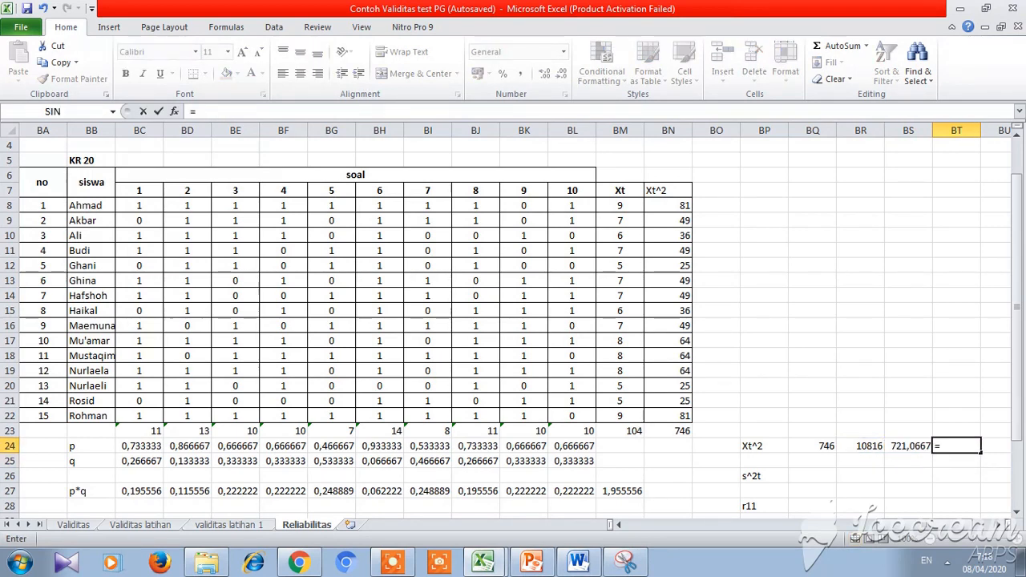
{"action": "key", "text": "Left"}
{"action": "key", "text": "Left"}
{"action": "key", "text": "Left"}
{"action": "type", "text": "-"}
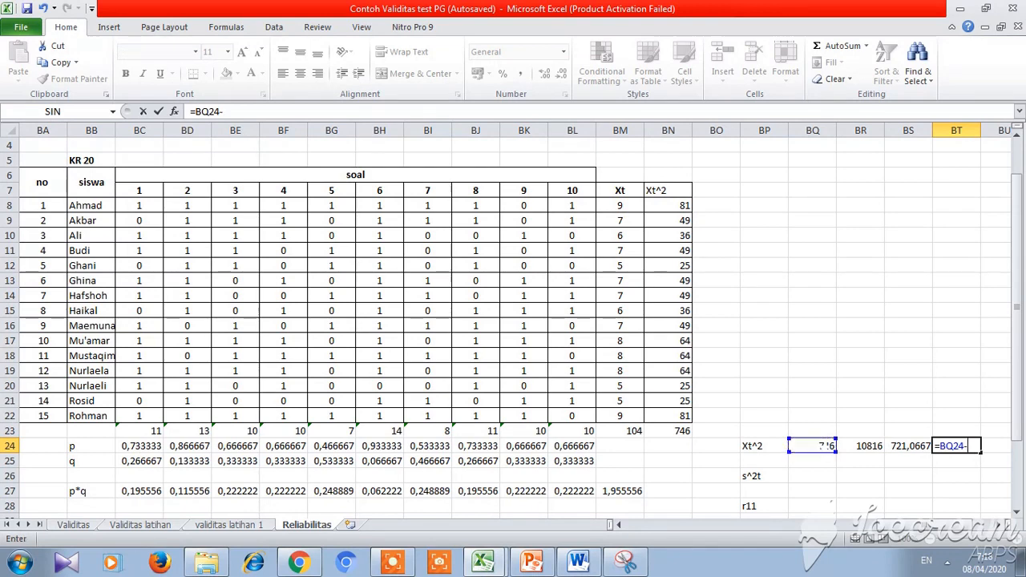
{"action": "key", "text": "Left"}
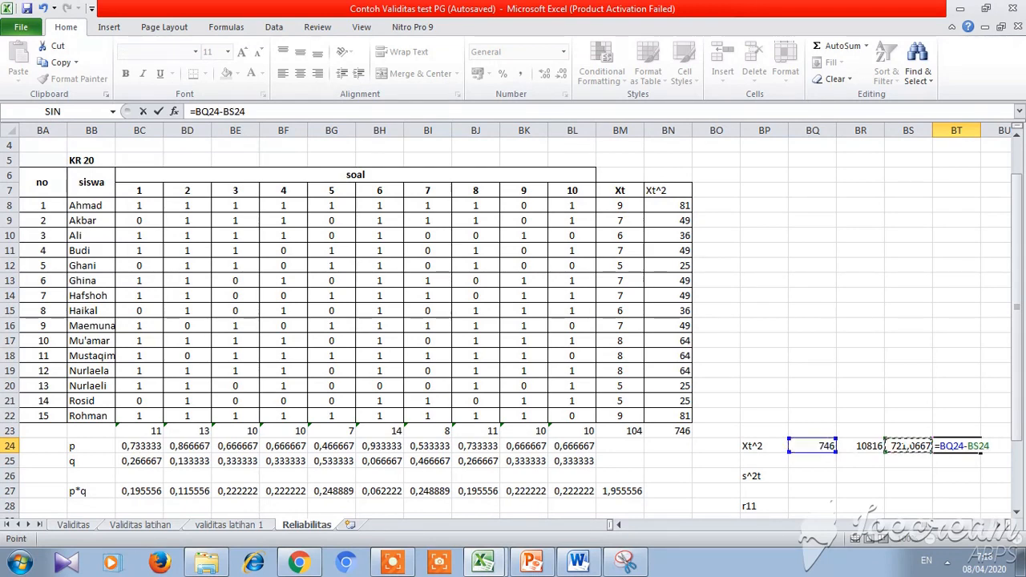
{"action": "key", "text": "Return"}
Step: Calculate the total variance s^2t in BQ26 with =BT24/15
{"action": "key", "text": "Left"}
{"action": "key", "text": "Left"}
{"action": "key", "text": "Left"}
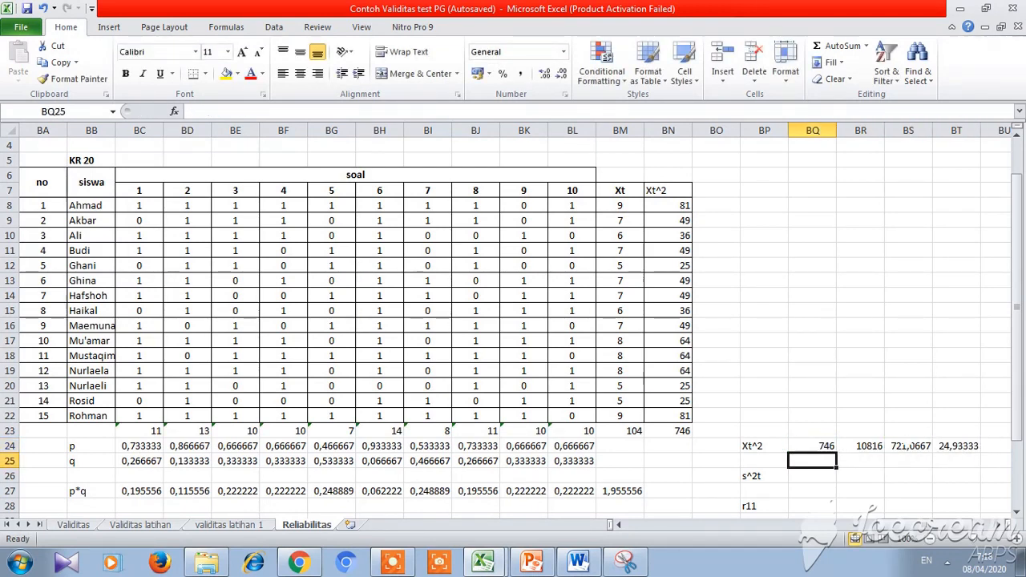
{"action": "key", "text": "Down"}
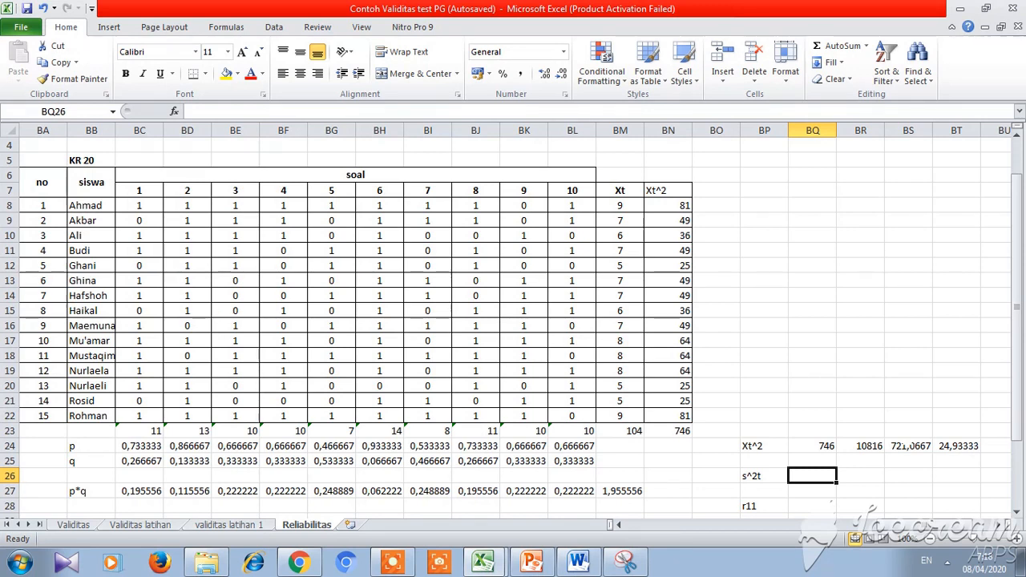
{"action": "type", "text": "="}
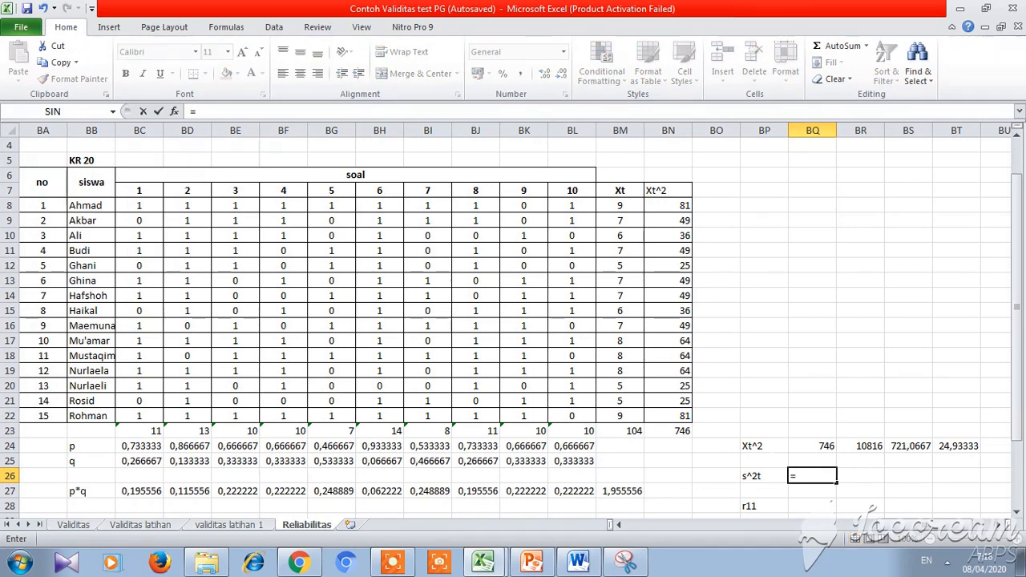
{"action": "left_click", "coordinate": [955, 446]}
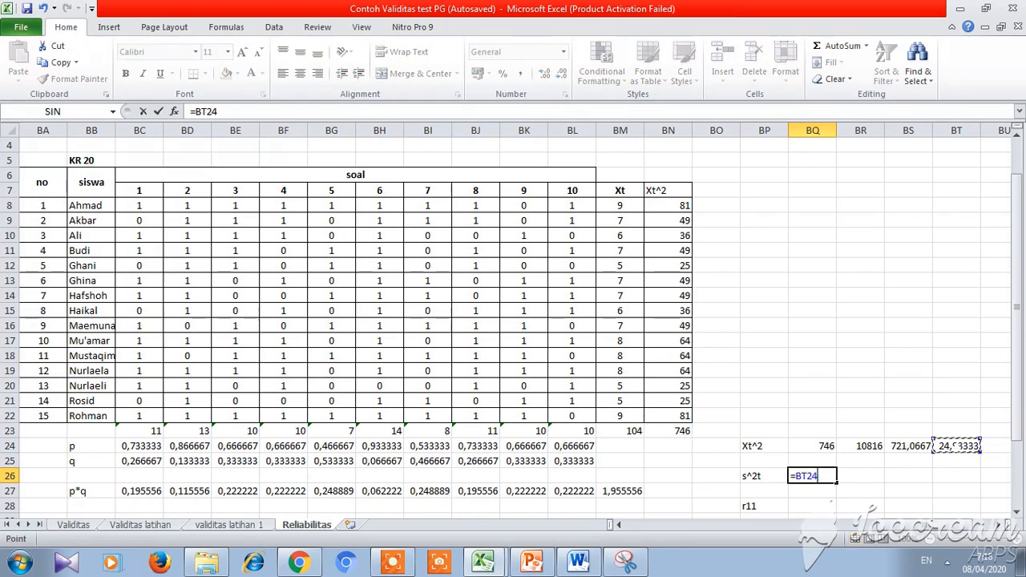
{"action": "type", "text": "/15"}
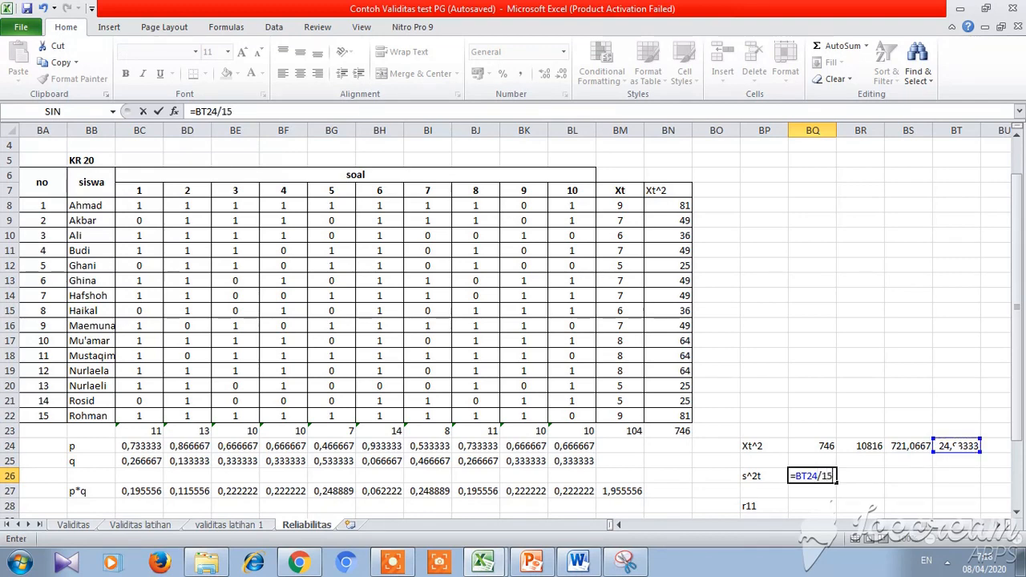
{"action": "key", "text": "Return"}
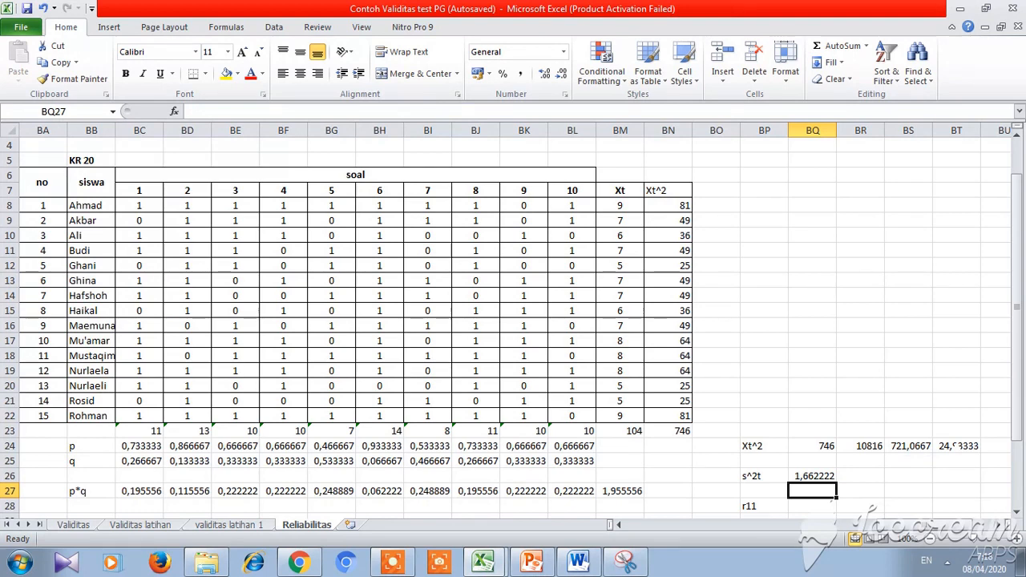
Step: Consult the r11 formula on the PowerPoint slide, and enter its n/(n-1) factor in BQ28 of the Excel sheet as =10/(10-1)
{"action": "left_click", "coordinate": [395, 570]}
{"action": "left_click", "coordinate": [834, 502]}
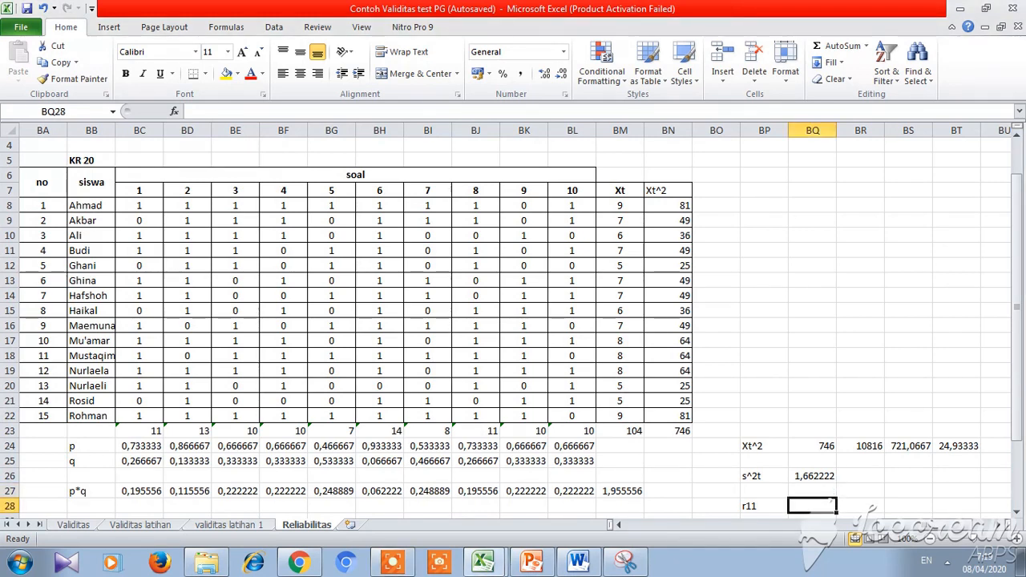
{"action": "key", "text": "alt+Tab"}
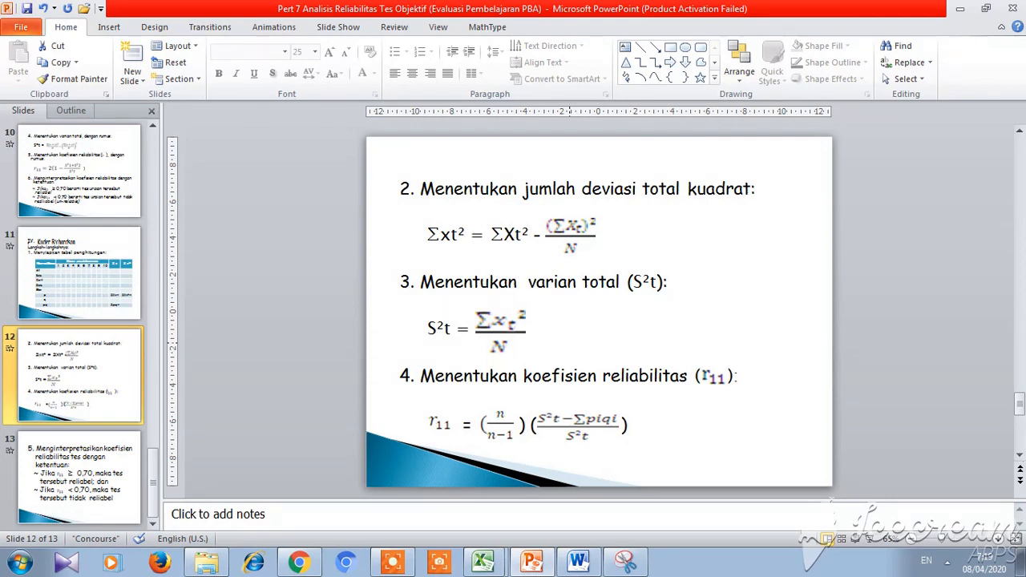
{"action": "key", "text": "alt+Tab"}
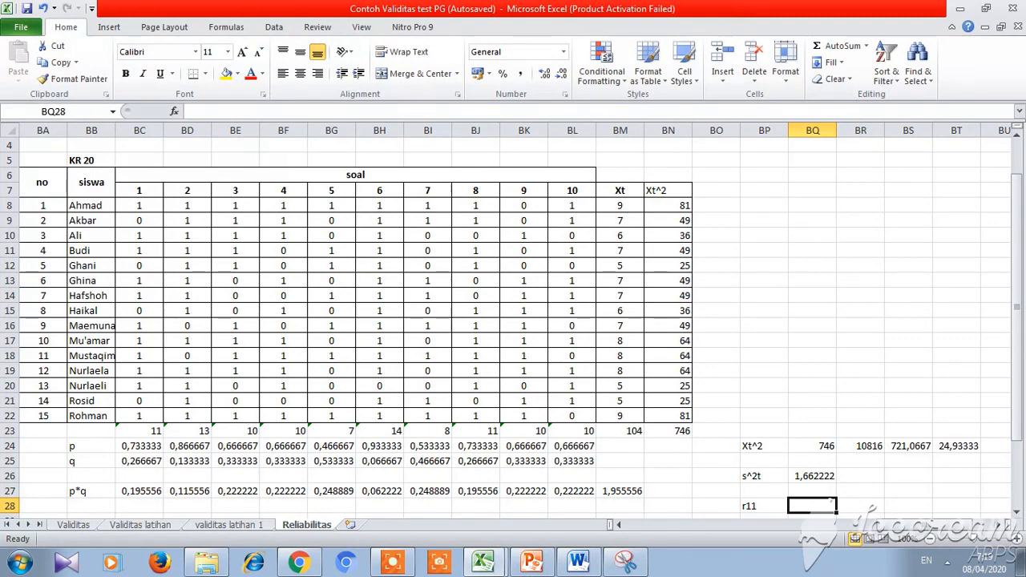
{"action": "type", "text": "="}
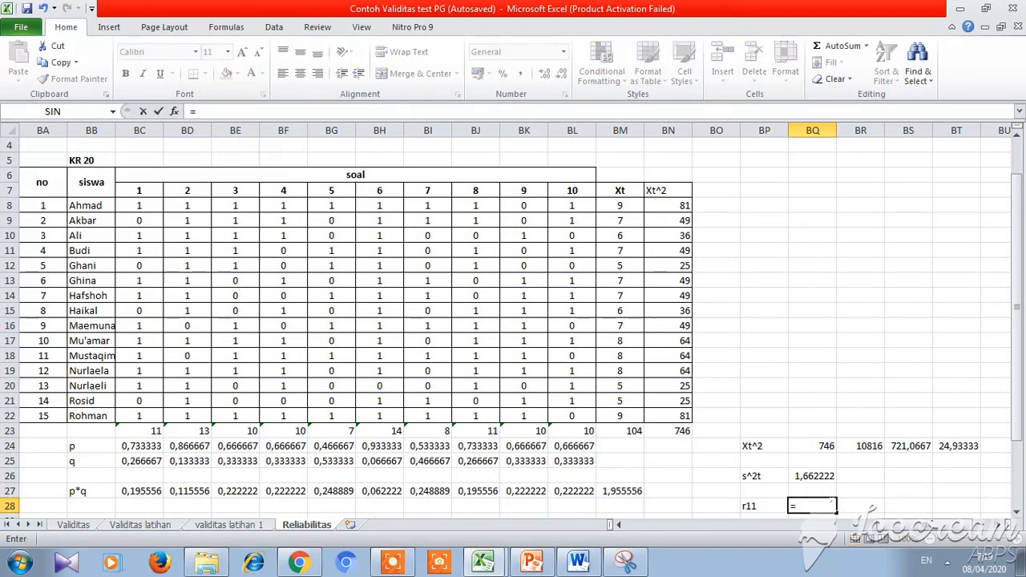
{"action": "type", "text": "10/(10"}
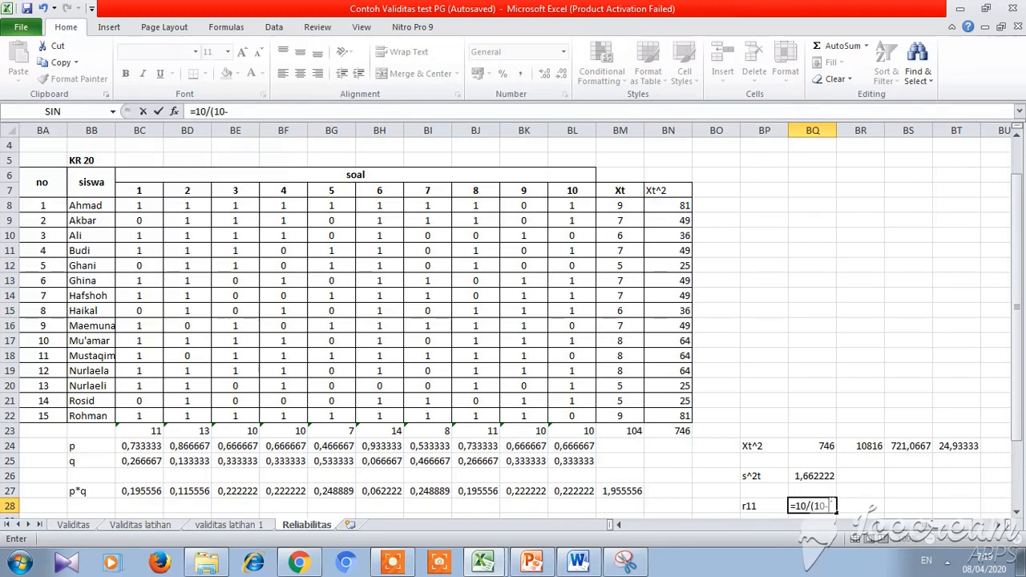
{"action": "type", "text": "-1)"}
{"action": "key", "text": "Return"}
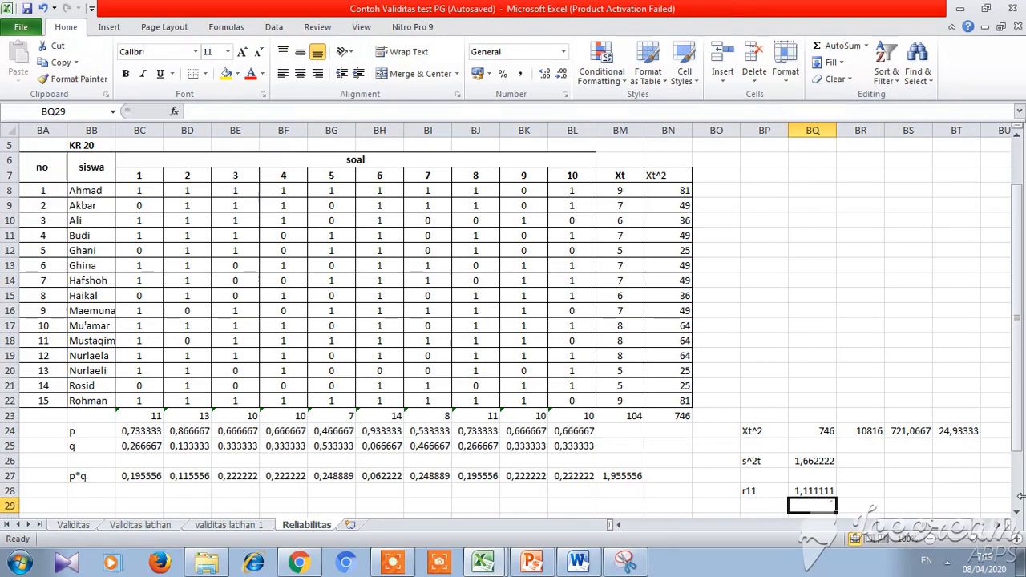
Step: Consult the r11 formula on the PowerPoint slide, and subtract the p*q total from s^2t in BS28 of the Excel sheet with =BQ26-BM27
{"action": "key", "text": "alt+Tab"}
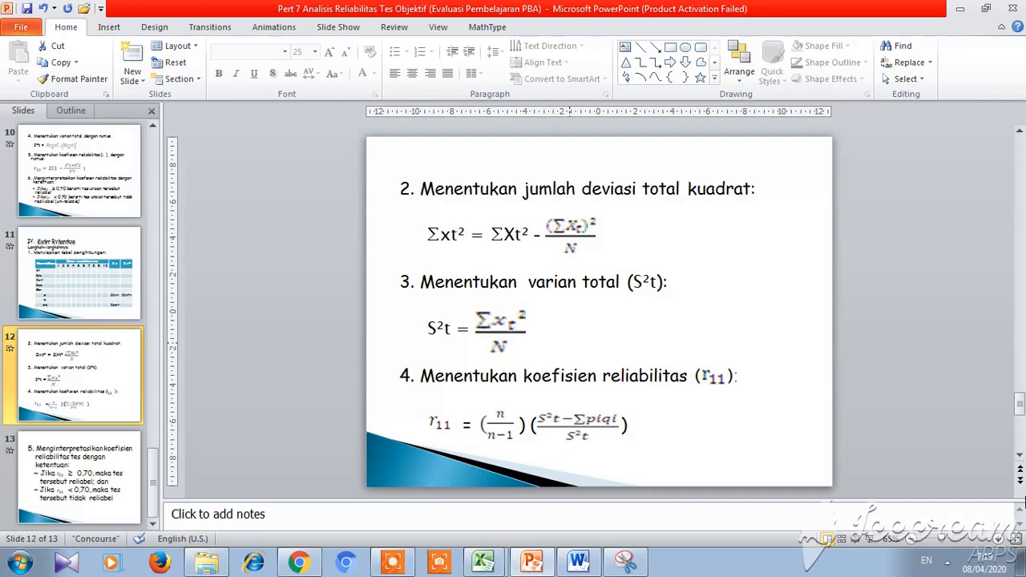
{"action": "key", "text": "alt+Tab"}
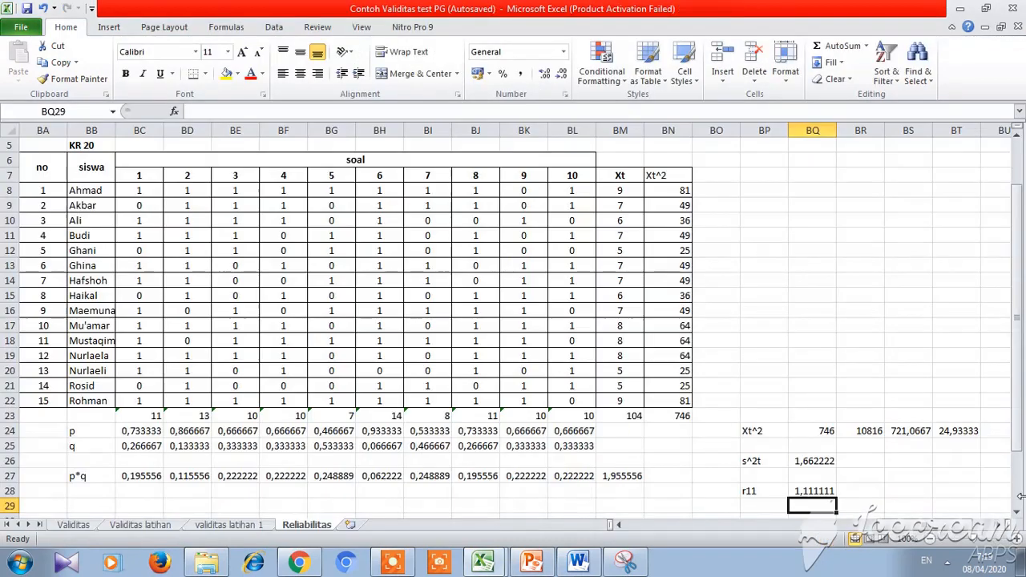
{"action": "left_click", "coordinate": [406, 569]}
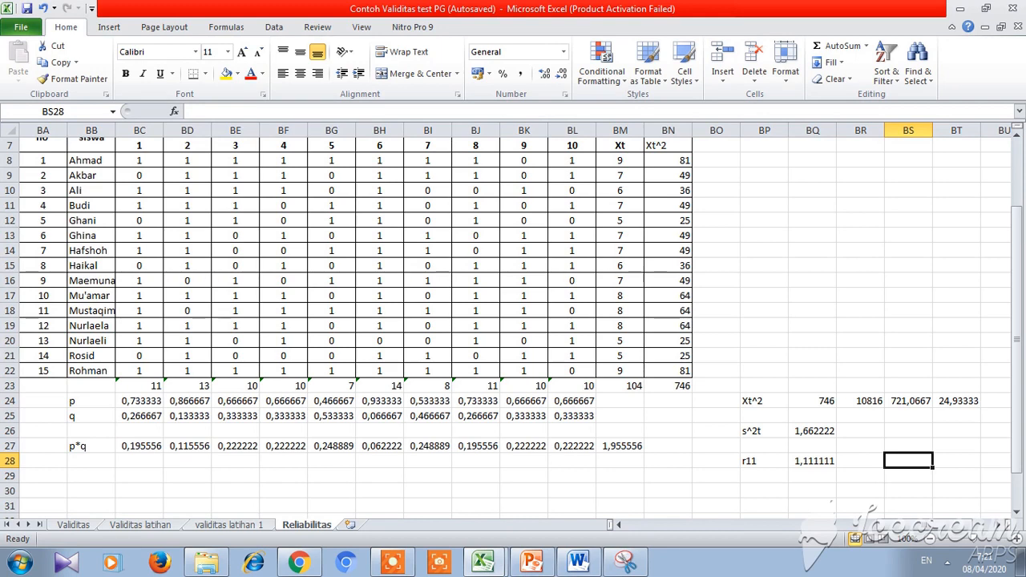
{"action": "type", "text": "="}
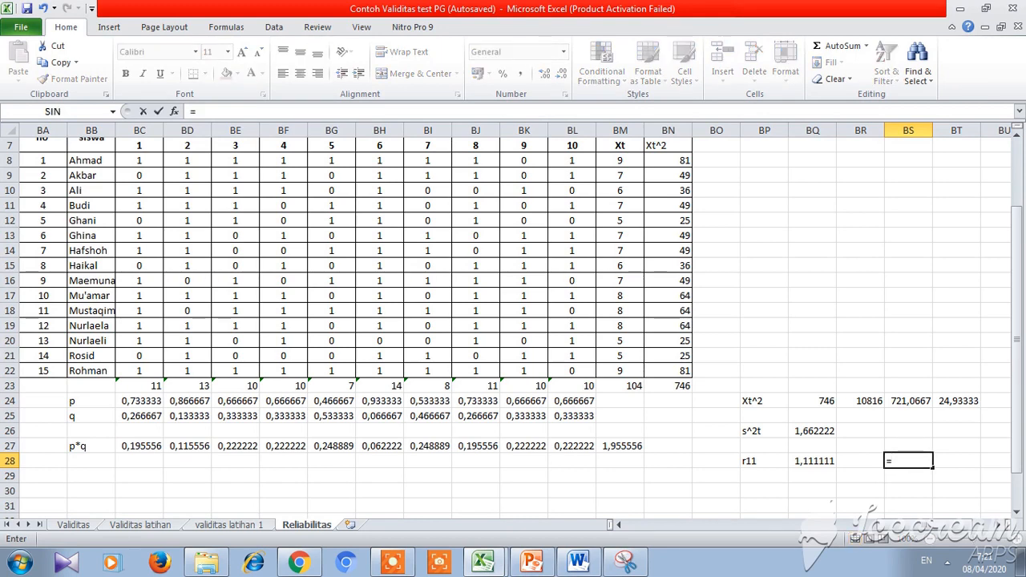
{"action": "key", "text": "Up"}
{"action": "key", "text": "Up"}
{"action": "key", "text": "Left"}
{"action": "key", "text": "Left"}
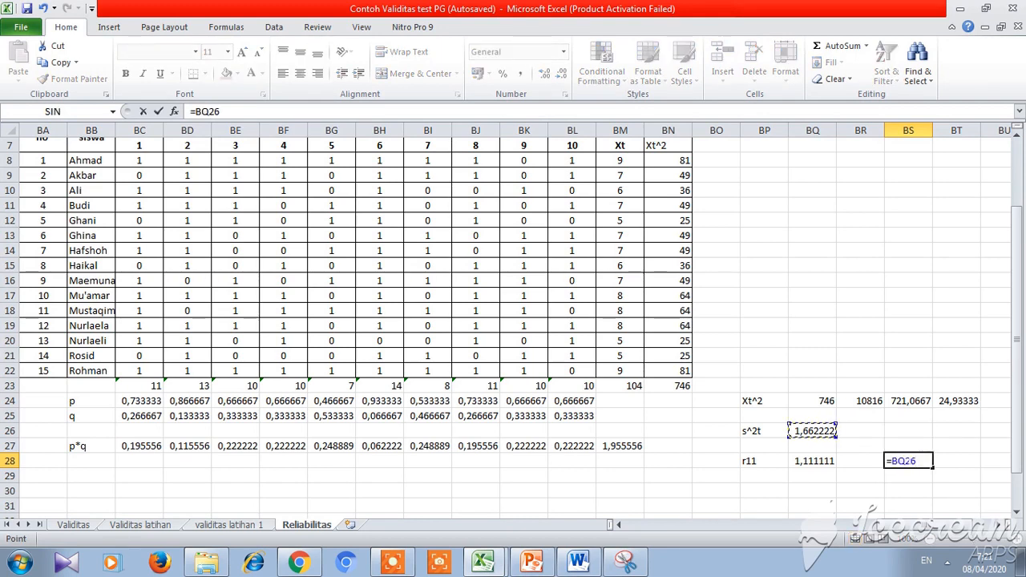
{"action": "type", "text": "-"}
{"action": "left_click", "coordinate": [622, 446]}
{"action": "key", "text": "Return"}
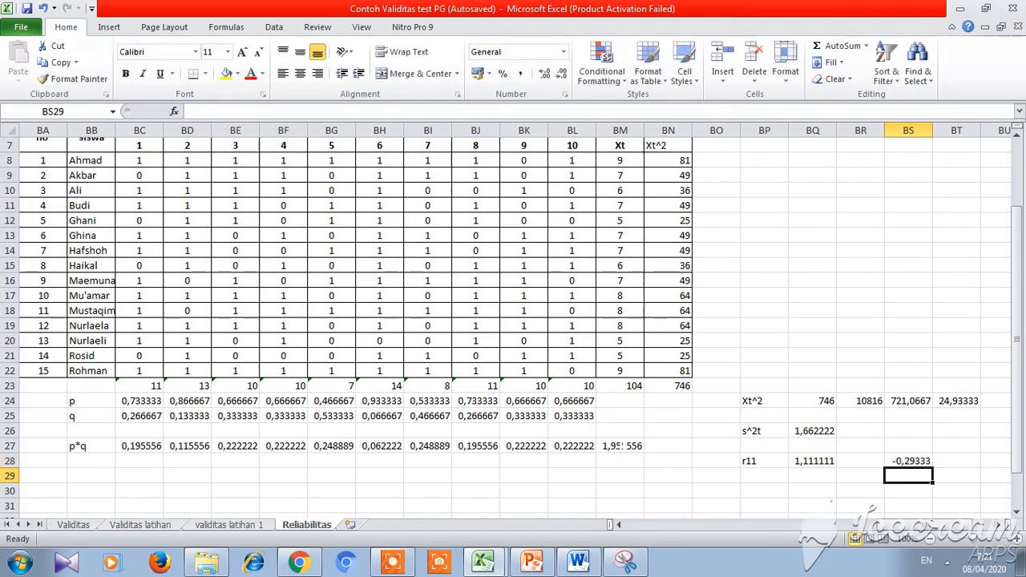
Step: Divide the BS28 difference by the total variance in BS29 with =BS28/BQ26
{"action": "type", "text": "=BS28/"}
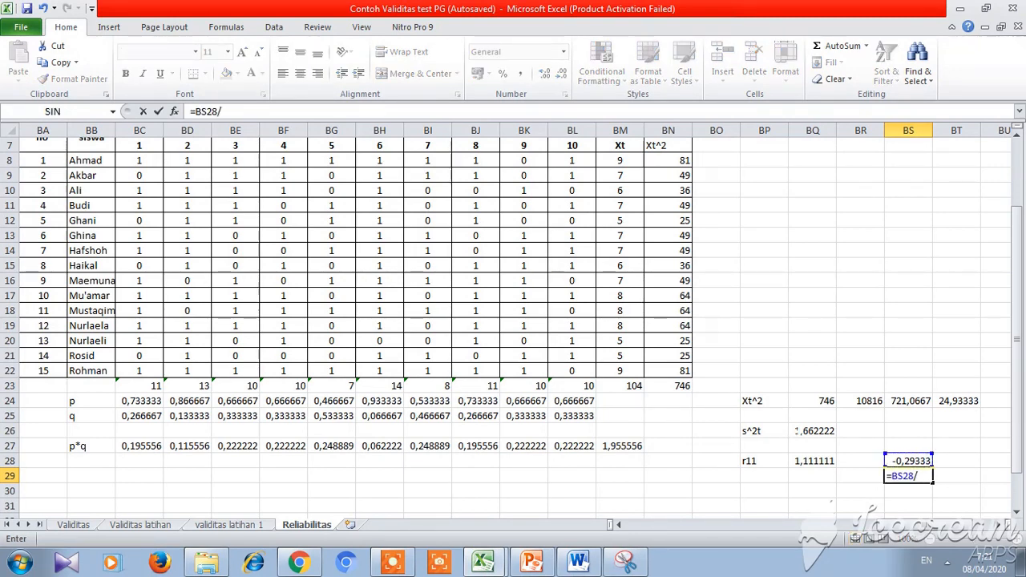
{"action": "left_click", "coordinate": [813, 431]}
{"action": "key", "text": "Return"}
Step: Calculate the r11 reliability coefficient in BR30 with =BQ28*BS29
{"action": "left_click", "coordinate": [860, 491]}
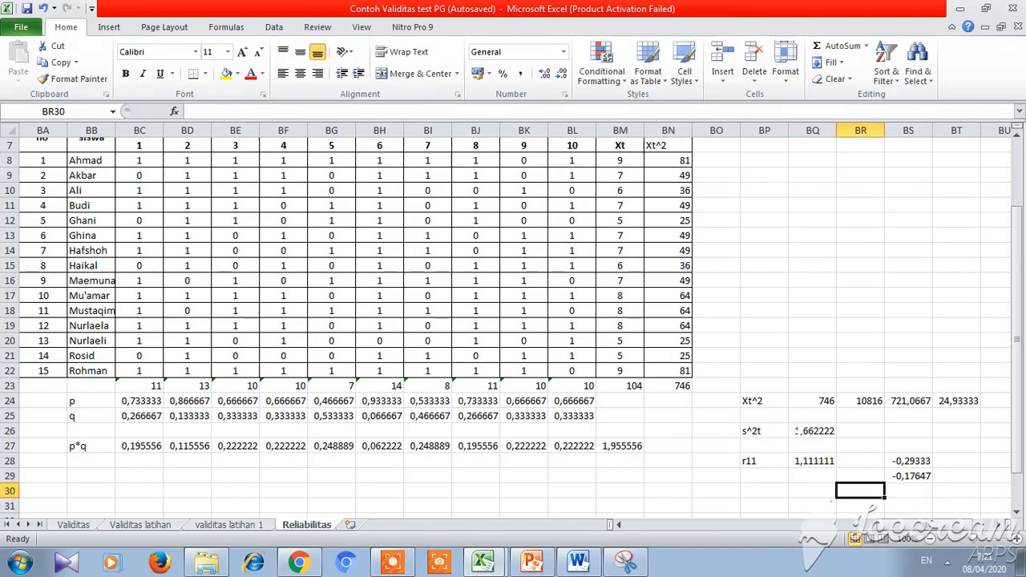
{"action": "type", "text": "="}
{"action": "key", "text": "Up"}
{"action": "key", "text": "Up"}
{"action": "key", "text": "Left"}
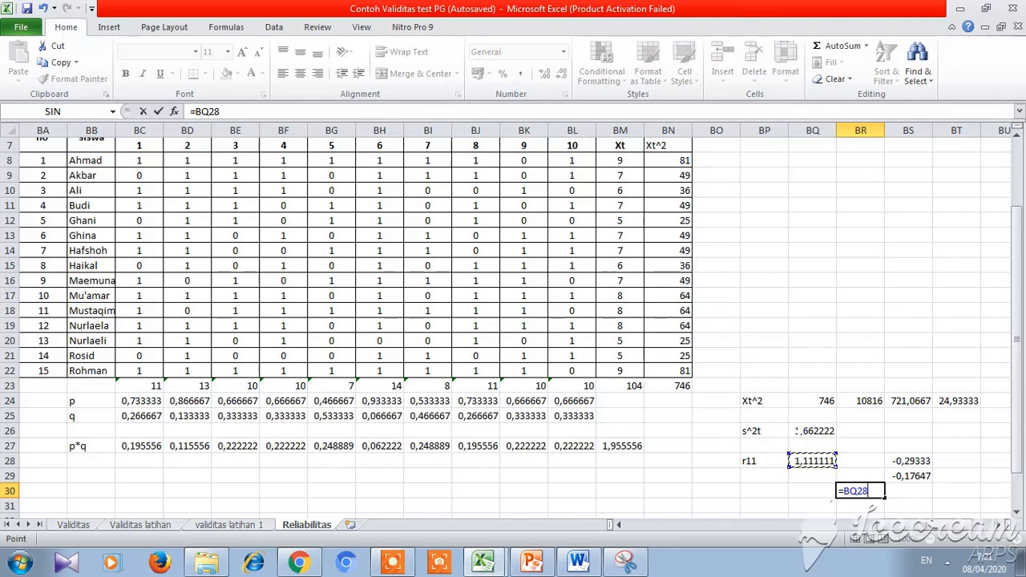
{"action": "type", "text": "*"}
{"action": "key", "text": "Up"}
{"action": "key", "text": "Right"}
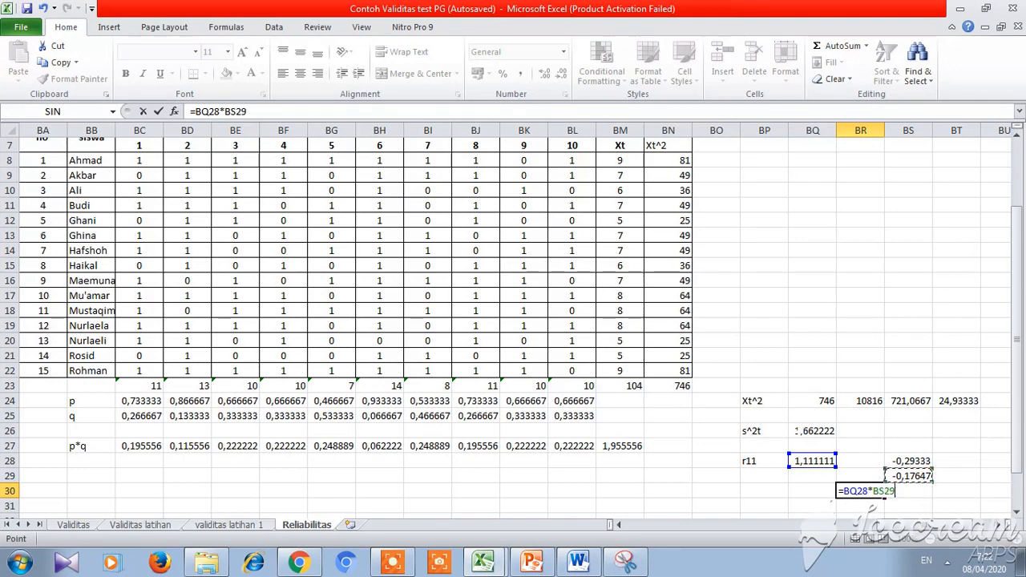
{"action": "key", "text": "Return"}
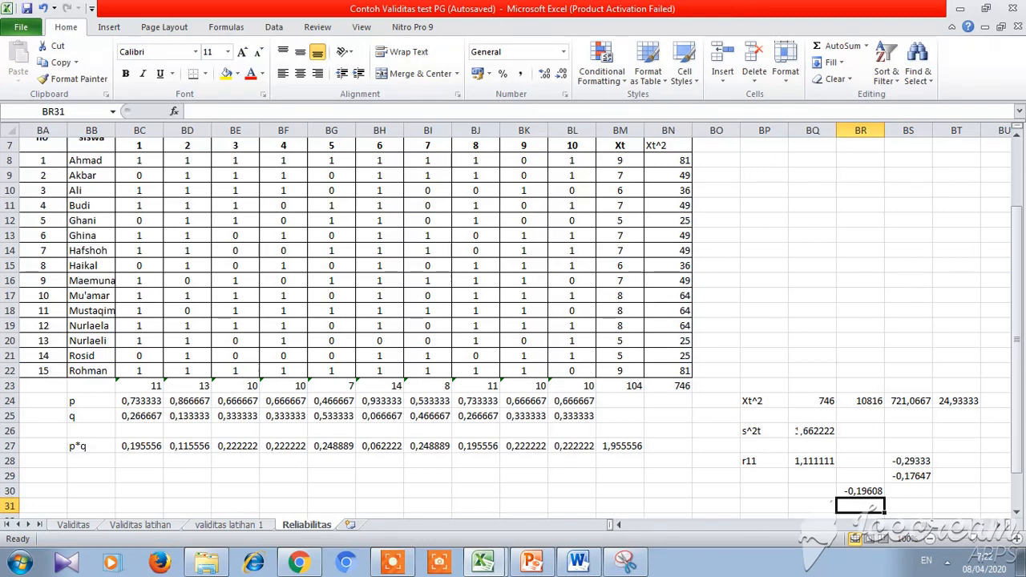
Step: Label cell BP31 "interpretasikan" below the r11 calculation
{"action": "key", "text": "Left"}
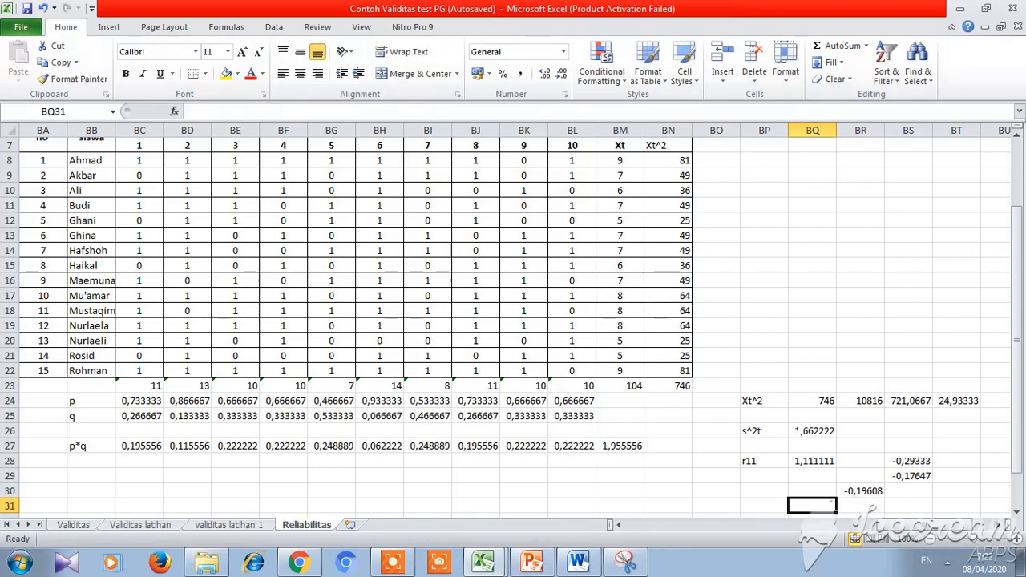
{"action": "key", "text": "Up"}
{"action": "key", "text": "Right"}
{"action": "key", "text": "Down"}
{"action": "key", "text": "Left"}
{"action": "key", "text": "Left"}
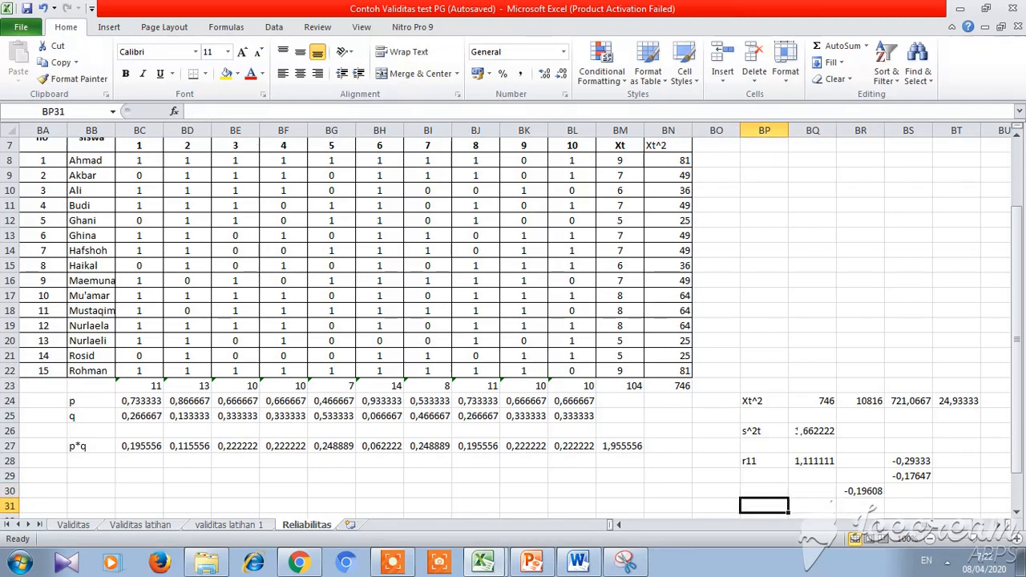
{"action": "type", "text": "inter"}
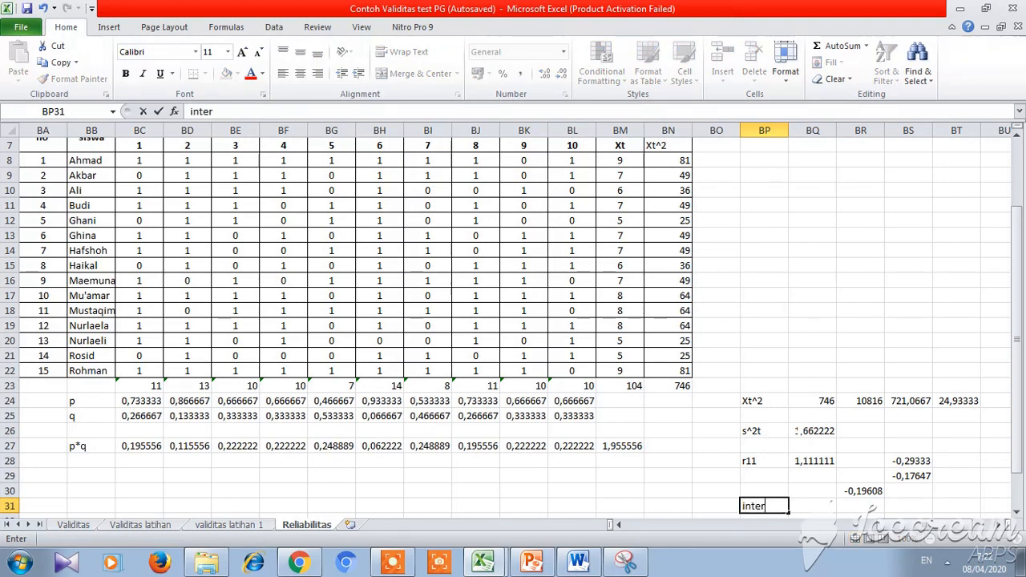
{"action": "type", "text": "pretasikan"}
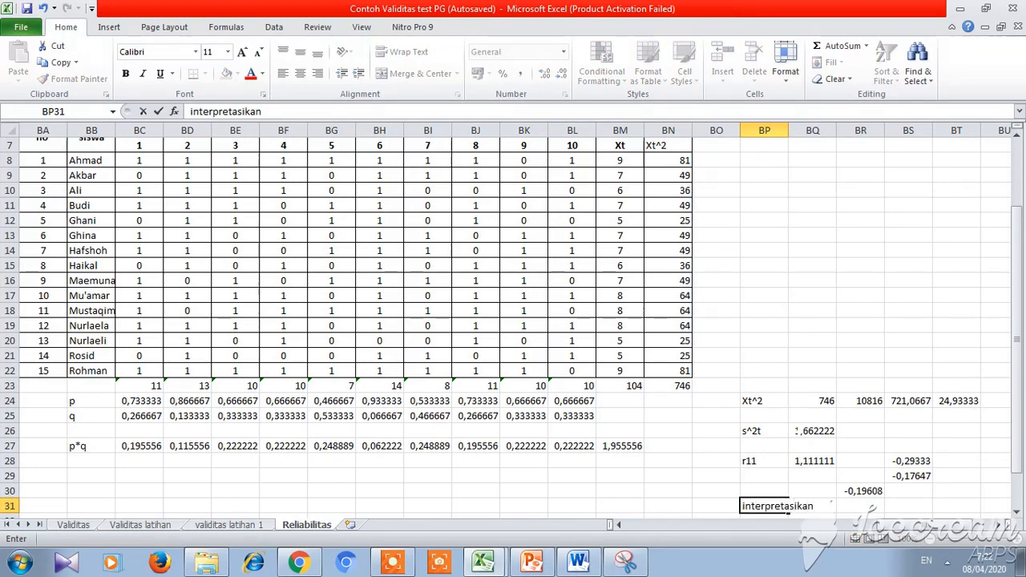
{"action": "key", "text": "Return"}
Step: Copy the r11 coefficient from BR30 and paste it as a value into BR31
{"action": "key", "text": "Right"}
{"action": "key", "text": "Right"}
{"action": "key", "text": "Up"}
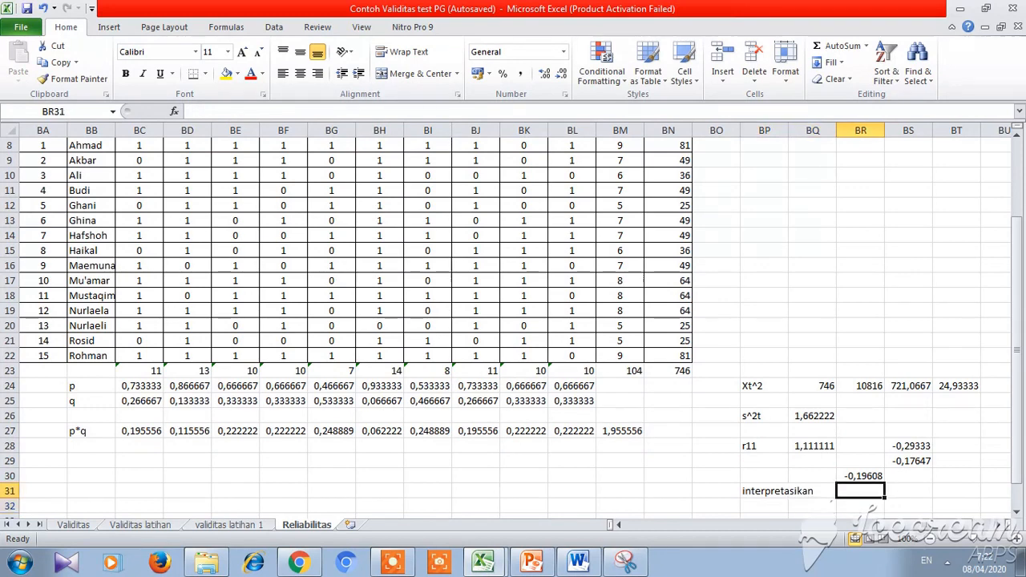
{"action": "key", "text": "Up"}
{"action": "key", "text": "ctrl+c"}
{"action": "left_click", "coordinate": [882, 493]}
{"action": "right_click", "coordinate": [882, 494]}
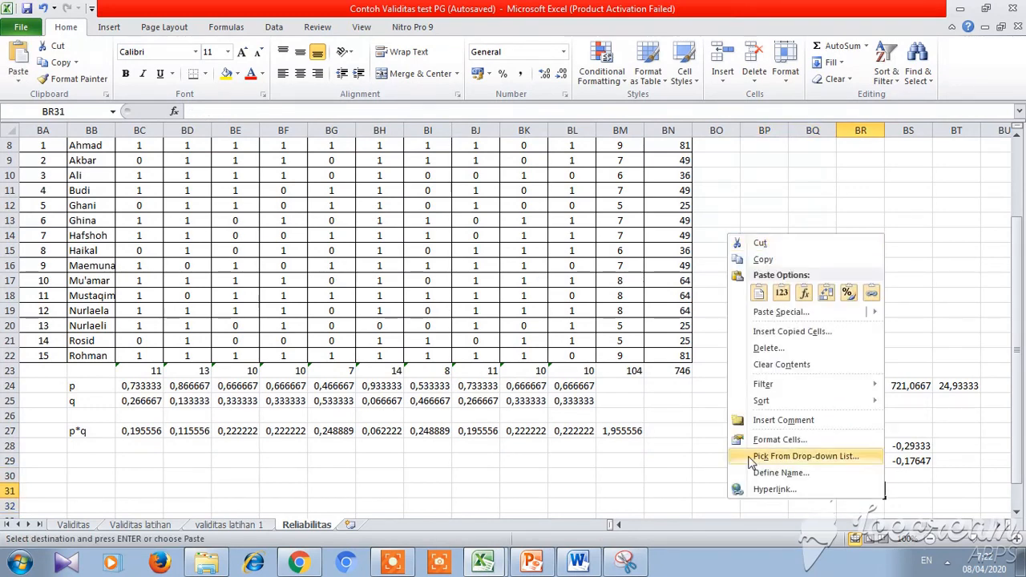
{"action": "left_click", "coordinate": [788, 302]}
Step: Complete the comparison in row 31 with the 0,70 threshold in BT31 and a "<" sign in BS31
{"action": "key", "text": "Right"}
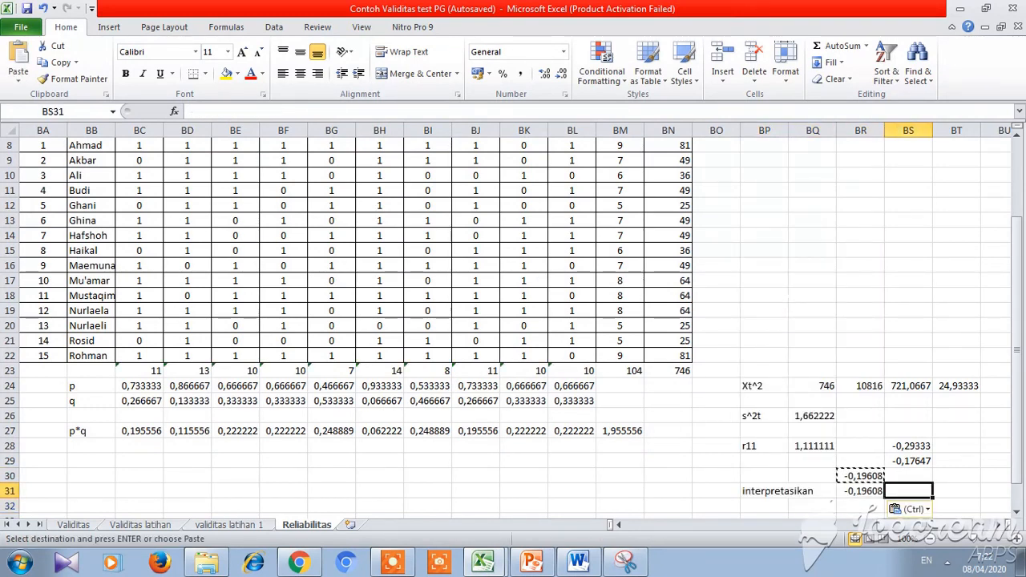
{"action": "key", "text": "Right"}
{"action": "type", "text": "0,"}
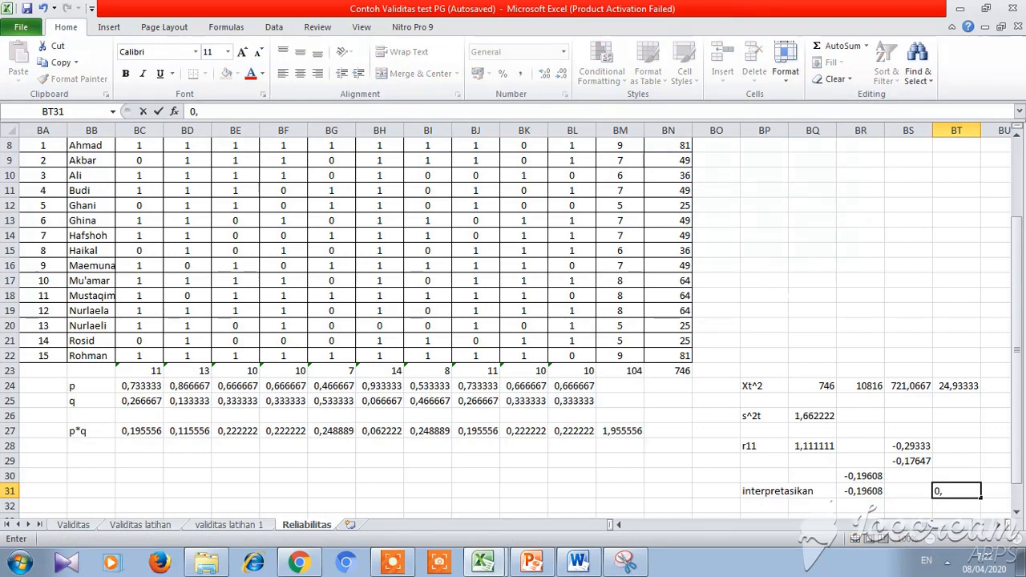
{"action": "type", "text": "70"}
{"action": "key", "text": "Return"}
{"action": "key", "text": "Left"}
{"action": "key", "text": "Up"}
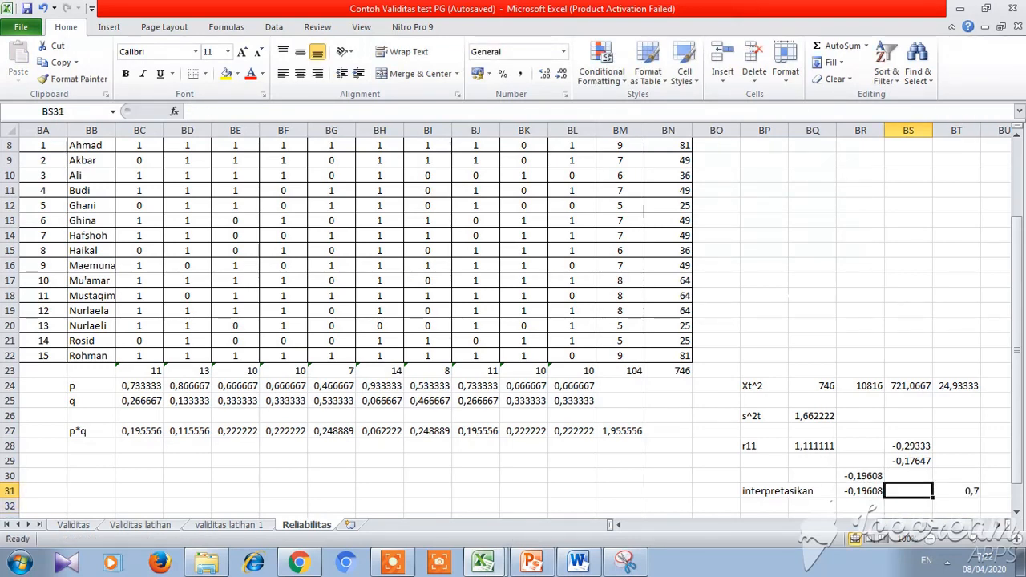
{"action": "type", "text": "<"}
{"action": "key", "text": "Return"}
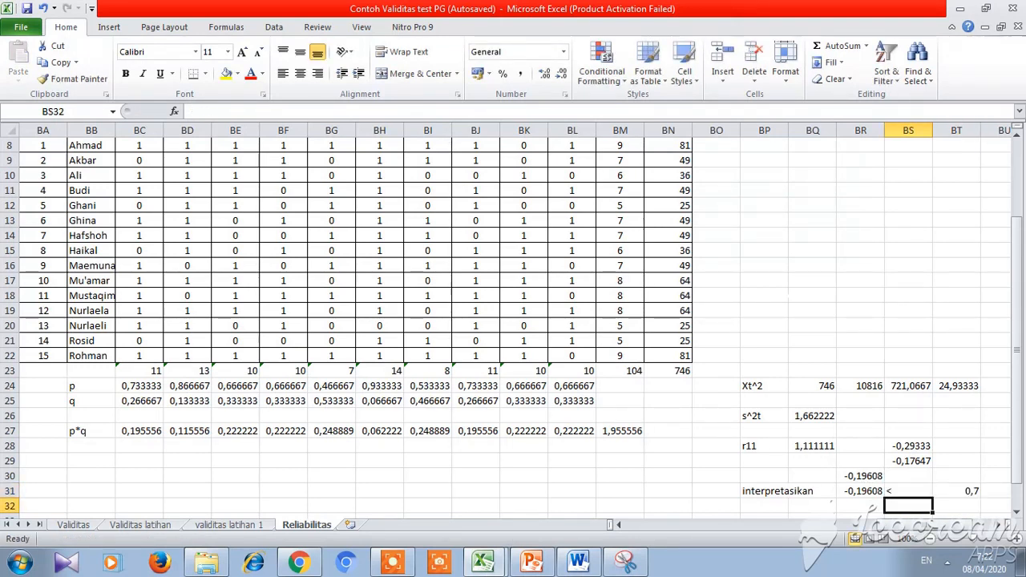
Step: Enter the conclusion "tidak reliabel" in BS33
{"action": "key", "text": "Return"}
{"action": "type", "text": "tida"}
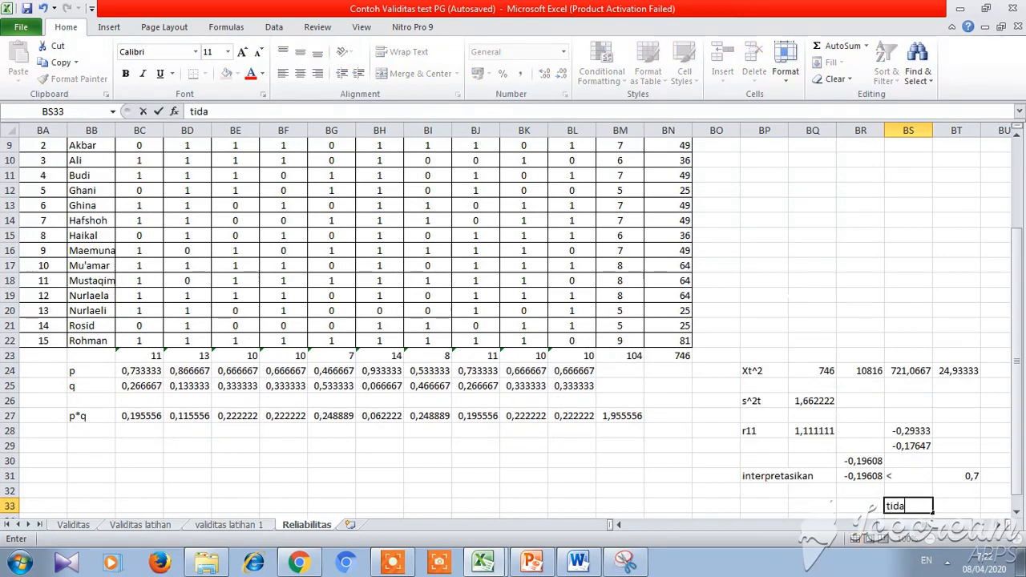
{"action": "type", "text": "k reliabel"}
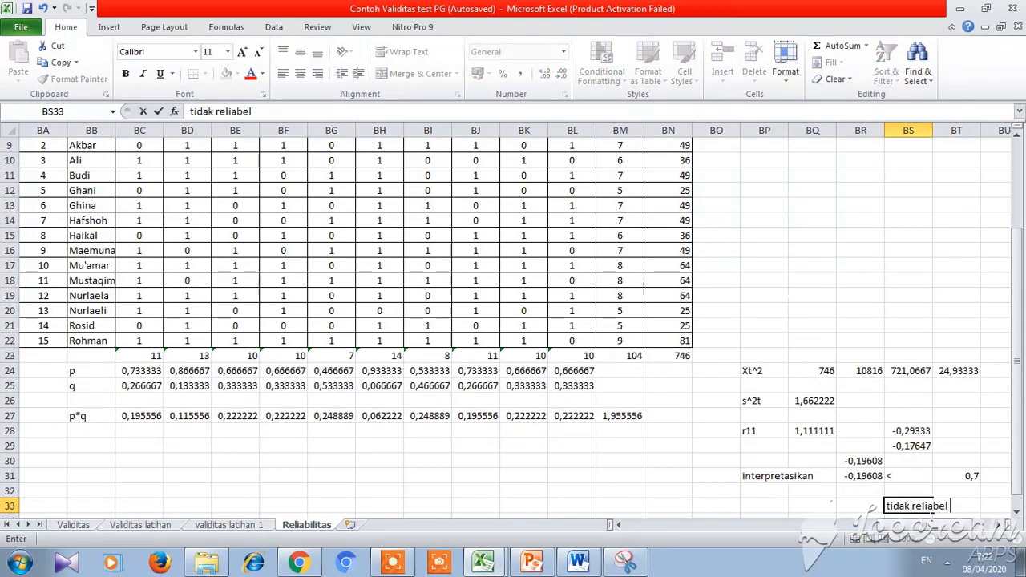
{"action": "key", "text": "Return"}
Step: Review the Reliabilitas sheet from the score table at its start through the Spearman Brown, Rulon, Planagan and KR 20 calculations
{"action": "key", "text": "Left"}
{"action": "key", "text": "Left"}
{"action": "key", "text": "Left"}
{"action": "key", "text": "Left"}
{"action": "key", "text": "Left"}
{"action": "key", "text": "Left"}
{"action": "key", "text": "Left"}
{"action": "key", "text": "Left"}
{"action": "key", "text": "Left"}
{"action": "key", "text": "Left"}
{"action": "key", "text": "Left"}
{"action": "key", "text": "Left"}
{"action": "key", "text": "Left"}
{"action": "key", "text": "Left"}
{"action": "key", "text": "Left"}
{"action": "key", "text": "Left"}
{"action": "key", "text": "Left"}
{"action": "key", "text": "Left"}
{"action": "key", "text": "Left"}
{"action": "key", "text": "Left"}
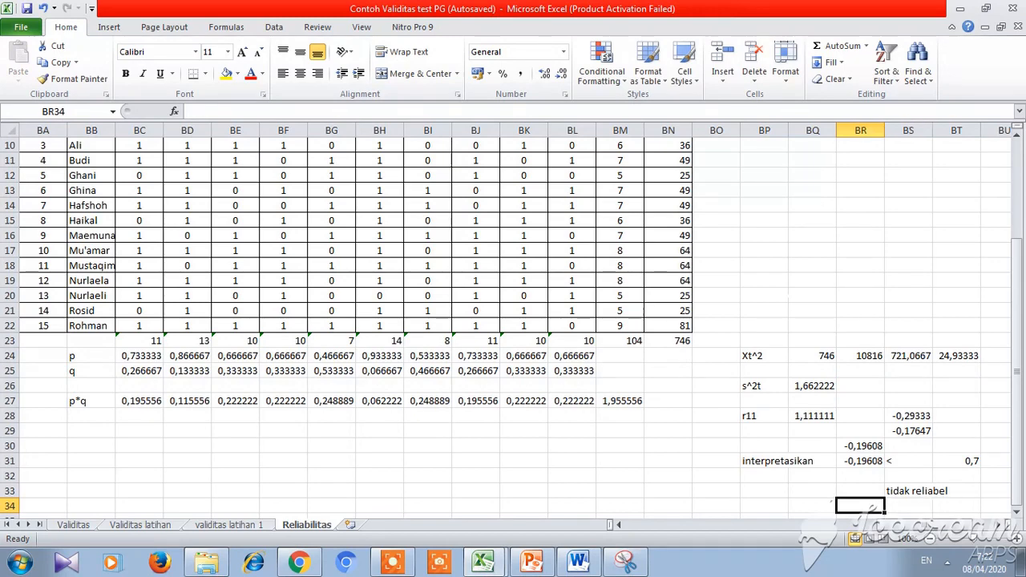
{"action": "key", "text": "Left"}
{"action": "key", "text": "Left"}
{"action": "key", "text": "Left"}
{"action": "key", "text": "Left"}
{"action": "key", "text": "Left"}
{"action": "key", "text": "Left"}
{"action": "key", "text": "Left"}
{"action": "key", "text": "Left"}
{"action": "key", "text": "Left"}
{"action": "key", "text": "Left"}
{"action": "key", "text": "Left"}
{"action": "key", "text": "Left"}
{"action": "key", "text": "Left"}
{"action": "key", "text": "Left"}
{"action": "key", "text": "Left"}
{"action": "key", "text": "Left"}
{"action": "key", "text": "Left"}
{"action": "key", "text": "Left"}
{"action": "key", "text": "Left"}
{"action": "key", "text": "Left"}
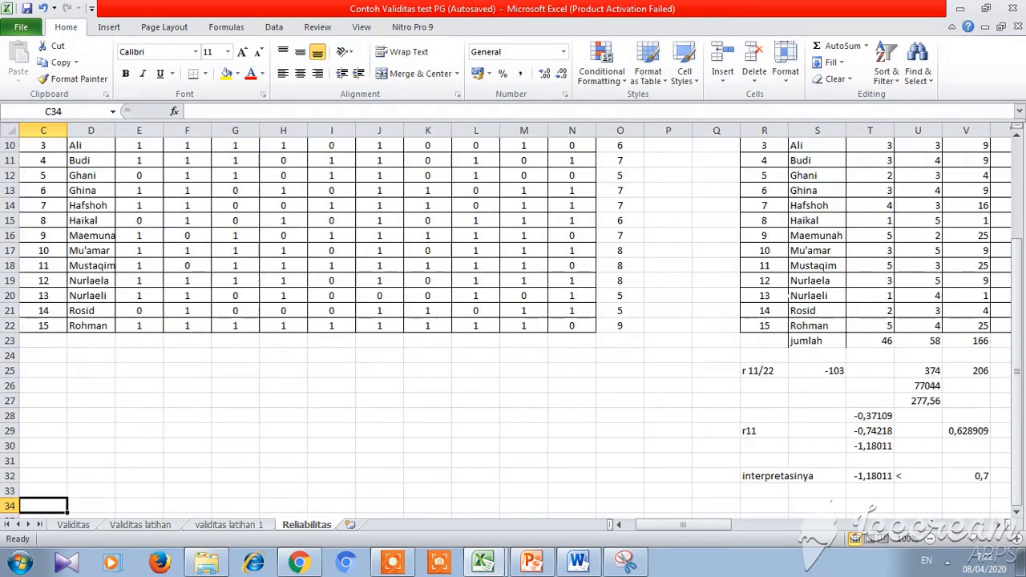
{"action": "key", "text": "Up"}
{"action": "key", "text": "Up"}
{"action": "key", "text": "Up"}
{"action": "key", "text": "Up"}
{"action": "key", "text": "Up"}
{"action": "key", "text": "Up"}
{"action": "key", "text": "Up"}
{"action": "key", "text": "Up"}
{"action": "key", "text": "Up"}
{"action": "key", "text": "Up"}
{"action": "key", "text": "Up"}
{"action": "key", "text": "Up"}
{"action": "key", "text": "Up"}
{"action": "key", "text": "Up"}
{"action": "key", "text": "Up"}
{"action": "key", "text": "Up"}
{"action": "key", "text": "Up"}
{"action": "key", "text": "Up"}
{"action": "key", "text": "Up"}
{"action": "key", "text": "Up"}
{"action": "key", "text": "Up"}
{"action": "key", "text": "Up"}
{"action": "key", "text": "Up"}
{"action": "key", "text": "Up"}
{"action": "key", "text": "Up"}
{"action": "key", "text": "Up"}
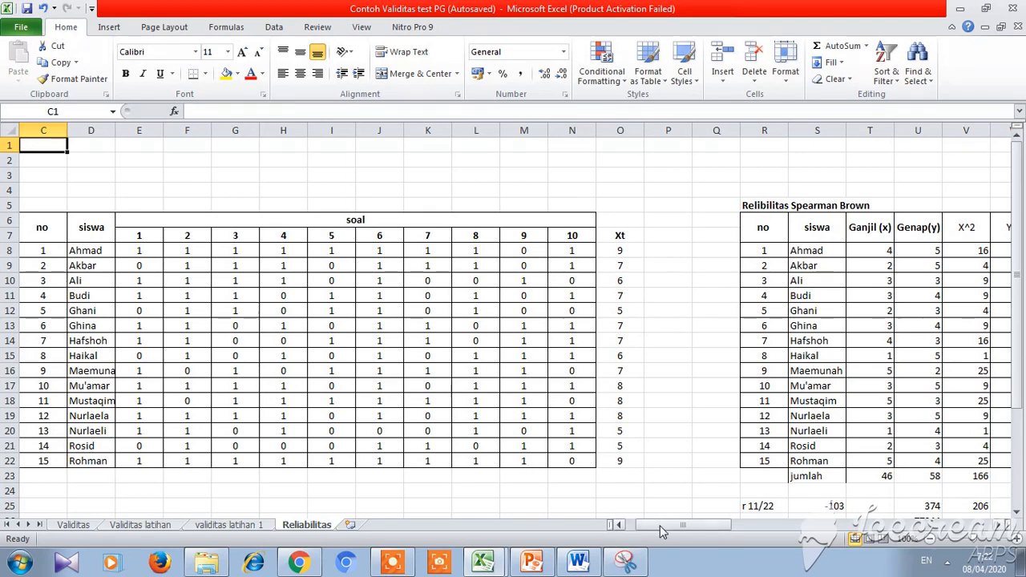
{"action": "left_click_drag", "start_coordinate": [662, 526], "coordinate": [718, 537]}
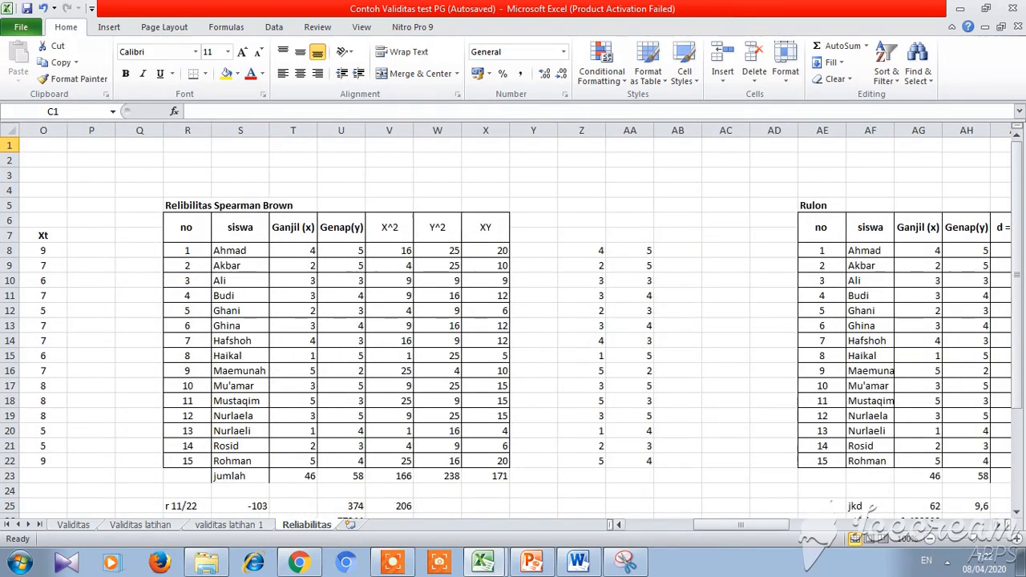
{"action": "left_click_drag", "start_coordinate": [1017, 217], "coordinate": [1021, 240]}
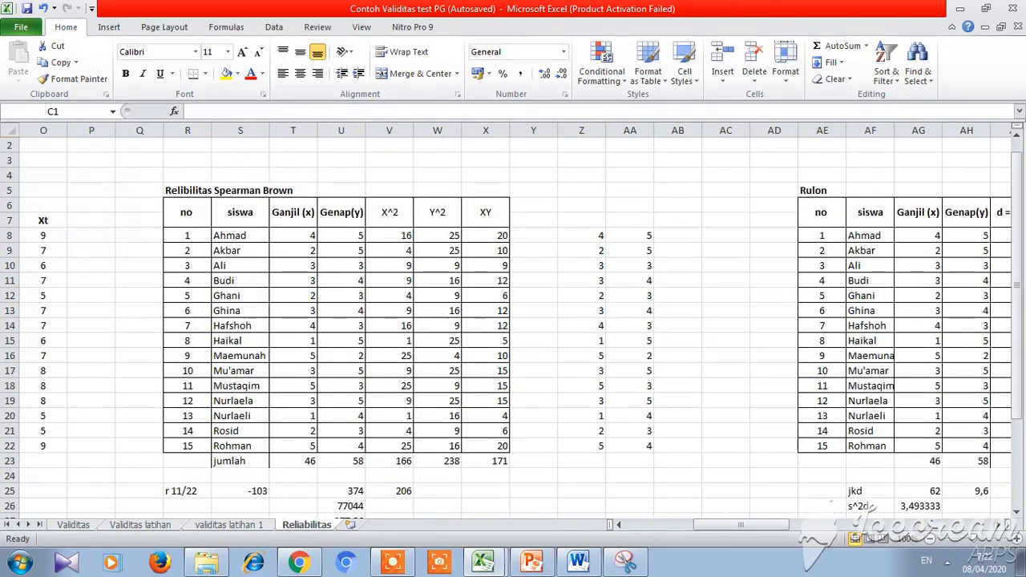
{"action": "left_click_drag", "start_coordinate": [740, 524], "coordinate": [799, 524]}
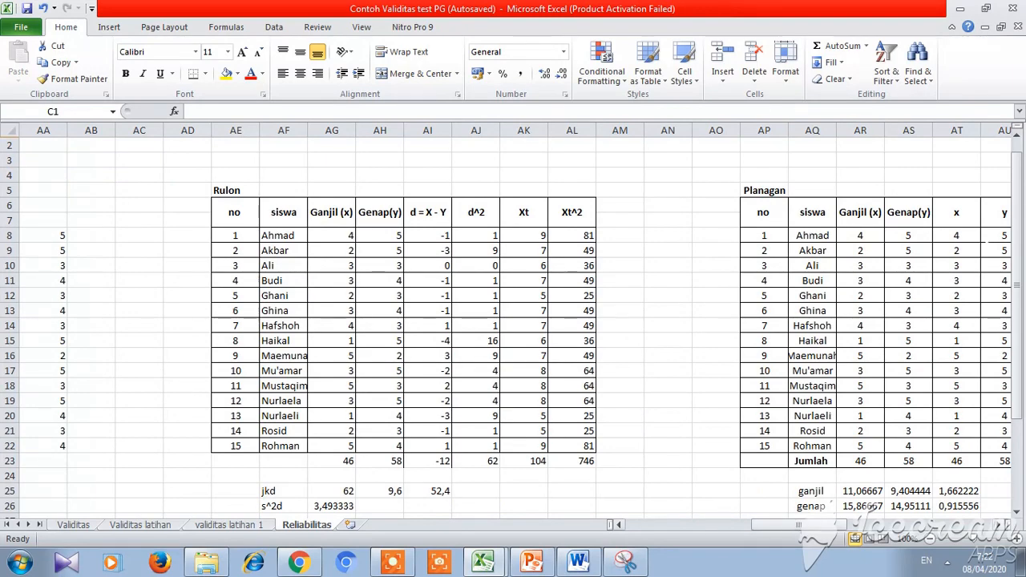
{"action": "mouse_move", "coordinate": [1022, 244]}
{"action": "left_mouse_down"}
{"action": "mouse_move", "coordinate": [1021, 313]}
{"action": "mouse_move", "coordinate": [1022, 253]}
{"action": "left_mouse_up"}
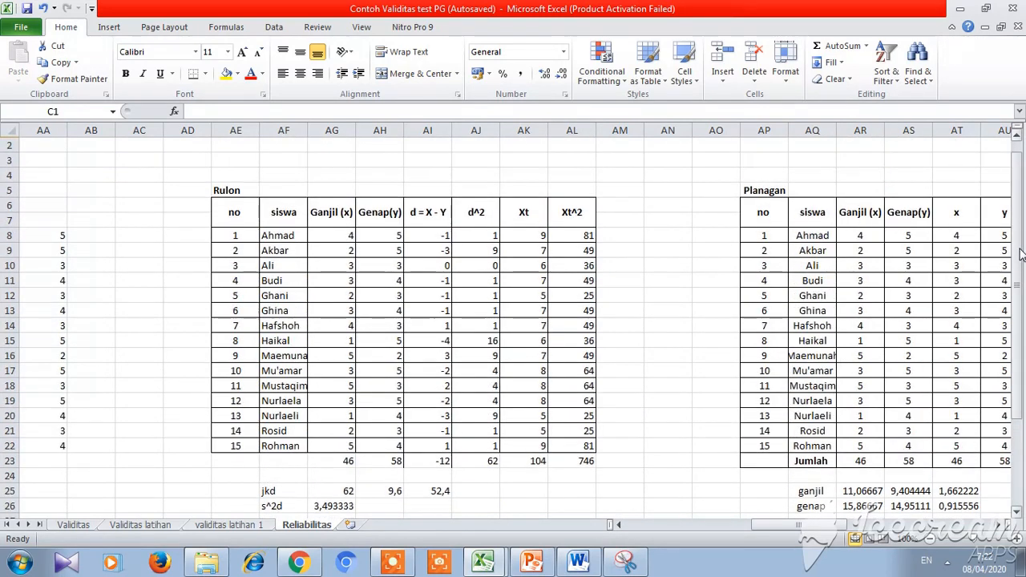
{"action": "left_click_drag", "start_coordinate": [790, 526], "coordinate": [826, 527]}
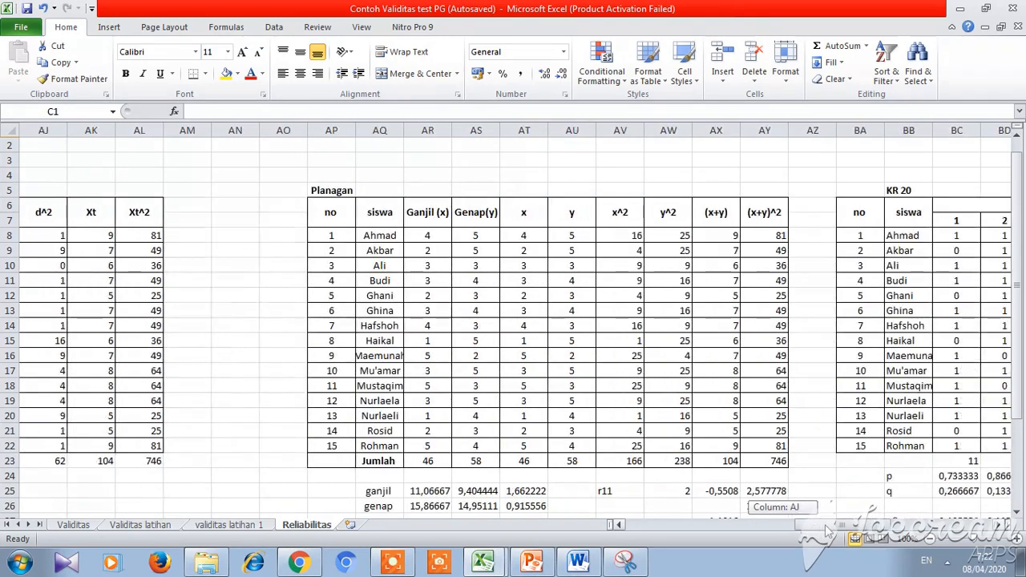
{"action": "mouse_move", "coordinate": [1019, 253]}
{"action": "left_mouse_down"}
{"action": "mouse_move", "coordinate": [1022, 306]}
{"action": "mouse_move", "coordinate": [1020, 244]}
{"action": "left_mouse_up"}
{"action": "left_click_drag", "start_coordinate": [852, 527], "coordinate": [904, 531]}
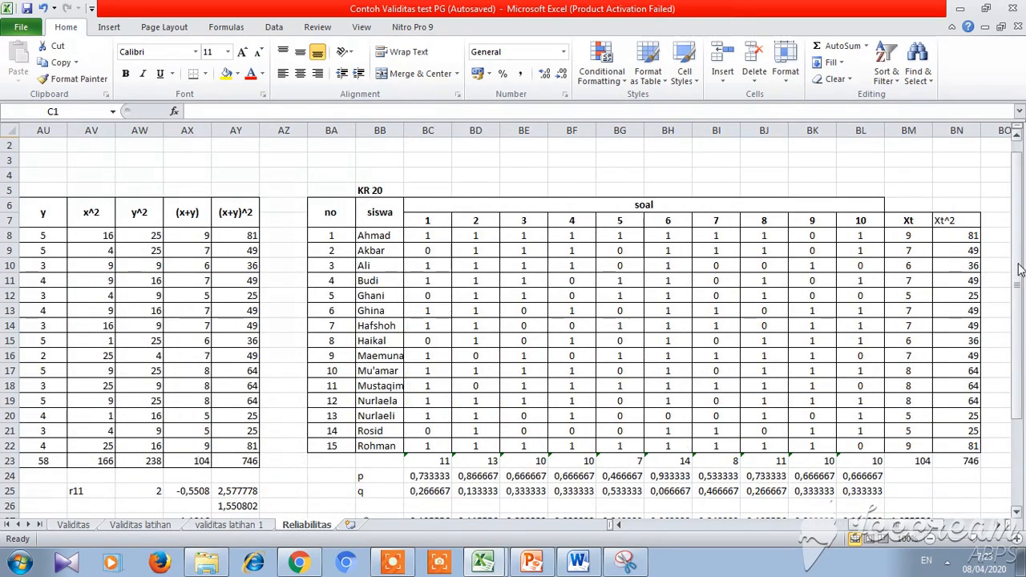
{"action": "left_click_drag", "start_coordinate": [1020, 268], "coordinate": [1020, 363]}
{"action": "left_click_drag", "start_coordinate": [905, 531], "coordinate": [942, 532]}
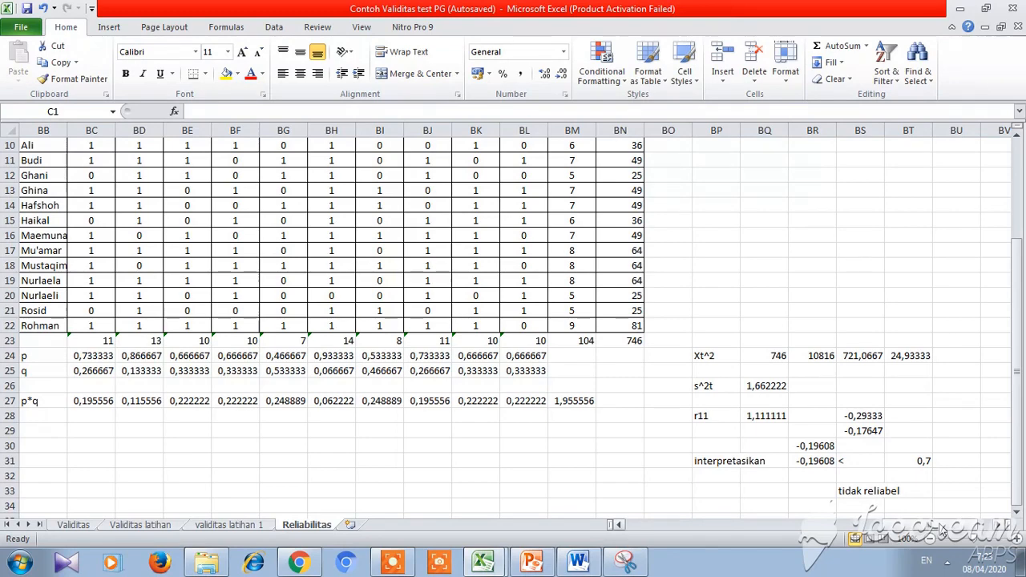
Step: Switch to the PowerPoint presentation and look back through the reliability slides to the title slide
{"action": "key", "text": "alt+Tab"}
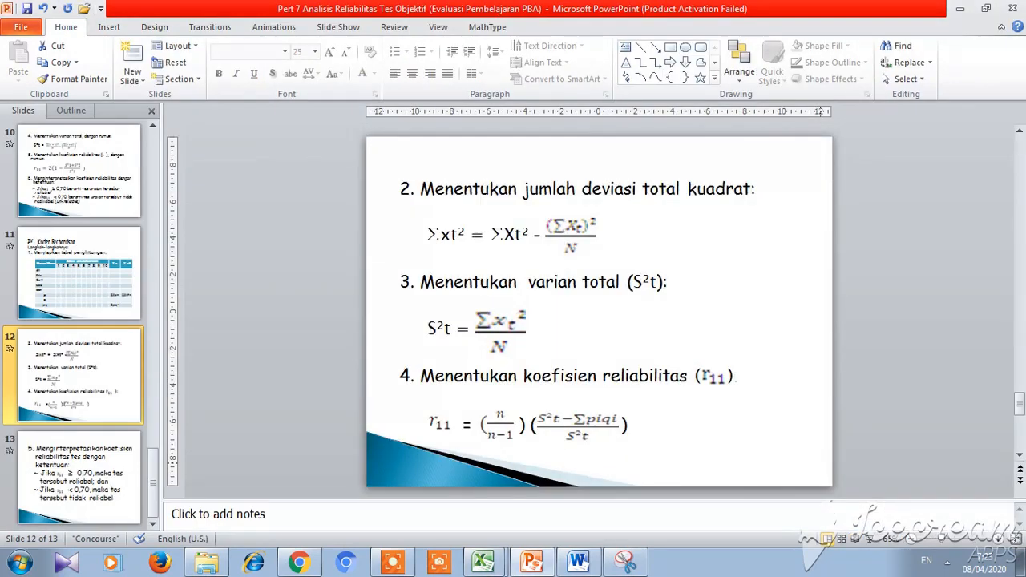
{"action": "key", "text": "Down"}
{"action": "key", "text": "Up"}
{"action": "key", "text": "Up"}
{"action": "key", "text": "Up"}
{"action": "key", "text": "Up"}
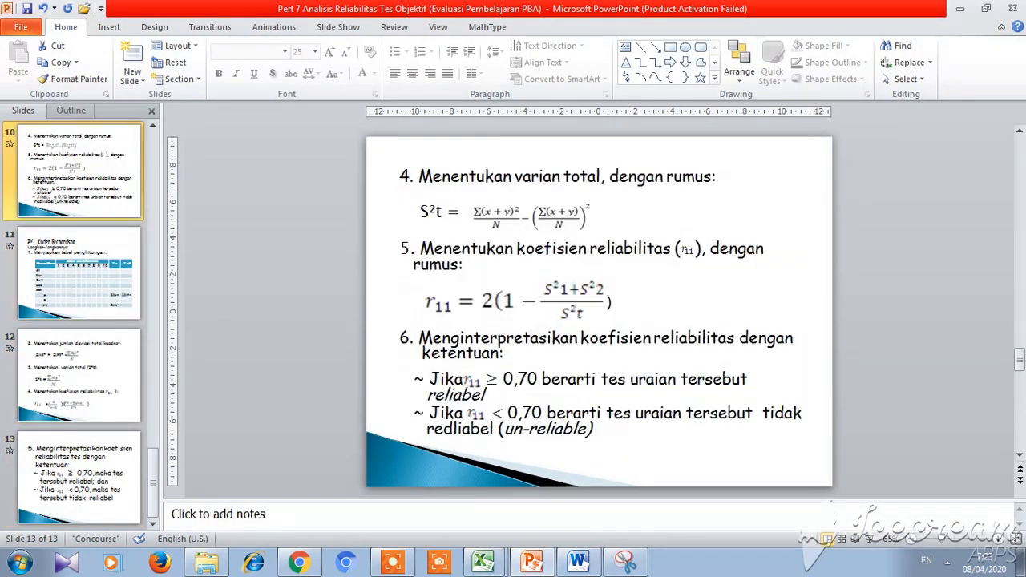
{"action": "key", "text": "Up"}
{"action": "key", "text": "Up"}
{"action": "key", "text": "Up"}
{"action": "key", "text": "Up"}
{"action": "key", "text": "Up"}
{"action": "key", "text": "Up"}
{"action": "key", "text": "Up"}
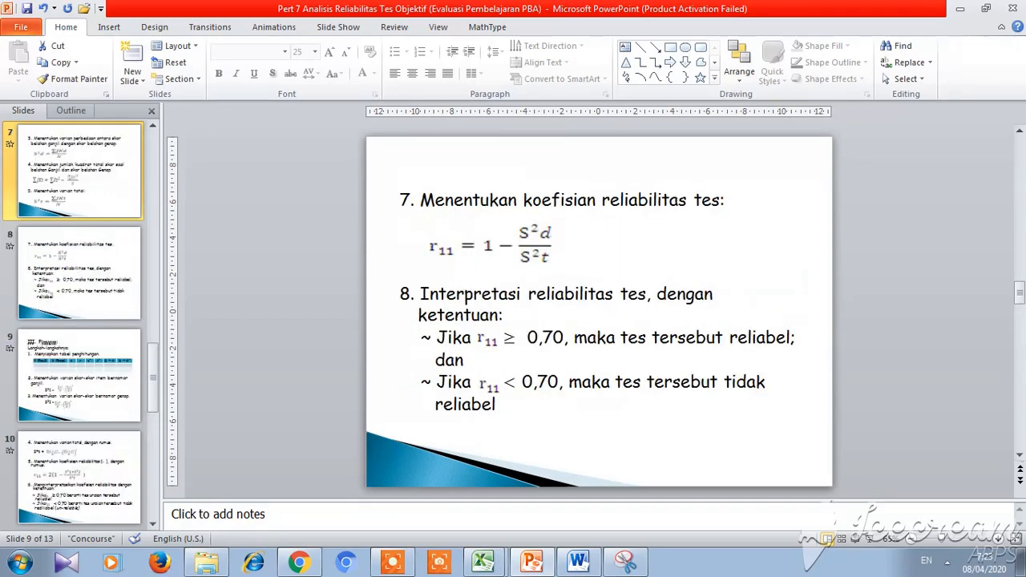
{"action": "key", "text": "Up"}
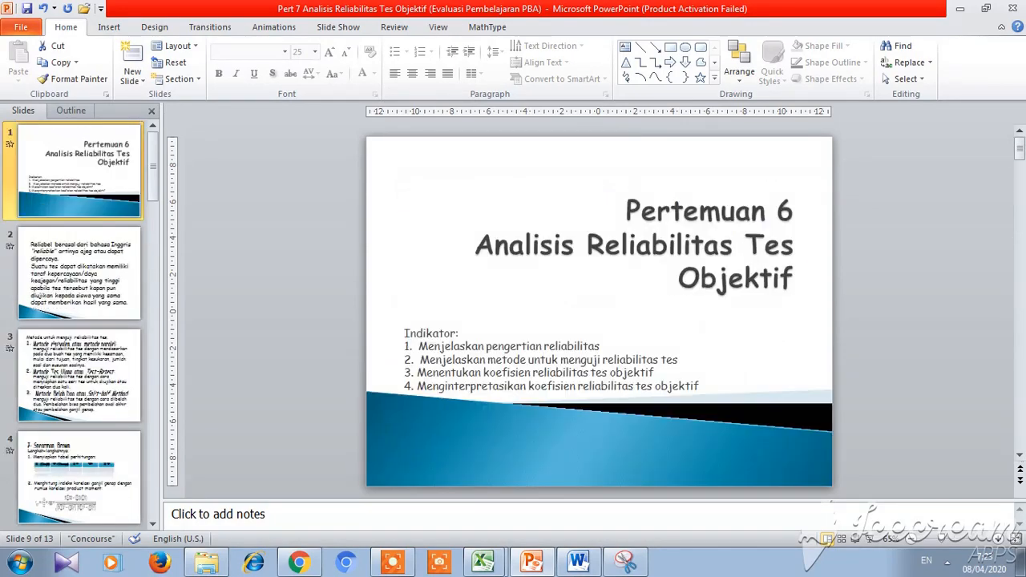